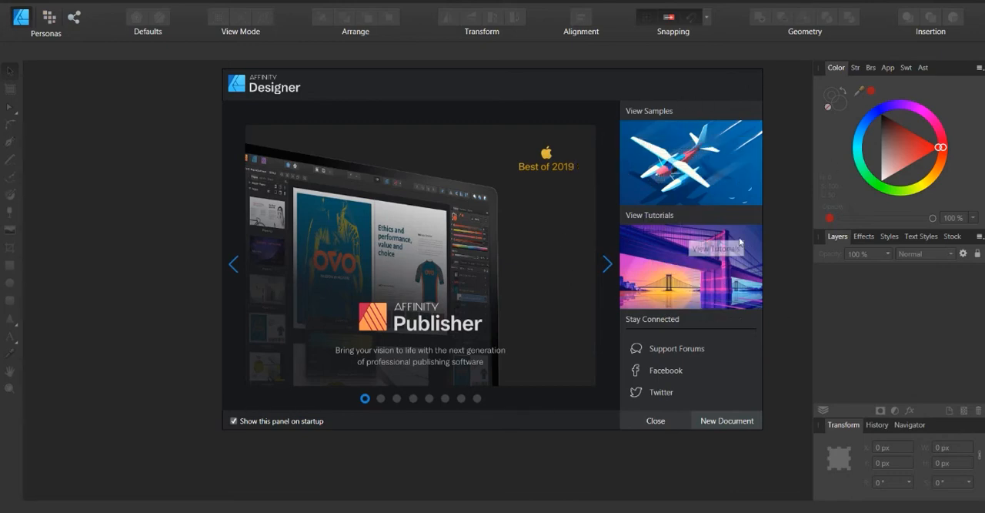
# Create a new 1080 × 1080 px document at 300 DPI after browsing the preset categories
pyautogui.click(742, 423)
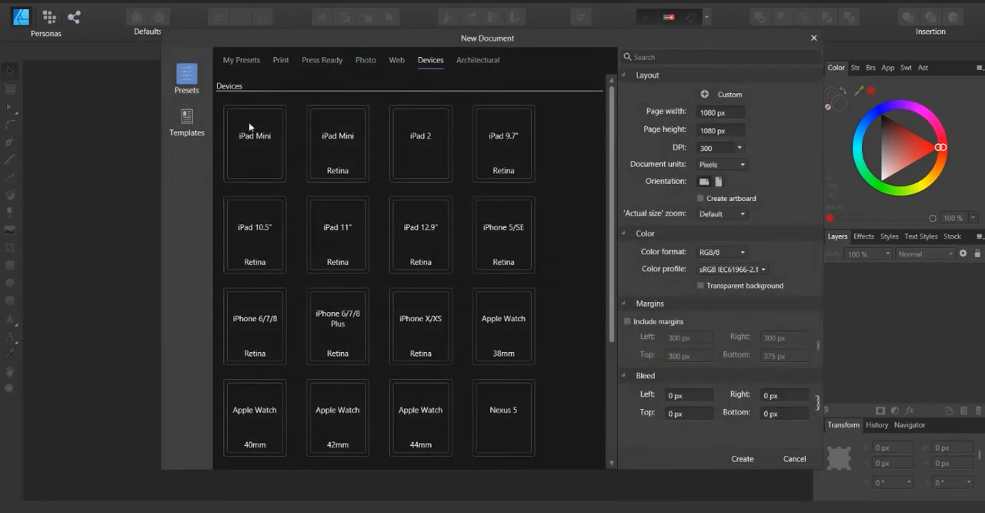
pyautogui.click(242, 61)
pyautogui.click(281, 60)
pyautogui.click(339, 60)
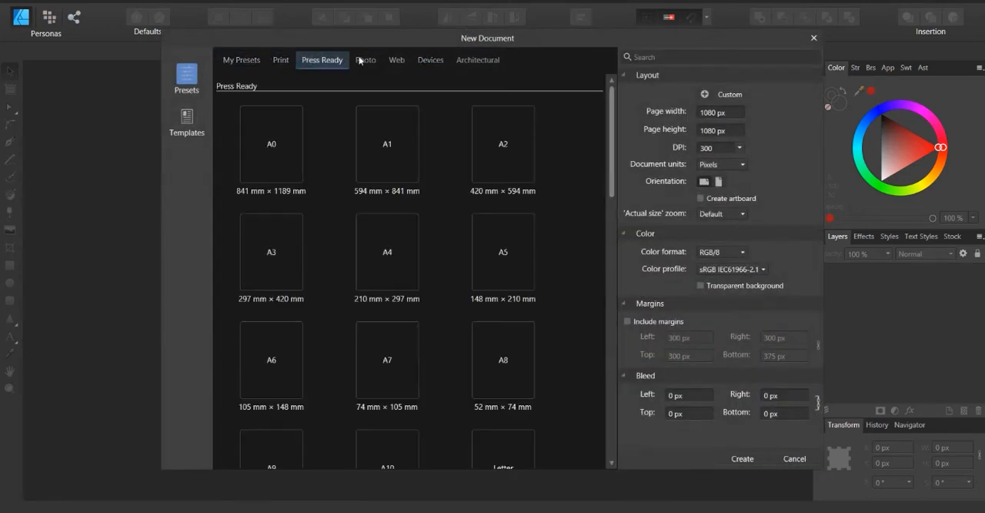
pyautogui.click(366, 60)
pyautogui.click(478, 60)
pyautogui.click(241, 60)
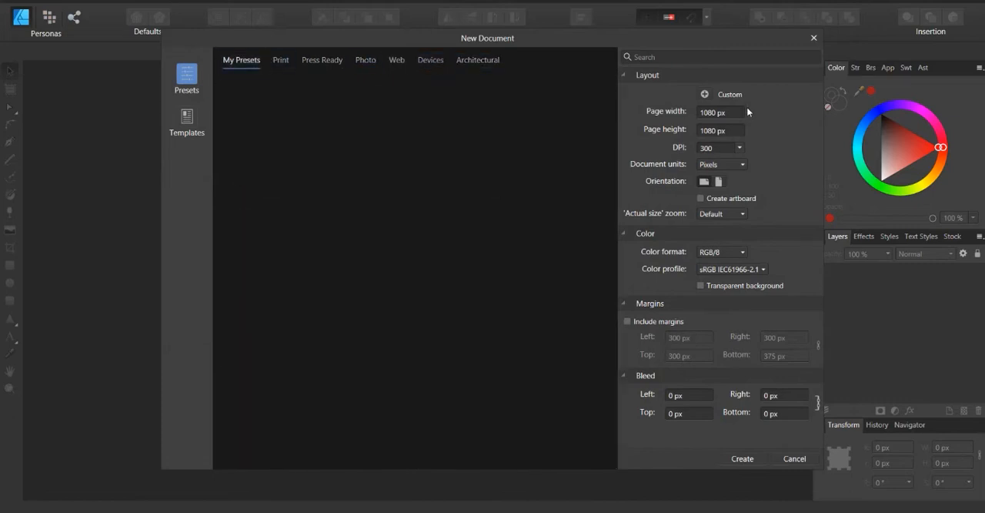
pyautogui.click(431, 61)
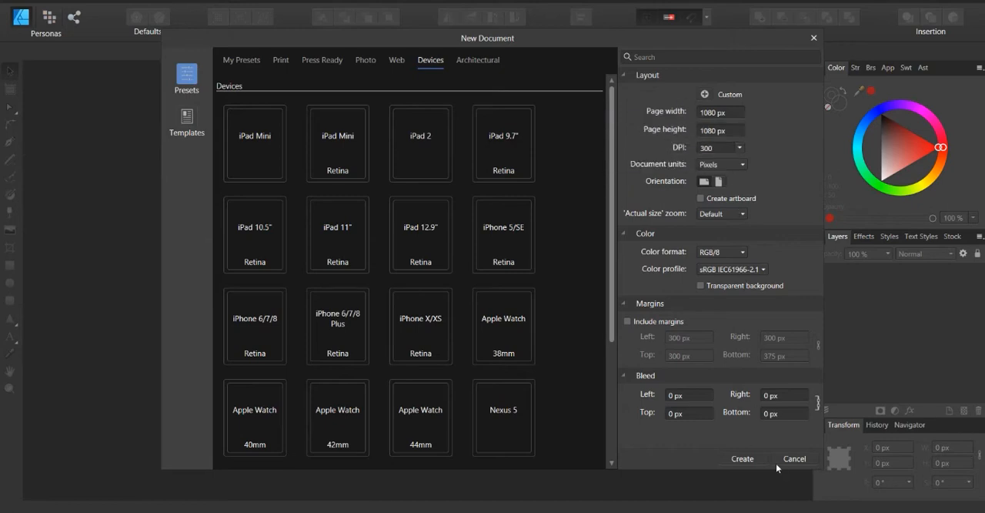
pyautogui.click(743, 459)
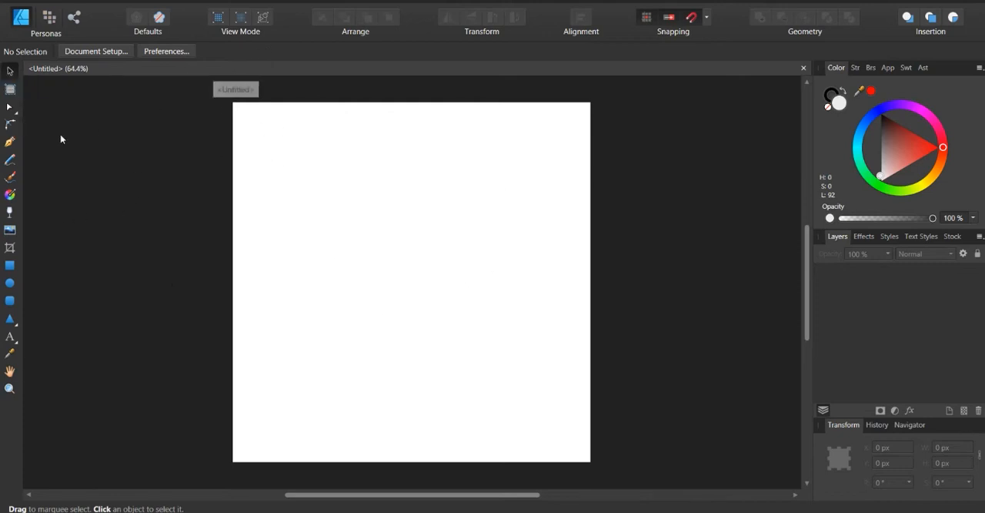
# Draw a circle about 827 px in diameter and move it to the horizontal centre of the page
pyautogui.click(10, 282)
pyautogui.moveTo(310, 136); pyautogui.dragTo(561, 434)
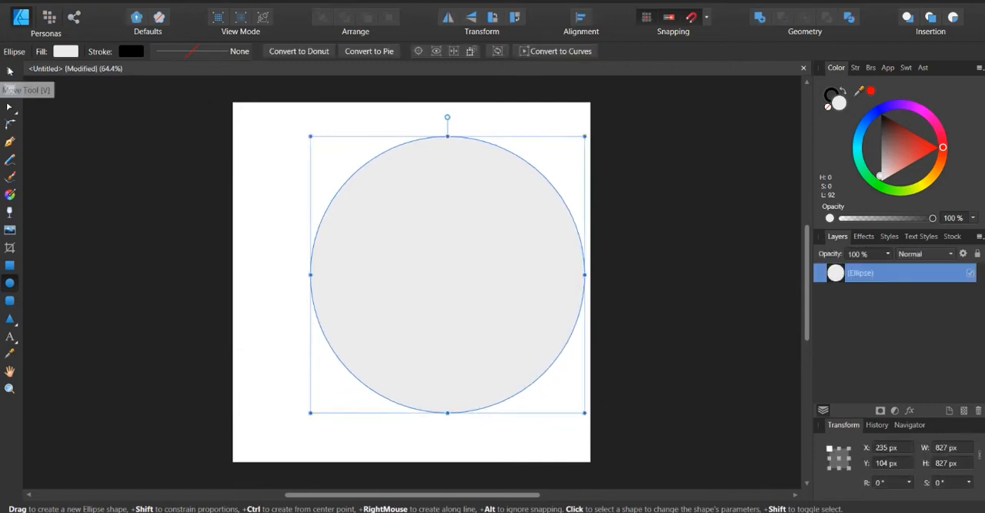
pyautogui.click(10, 70)
pyautogui.moveTo(465, 185); pyautogui.dragTo(435, 180)
pyautogui.scroll(2, 399, 267)
pyautogui.scroll(-2, 399, 267)
pyautogui.scroll(2, 399, 267)
pyautogui.scroll(-2, 399, 267)
pyautogui.hscroll(-2, 399, 267)
pyautogui.hscroll(2, 399, 267)
pyautogui.hscroll(-2, 398, 267)
pyautogui.hscroll(1, 398, 267)
pyautogui.hscroll(1, 398, 267)
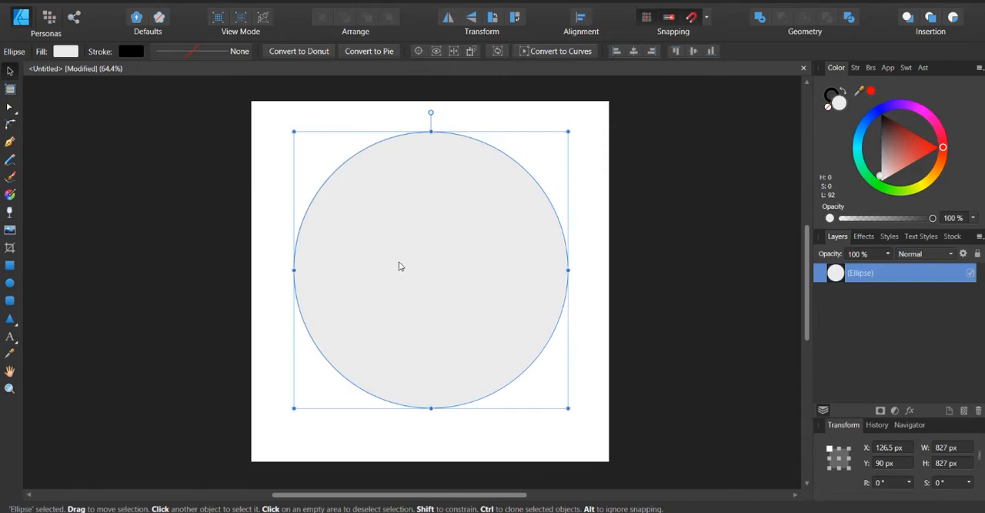
pyautogui.scroll(3, 401, 266)
pyautogui.scroll(-5, 401, 265)
pyautogui.scroll(4, 401, 265)
pyautogui.scroll(-2, 400, 265)
pyautogui.scroll(2, 400, 265)
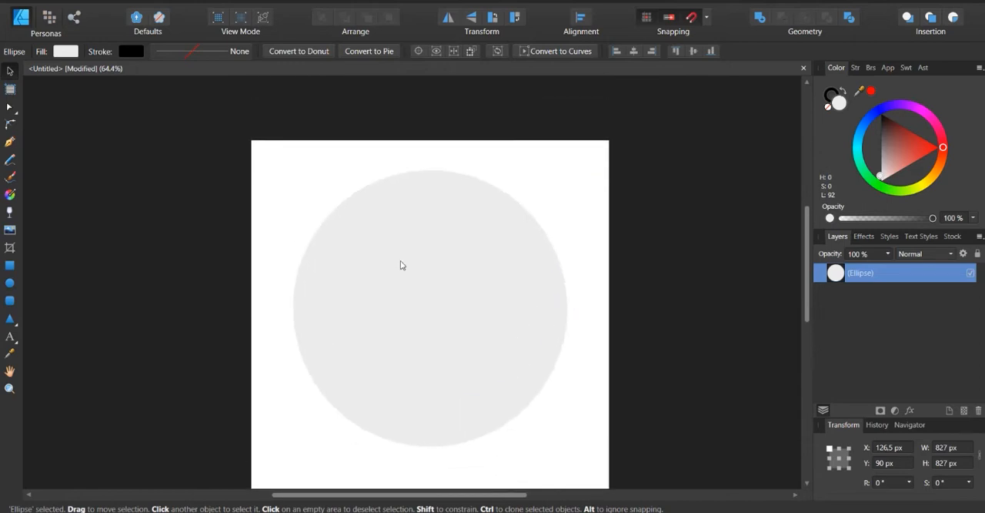
pyautogui.scroll(-4, 400, 265)
pyautogui.scroll(1, 401, 265)
pyautogui.scroll(1, 400, 265)
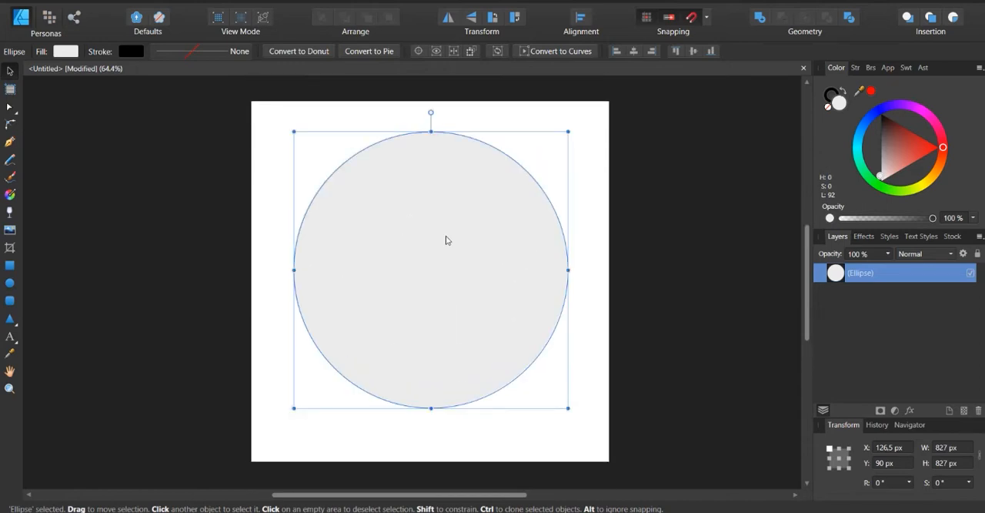
# Swap the circle's fill and stroke colours twice to give it a thin black outline around the light grey fill
pyautogui.click(650, 190)
pyautogui.click(499, 215)
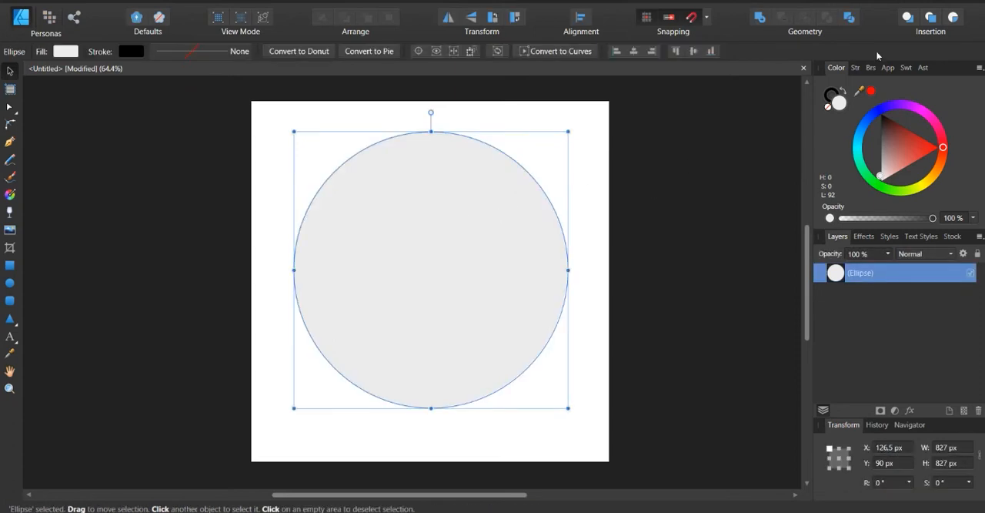
pyautogui.click(845, 93)
pyautogui.click(843, 93)
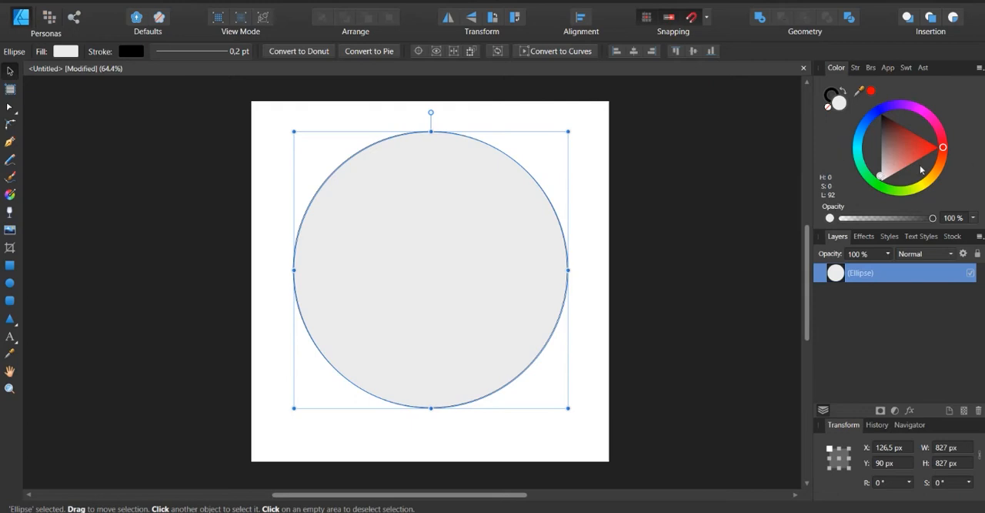
# Preview the Sliders, Boxes and Tint colour modes and return to the Wheel
pyautogui.click(979, 68)
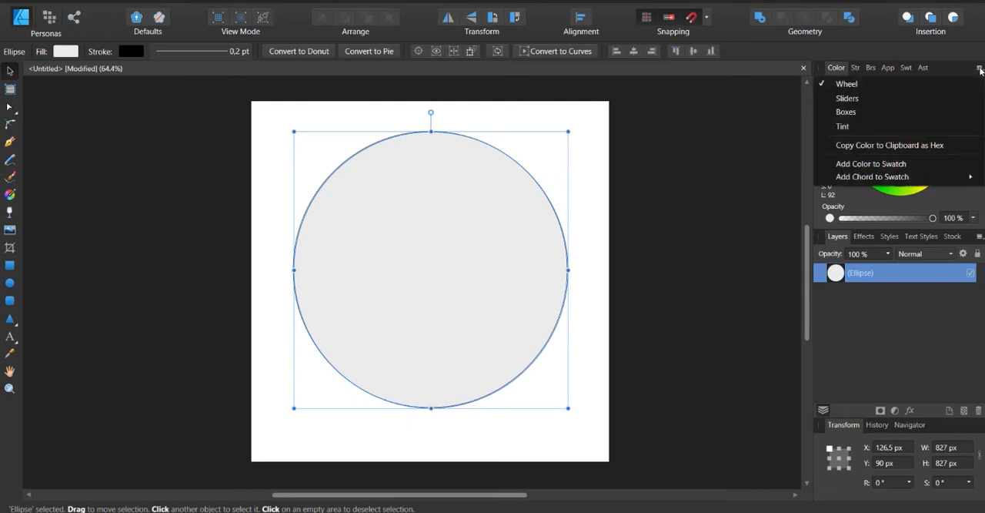
pyautogui.click(848, 98)
pyautogui.click(980, 69)
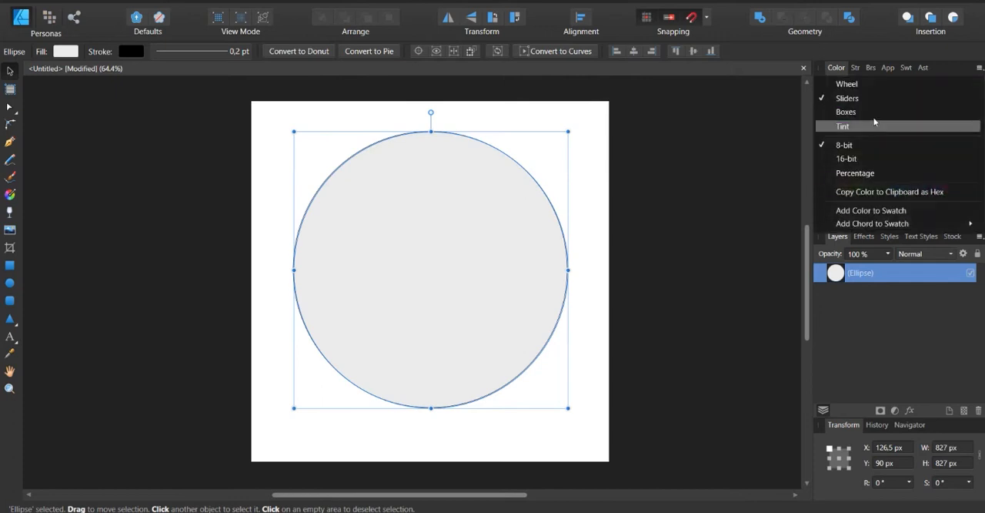
pyautogui.click(869, 112)
pyautogui.click(976, 69)
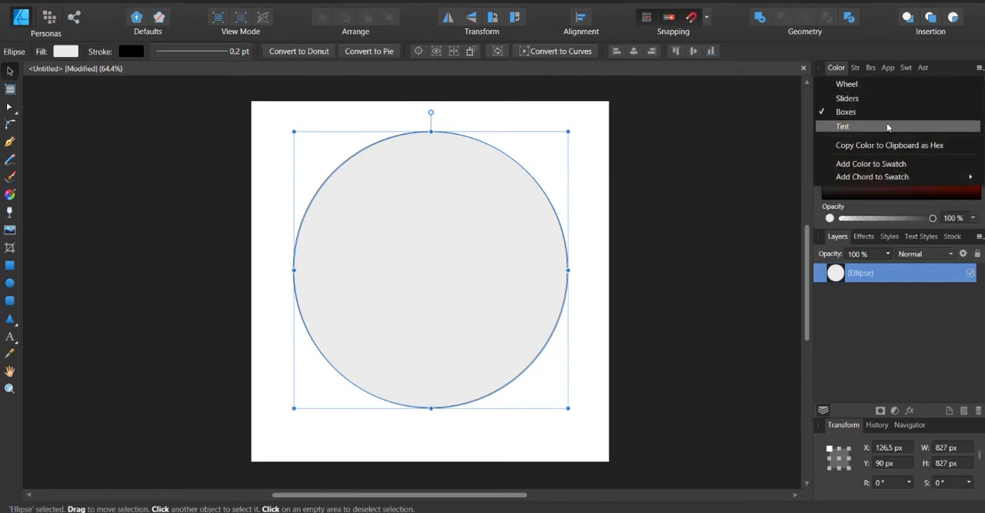
pyautogui.click(860, 127)
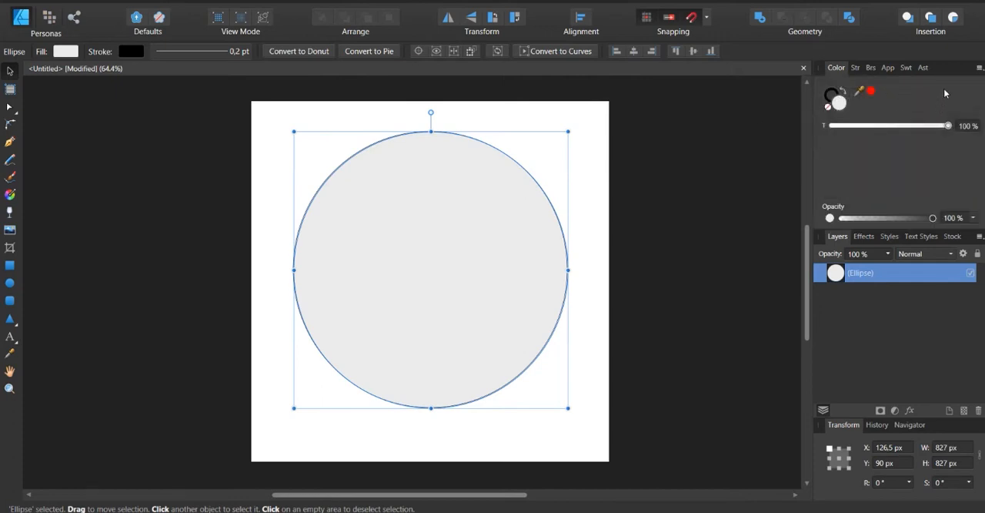
pyautogui.click(976, 70)
pyautogui.click(847, 83)
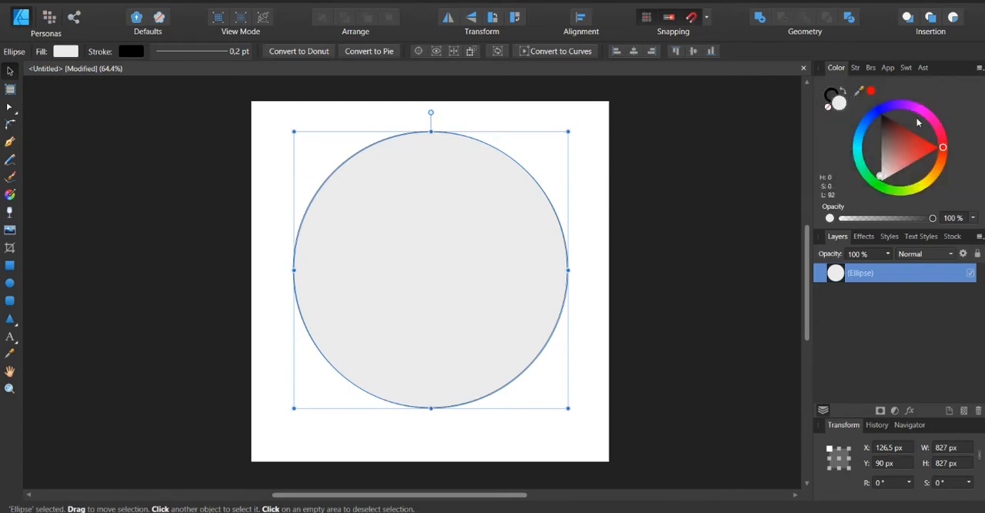
# Remove the circle's fill so that only its black outline remains
pyautogui.click(829, 94)
pyautogui.click(828, 107)
pyautogui.click(579, 200)
pyautogui.click(551, 206)
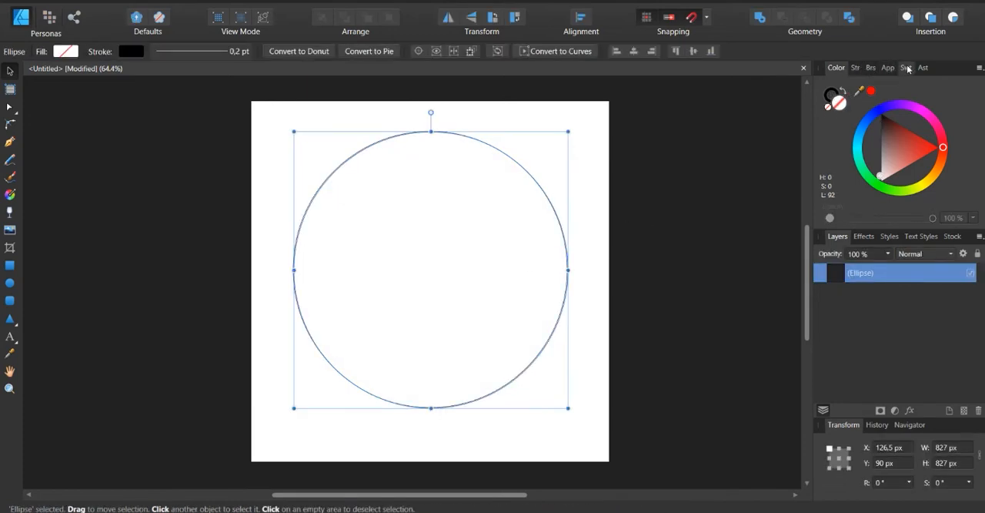
# Set the circle's stroke width to 3 pt and deselect it
pyautogui.click(856, 69)
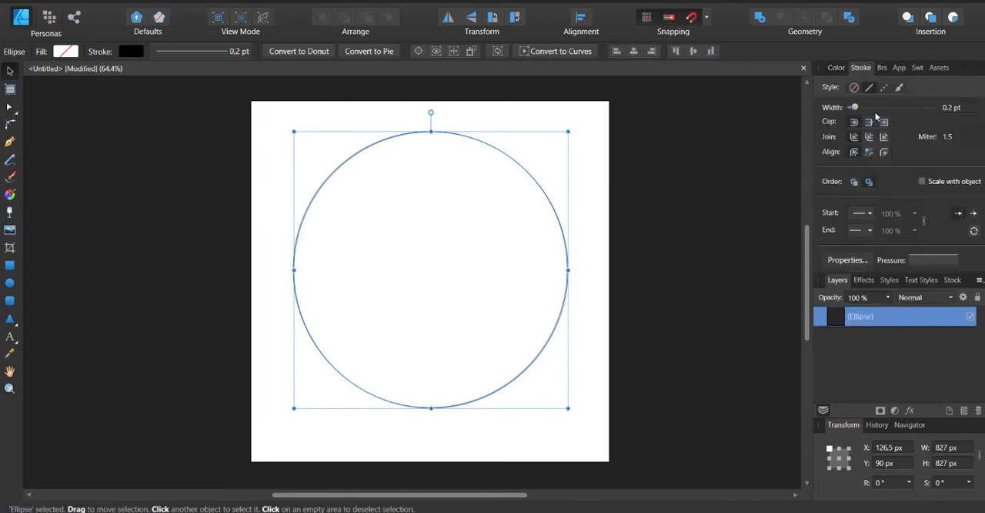
pyautogui.click(954, 108)
pyautogui.write('2')
pyautogui.press('Return')
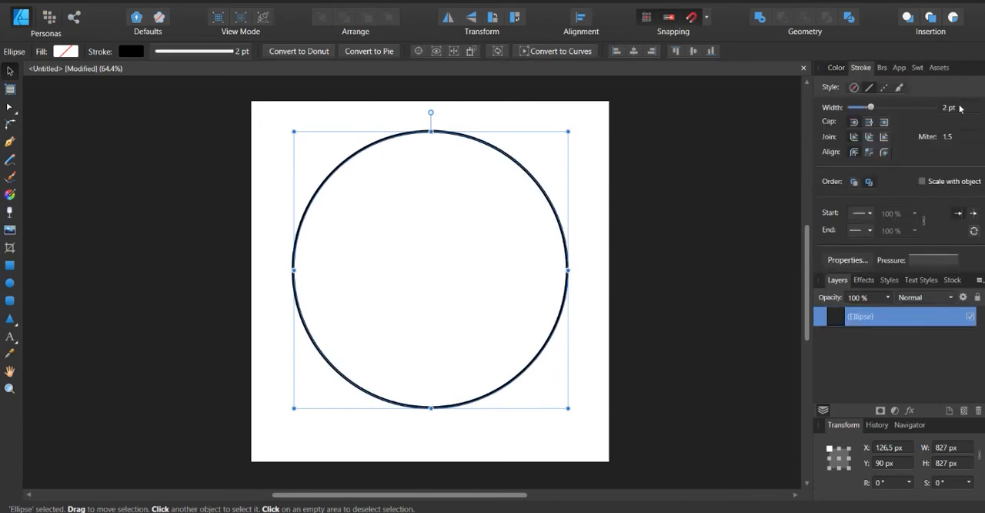
pyautogui.scroll(1, 960, 109)
pyautogui.click(656, 199)
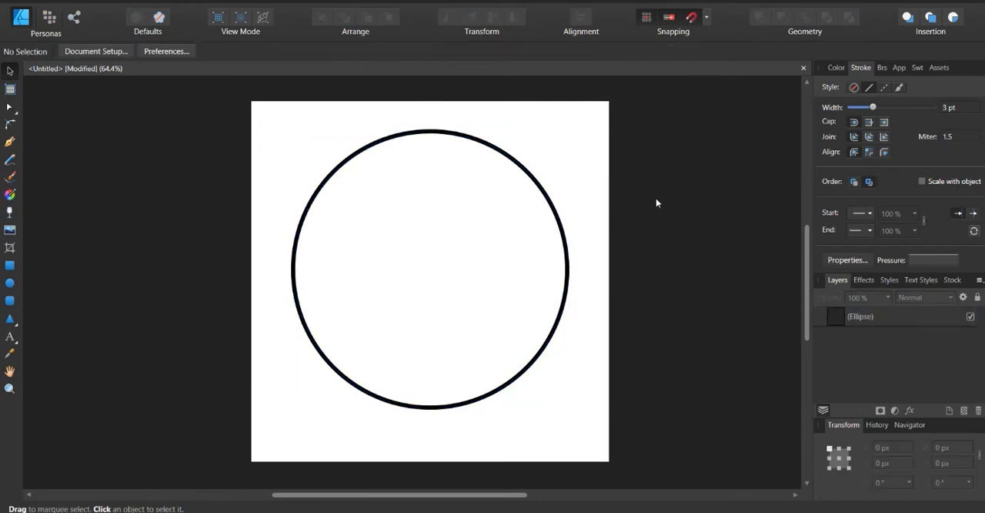
# Duplicate the circle, scale the copy to about 581.5 px and centre it horizontally, overlapping the original's upper edge
pyautogui.click(521, 163)
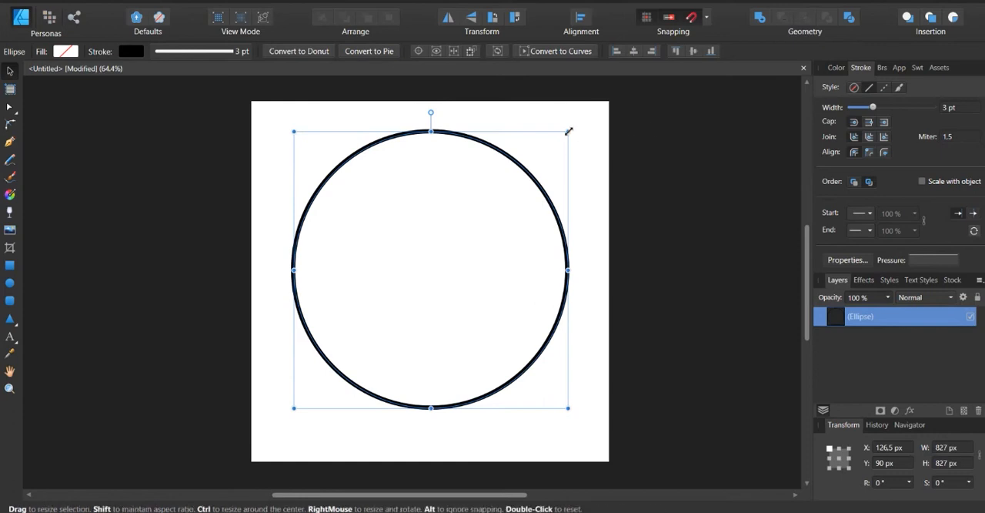
pyautogui.moveTo(569, 131); pyautogui.dragTo(505, 157)
pyautogui.hotkey('ctrl', 'z')
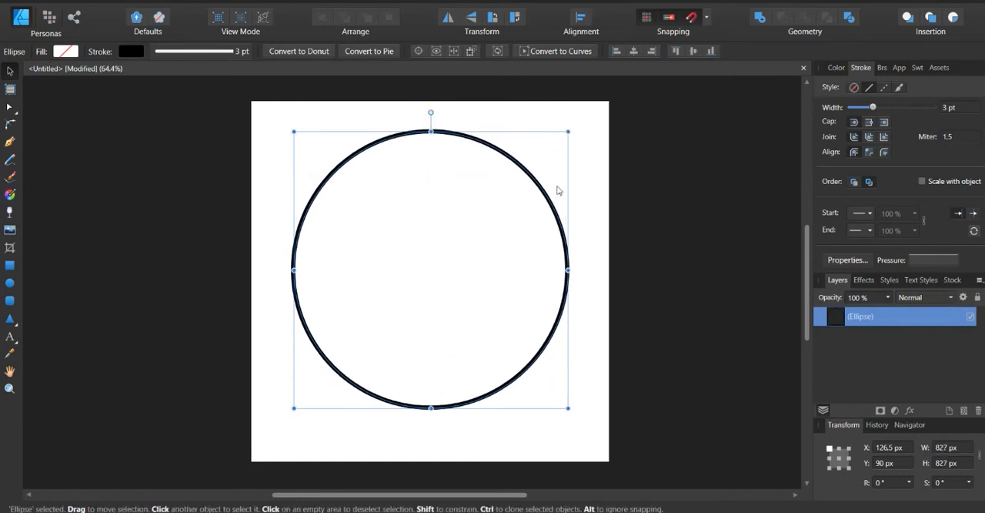
pyautogui.hotkey('ctrl', 'j')
pyautogui.moveTo(569, 408); pyautogui.dragTo(453, 293)
pyautogui.moveTo(470, 173); pyautogui.dragTo(504, 156)
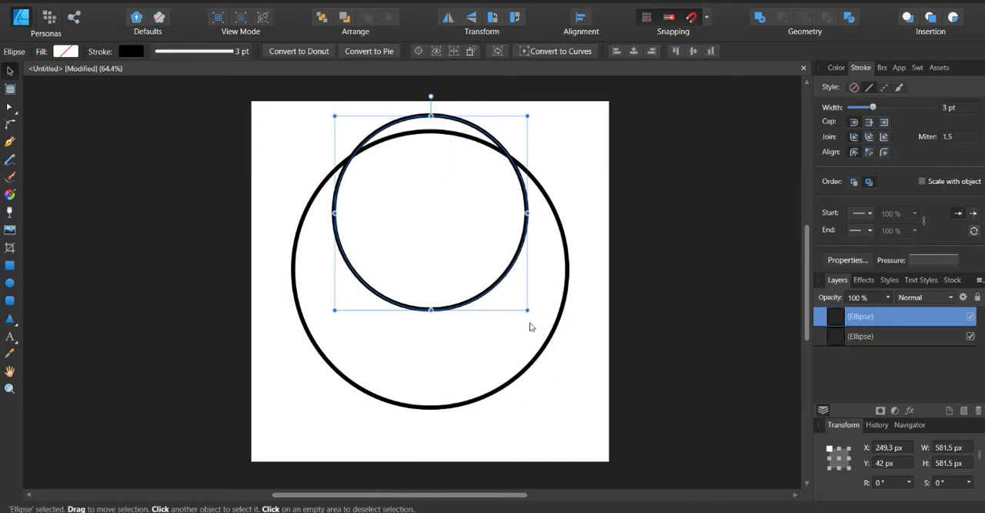
# Duplicate the medium circle, scale the copy to about 413.5 px and place it inside the medium circle's upper left area
pyautogui.hotkey('ctrl', 'j')
pyautogui.moveTo(527, 309); pyautogui.dragTo(488, 277)
pyautogui.moveTo(469, 143)
pyautogui.mouseDown()
pyautogui.moveTo(480, 150)
pyautogui.moveTo(469, 156)
pyautogui.mouseUp()
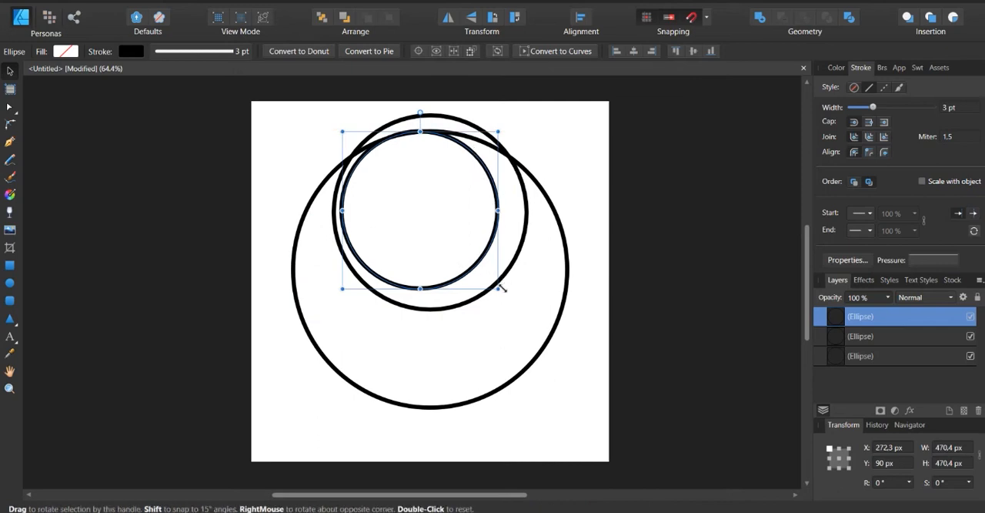
pyautogui.moveTo(489, 281); pyautogui.dragTo(479, 269)
pyautogui.moveTo(468, 169); pyautogui.dragTo(469, 174)
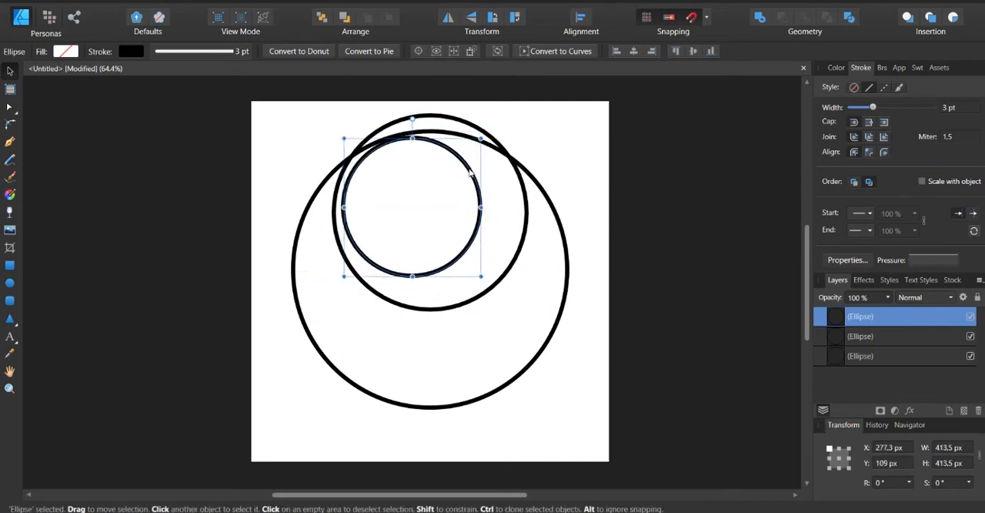
pyautogui.click(599, 158)
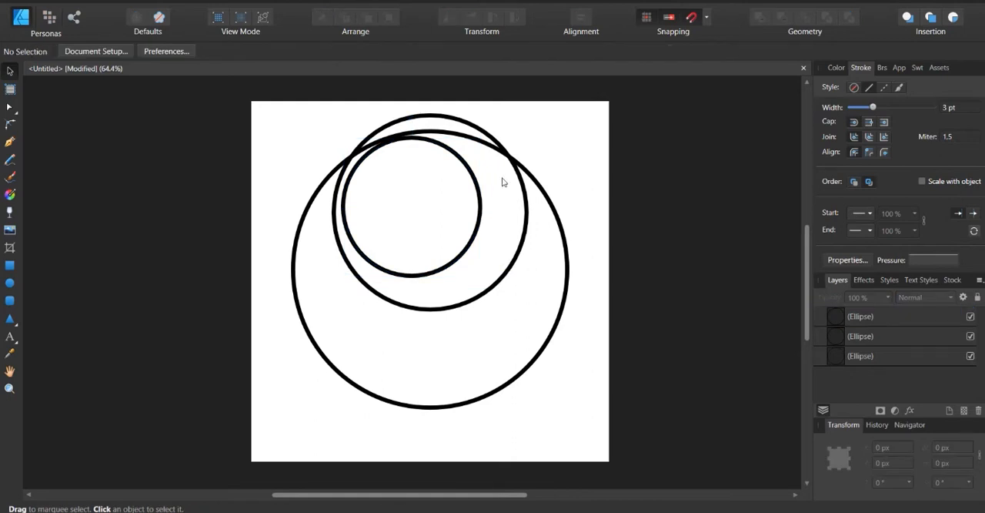
pyautogui.moveTo(460, 168); pyautogui.dragTo(462, 167)
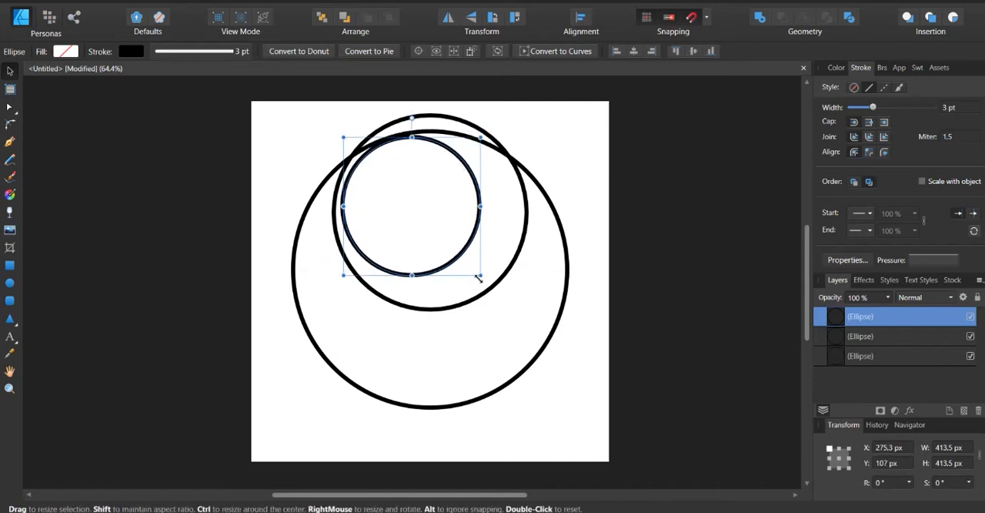
# Duplicate the innermost circle and scale the copy to about 126.5 px against its left edge
pyautogui.hotkey('ctrl', 'j')
pyautogui.moveTo(479, 275); pyautogui.dragTo(385, 181)
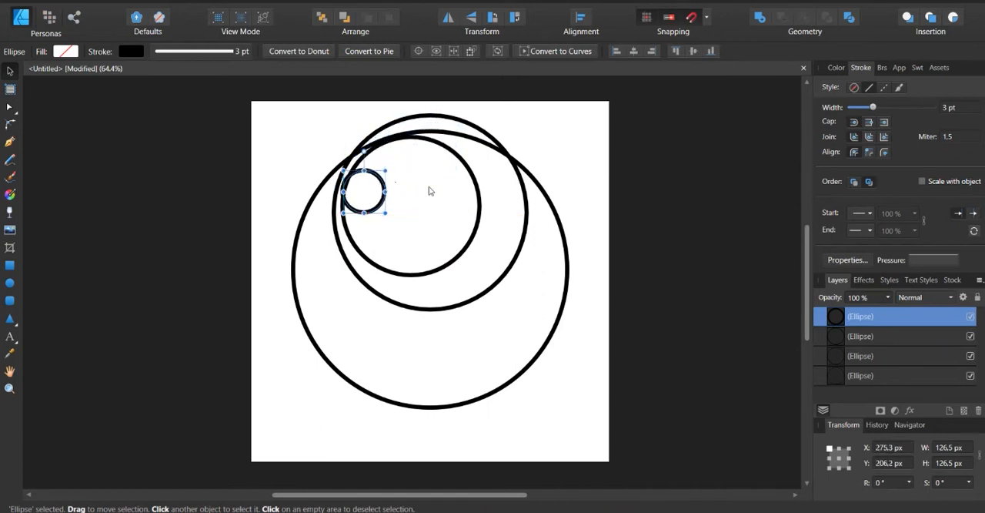
pyautogui.click(570, 213)
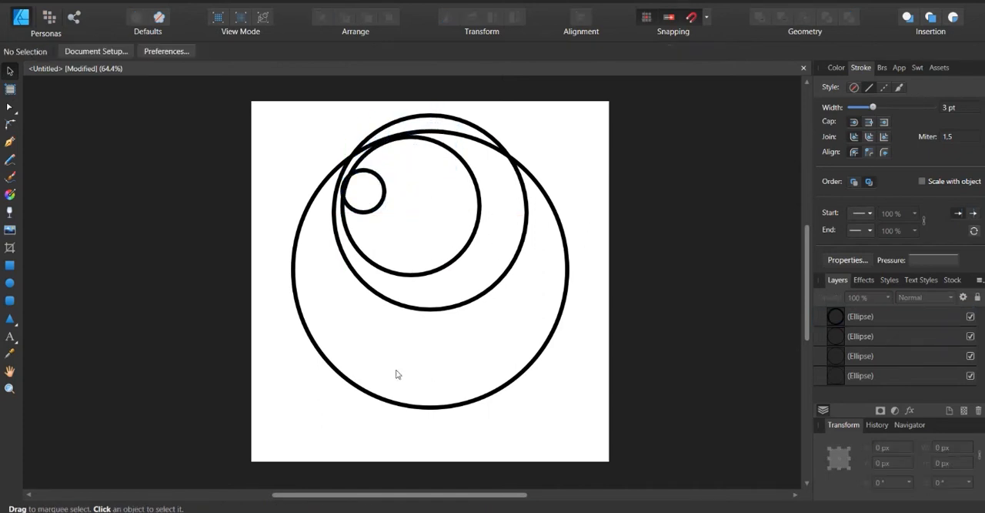
# Draw a vertical ellipse about 240 × 330 px centred across the large circle's bottom edge and add a smaller concentric copy
pyautogui.click(10, 282)
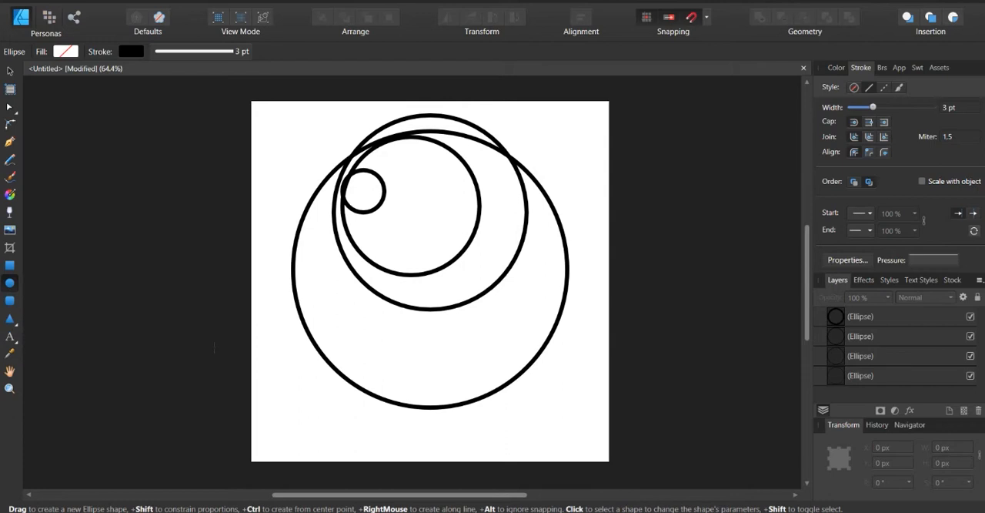
pyautogui.moveTo(400, 341); pyautogui.dragTo(484, 452)
pyautogui.click(10, 70)
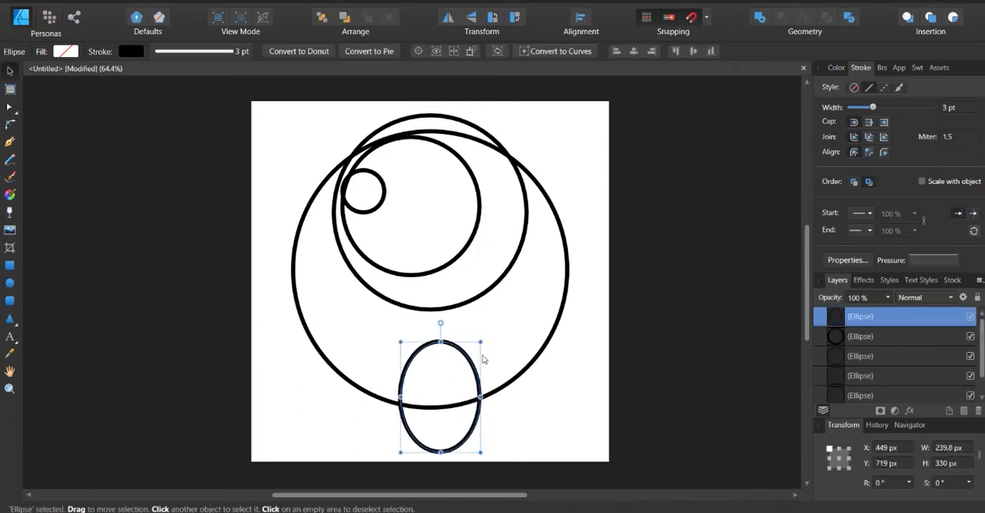
pyautogui.moveTo(462, 365); pyautogui.dragTo(457, 347)
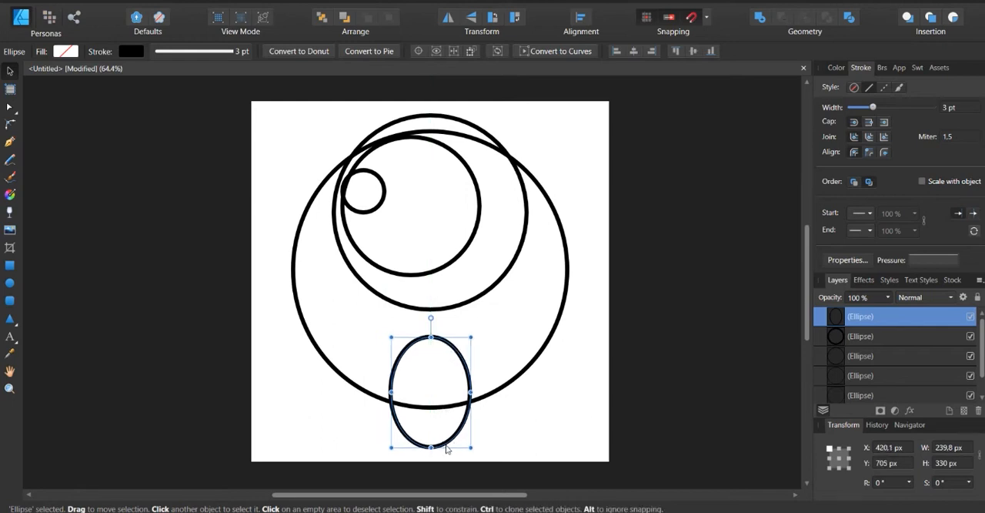
pyautogui.moveTo(471, 446); pyautogui.dragTo(459, 427)
pyautogui.click(543, 420)
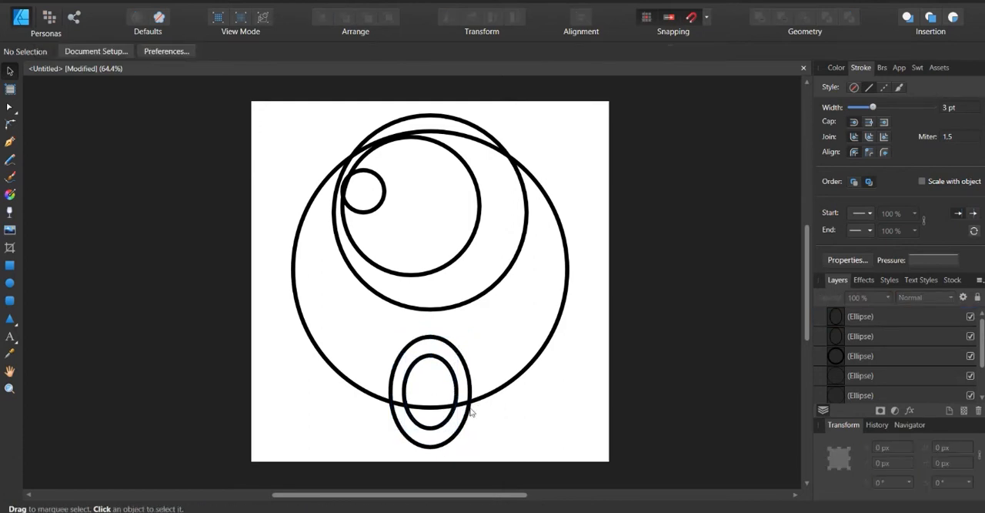
pyautogui.scroll(3, 451, 416)
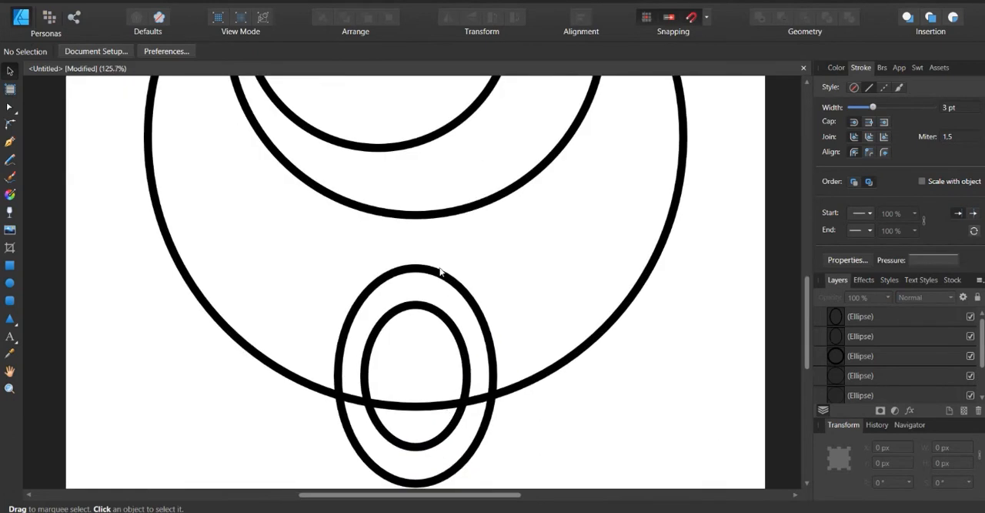
pyautogui.click(440, 271)
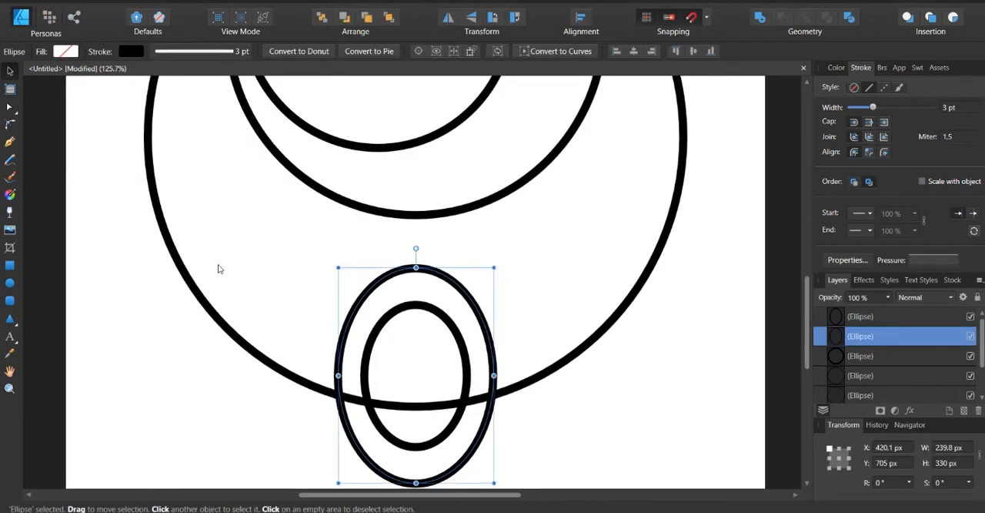
pyautogui.click(620, 406)
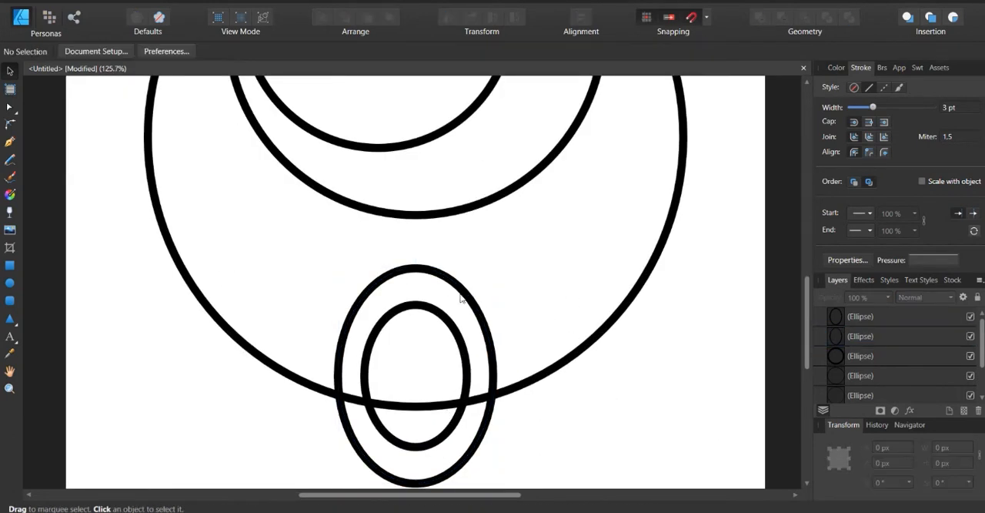
pyautogui.click(494, 369)
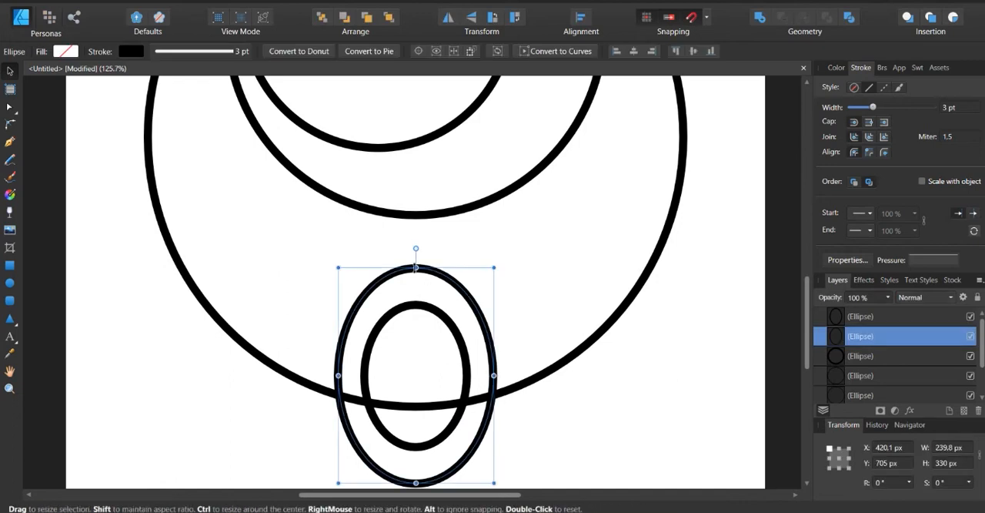
pyautogui.click(580, 408)
pyautogui.click(482, 325)
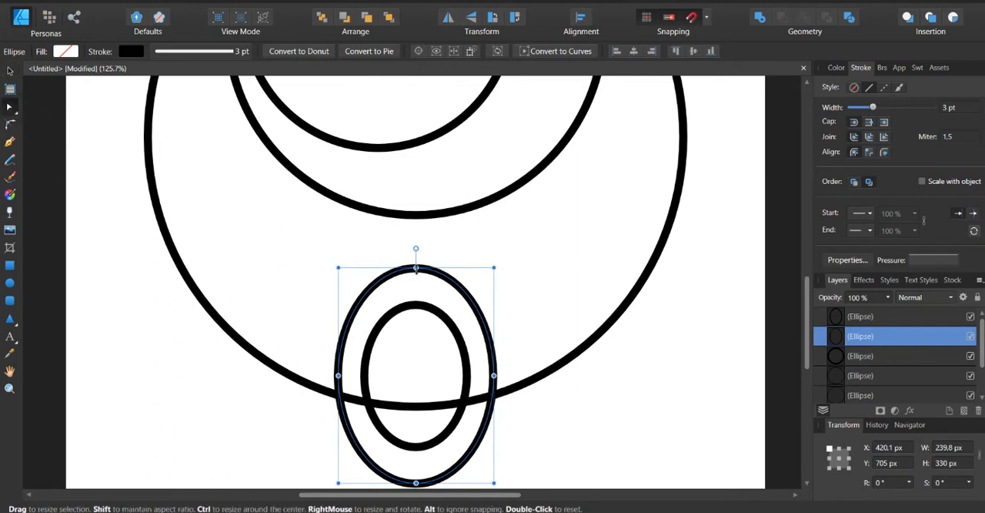
pyautogui.hotkey('ctrl', 'z')
pyautogui.hotkey('ctrl', 'z')
pyautogui.hotkey('ctrl', 'shift', 'z')
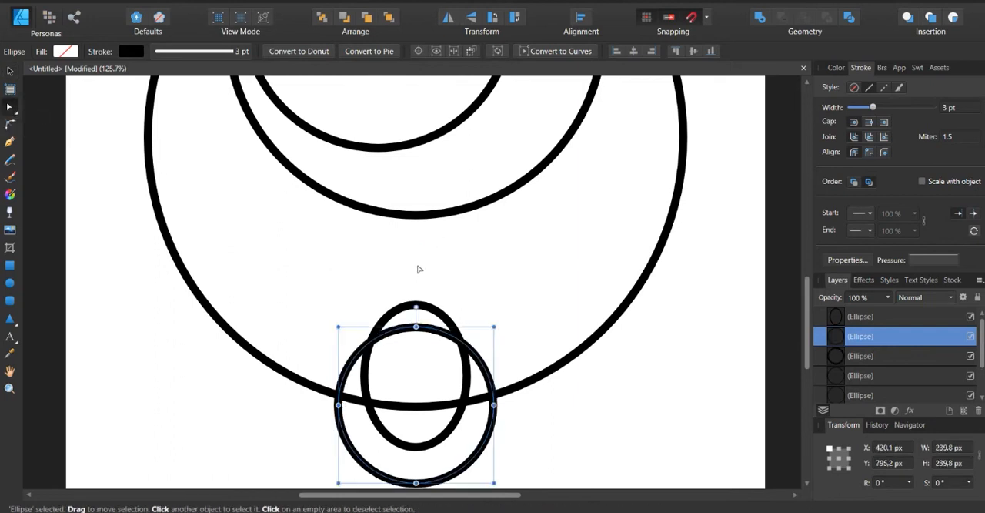
pyautogui.hotkey('ctrl', 'shift', 'z')
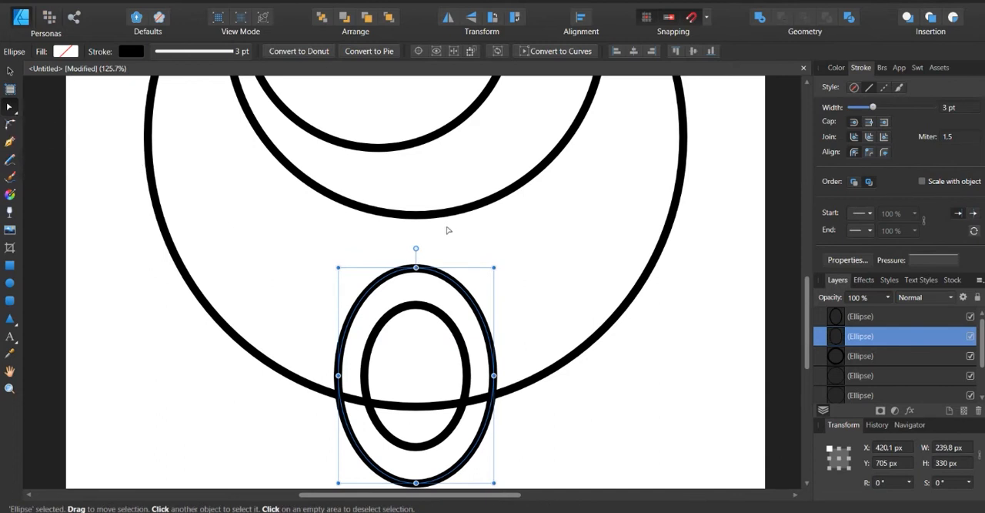
# Convert the outer vertical ellipse at the large circle's bottom edge to curves
pyautogui.rightClick(426, 273)
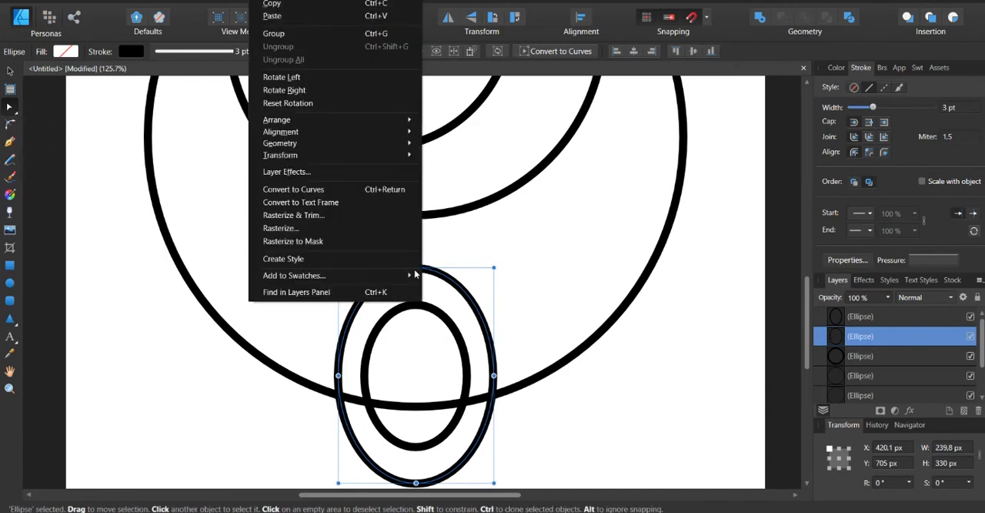
pyautogui.click(341, 189)
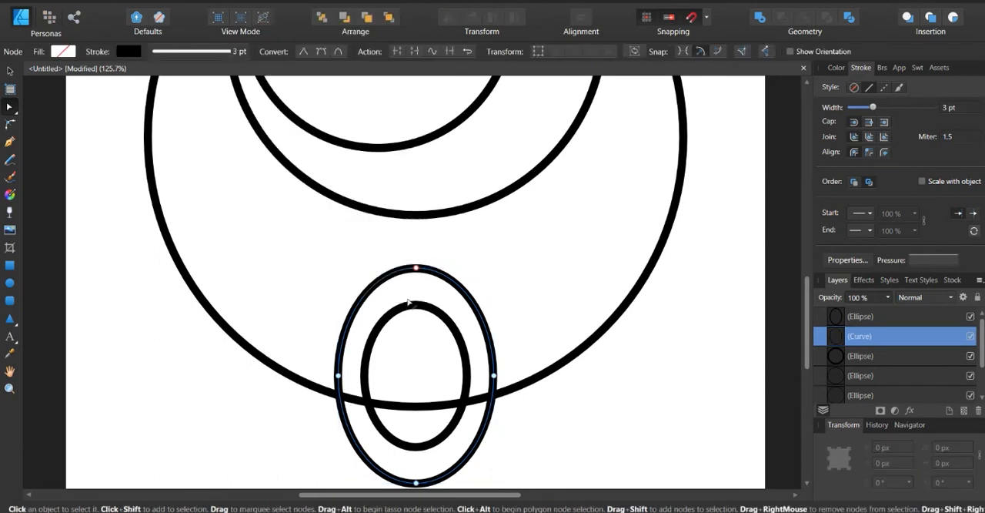
pyautogui.click(416, 268)
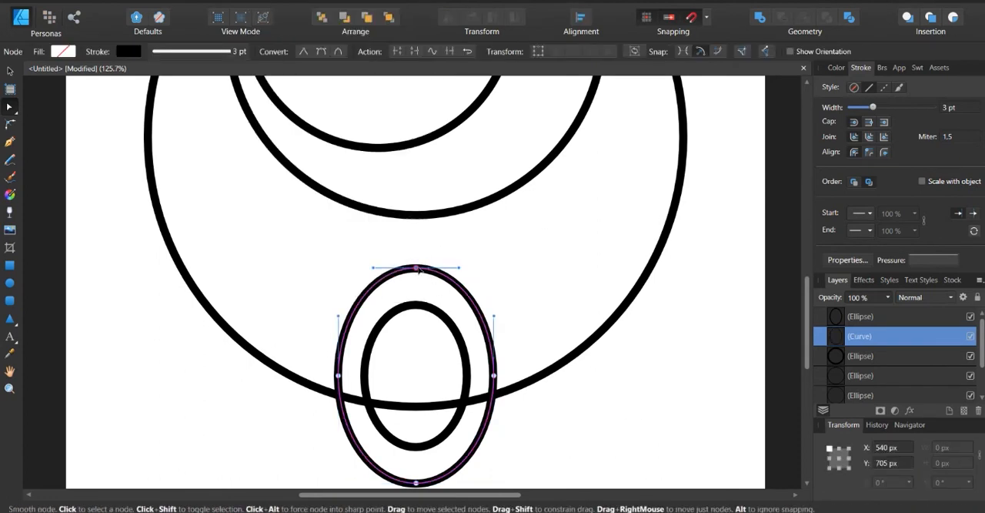
pyautogui.press('Delete')
pyautogui.hotkey('ctrl', 'z')
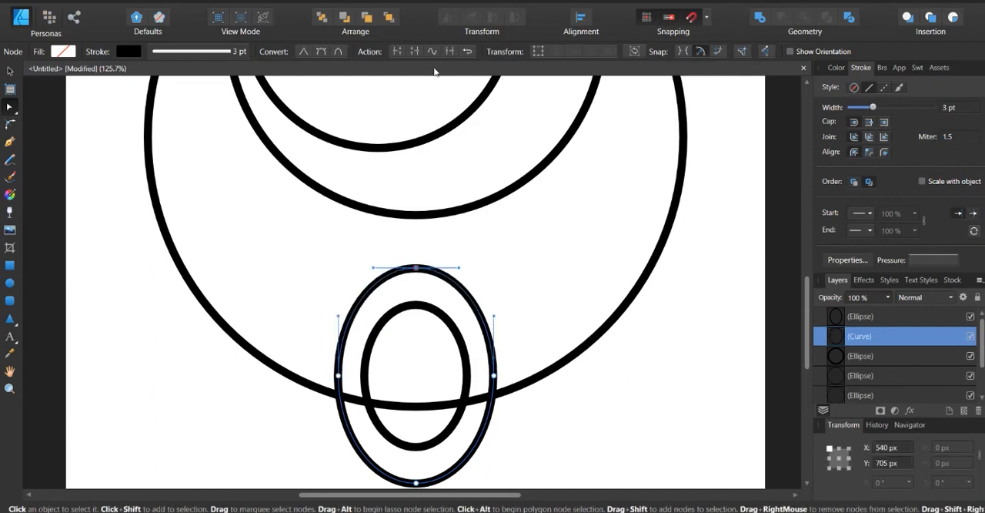
# Break the converted ellipse curve at its top node and delete its upper half, keeping an open U-shaped arc
pyautogui.click(399, 54)
pyautogui.click(608, 400)
pyautogui.click(416, 268)
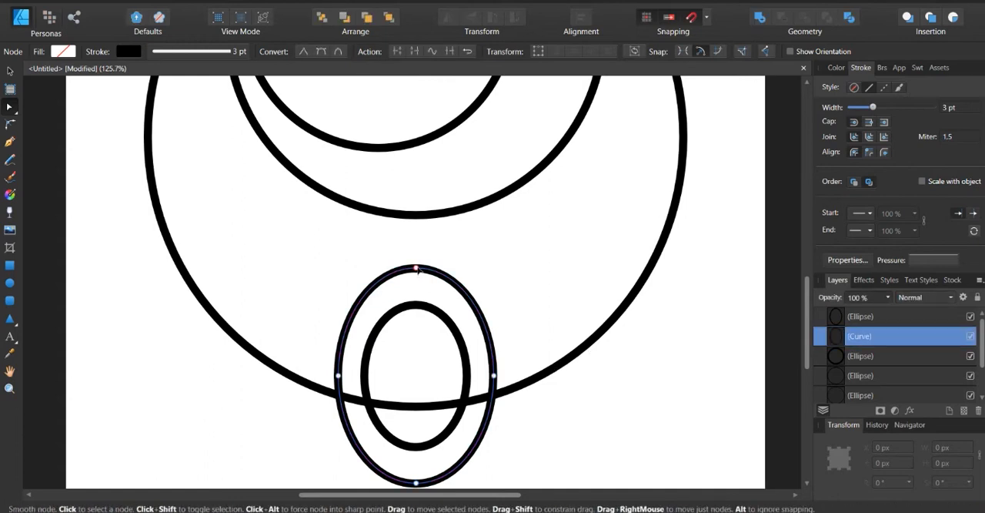
pyautogui.press('Delete')
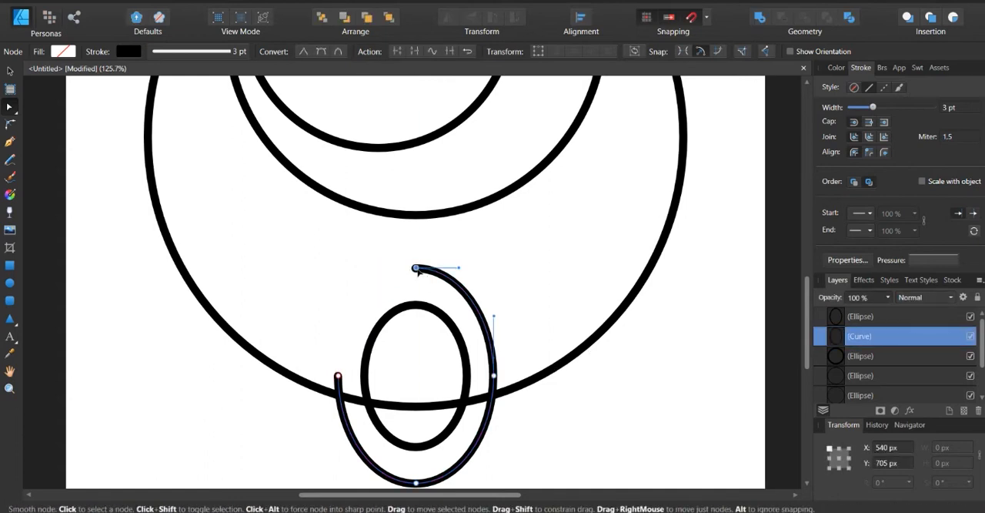
pyautogui.press('Delete')
pyautogui.click(10, 71)
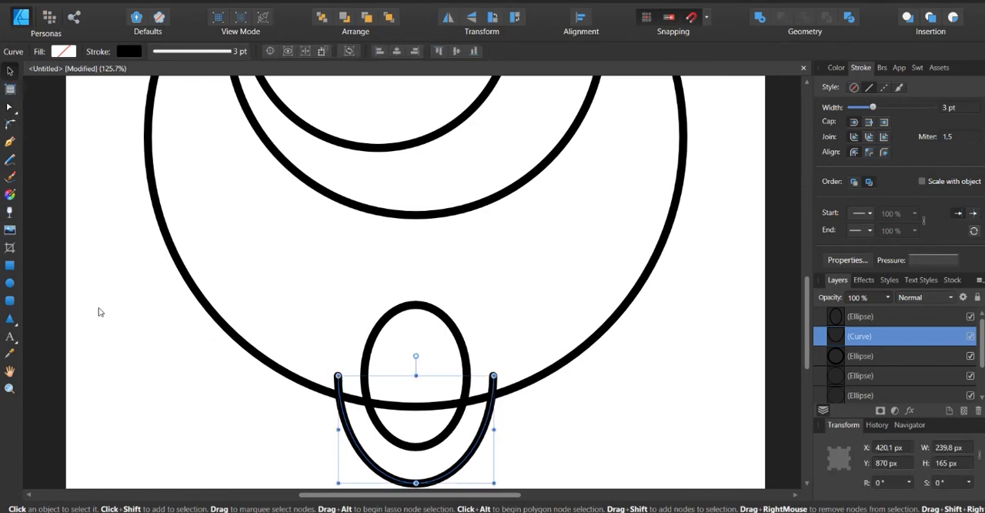
pyautogui.click(100, 310)
# Select the small vertical ellipse together with the U-shaped arc and nudge both up to Y 737 px
pyautogui.scroll(-4, 327, 346)
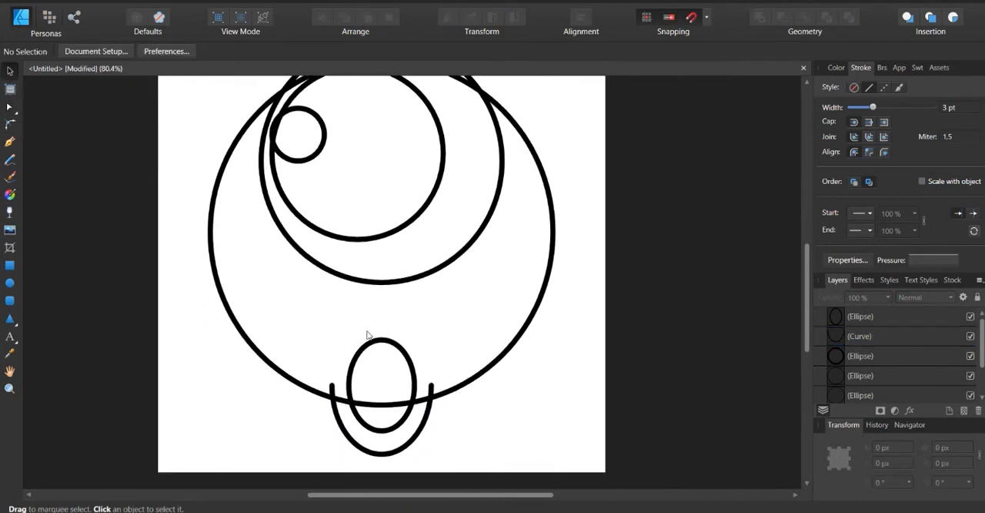
pyautogui.scroll(-2, 365, 332)
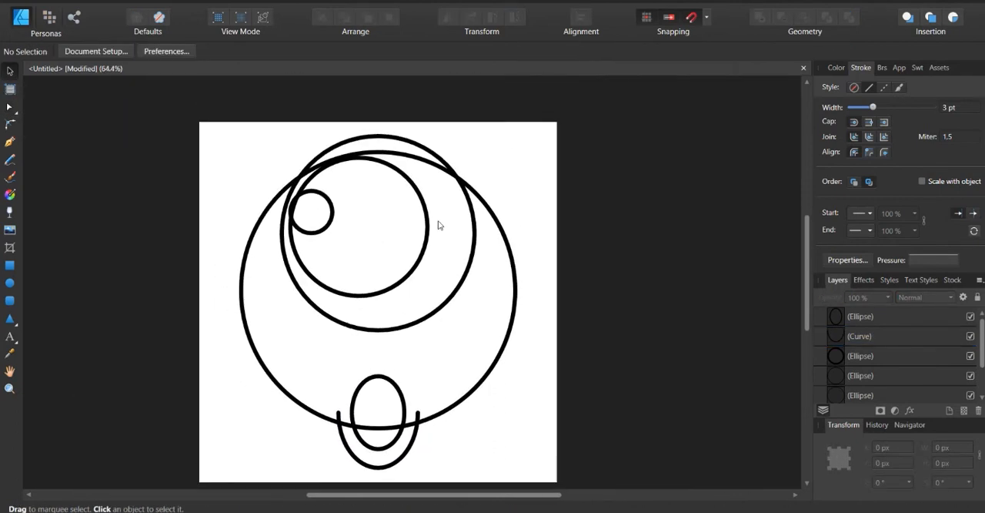
pyautogui.click(516, 284)
pyautogui.click(537, 215)
pyautogui.click(417, 442)
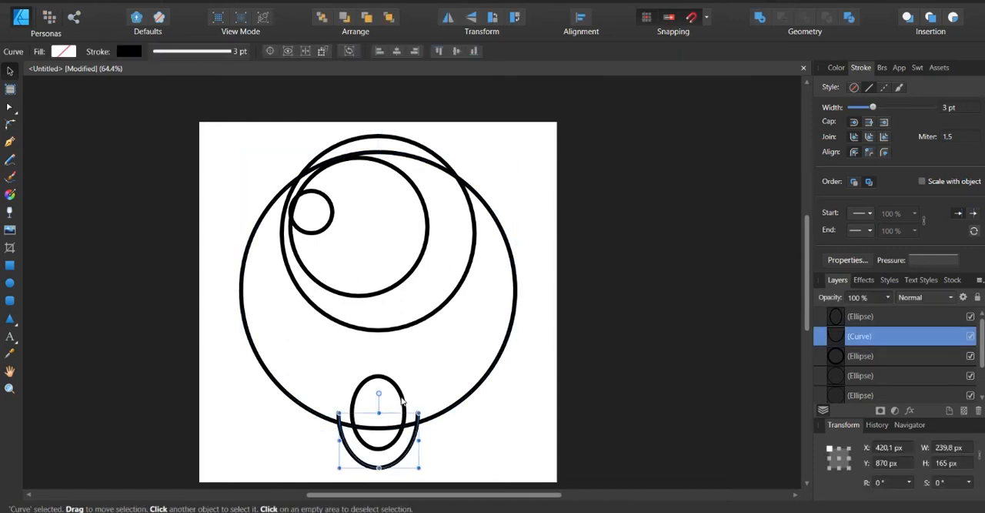
pyautogui.keyDown('shift'); pyautogui.click(402, 401); pyautogui.keyUp('shift')
pyautogui.press('Up')
pyautogui.press('Up')
pyautogui.press('Up')
pyautogui.press('Up')
pyautogui.press('Up')
pyautogui.press('Up')
pyautogui.press('Up')
pyautogui.press('Up')
pyautogui.press('Up')
pyautogui.press('Up')
pyautogui.press('Up')
pyautogui.press('Up')
pyautogui.press('Up')
pyautogui.press('Up')
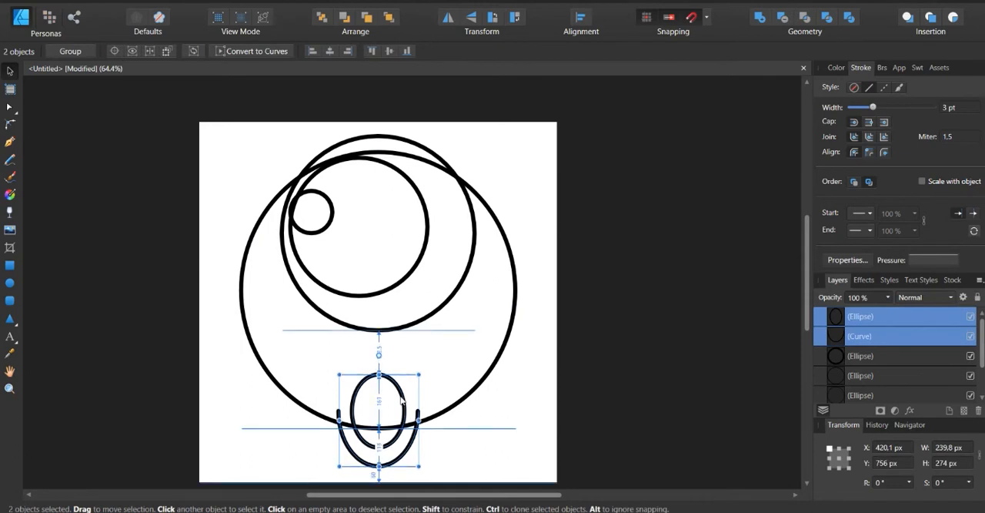
pyautogui.press('Up')
pyautogui.press('Up')
pyautogui.press('Up')
pyautogui.press('Up')
pyautogui.press('Up')
pyautogui.press('Up')
pyautogui.press('Up')
pyautogui.press('Up')
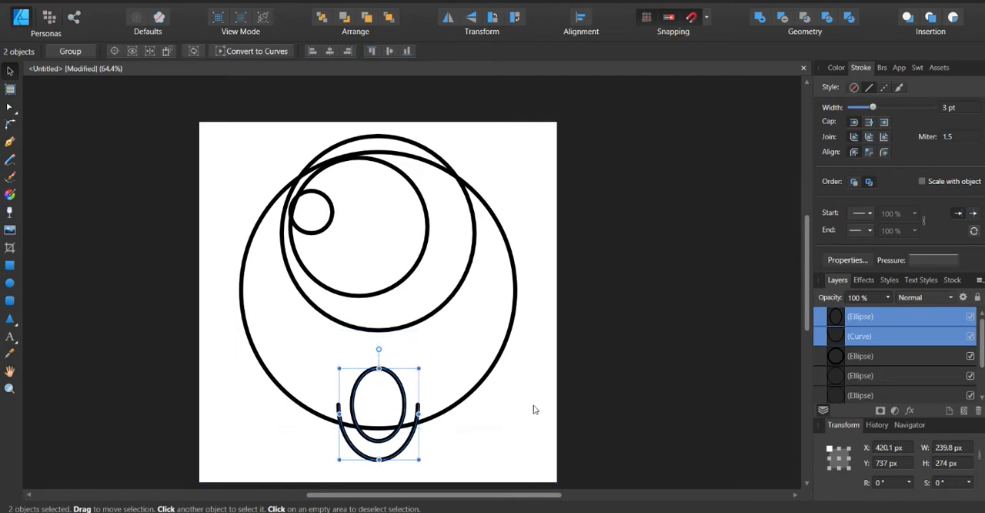
# Fill the large circle with teal (H 164, S 99, L 36)
pyautogui.click(516, 373)
pyautogui.click(508, 346)
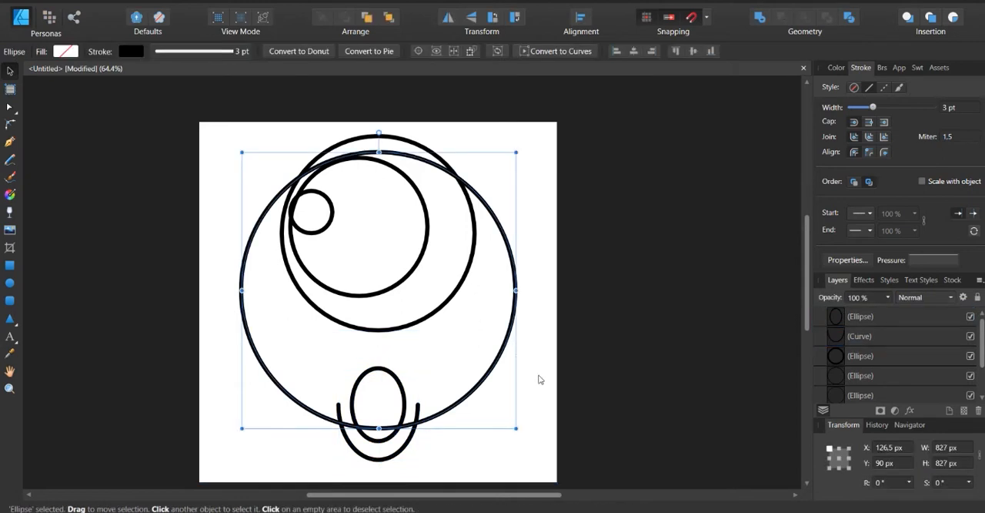
pyautogui.click(515, 348)
pyautogui.click(505, 342)
pyautogui.click(837, 68)
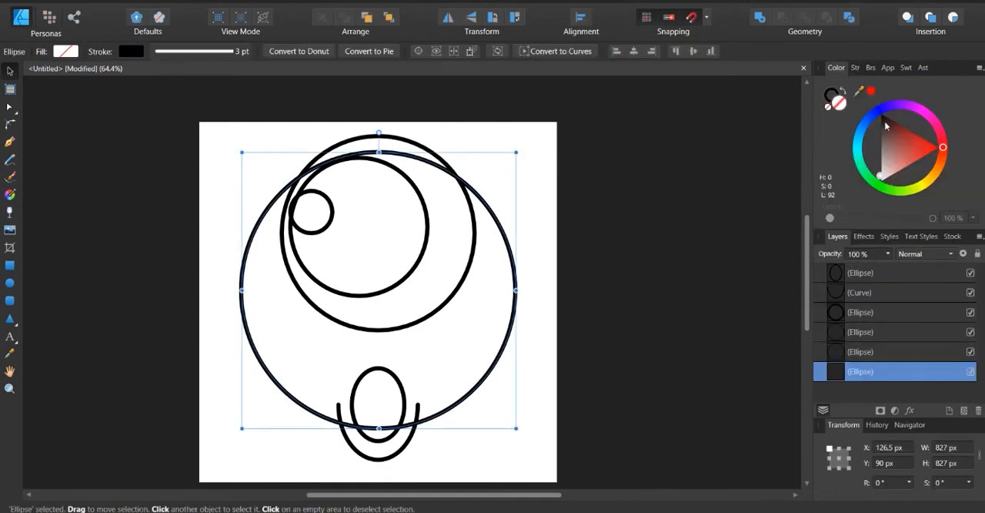
pyautogui.moveTo(914, 140); pyautogui.dragTo(882, 185)
pyautogui.moveTo(943, 145)
pyautogui.mouseDown()
pyautogui.moveTo(941, 162)
pyautogui.moveTo(879, 184)
pyautogui.moveTo(858, 159)
pyautogui.moveTo(883, 166)
pyautogui.mouseUp()
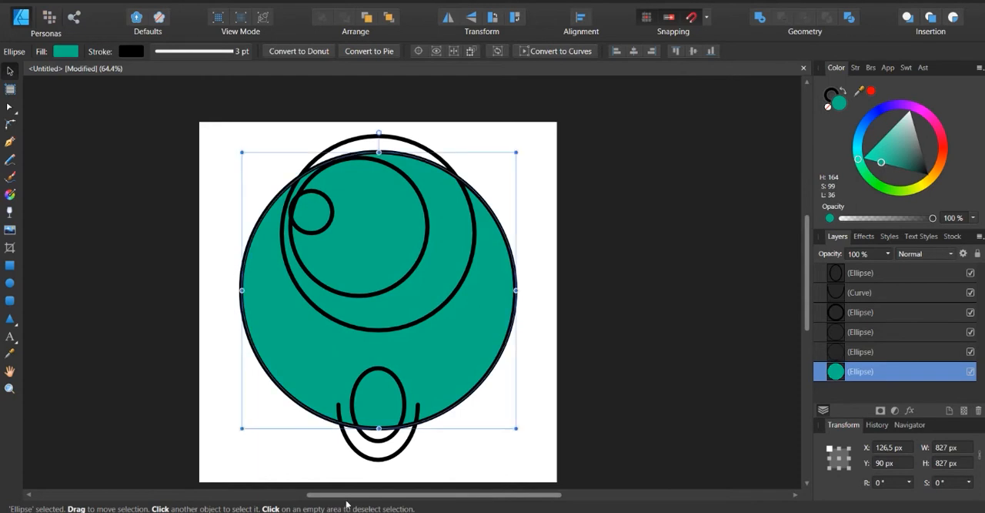
# Fill the U-shaped arc with the large circle's teal by sampling it with the colour picker
pyautogui.click(382, 460)
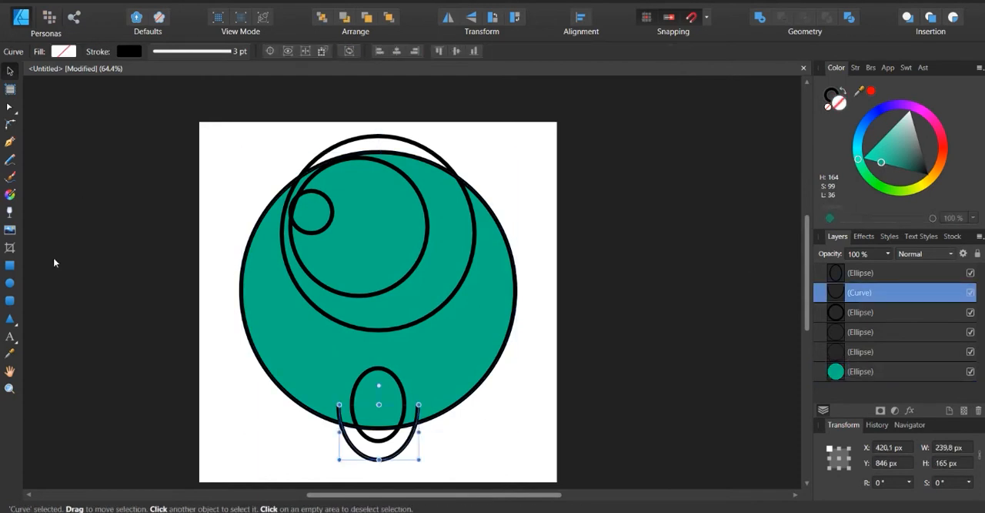
pyautogui.click(9, 354)
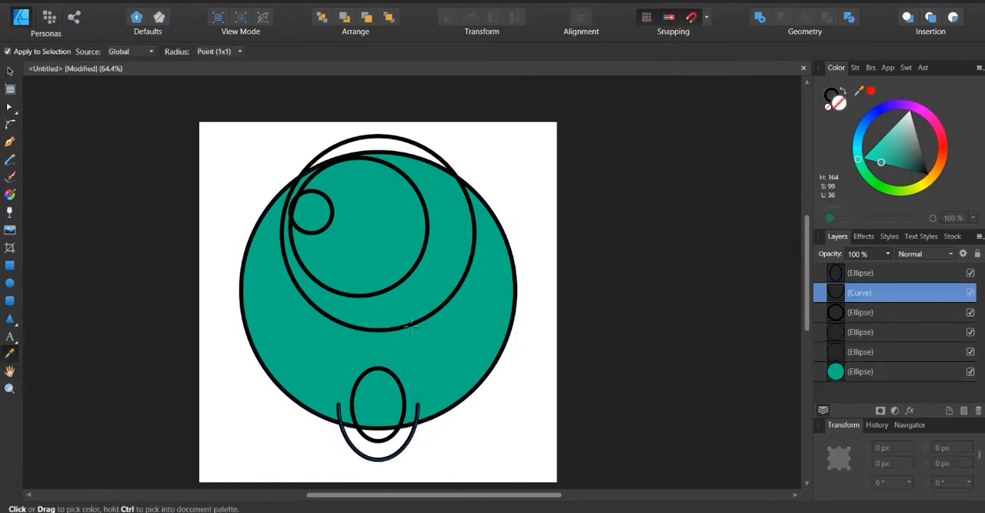
pyautogui.click(443, 345)
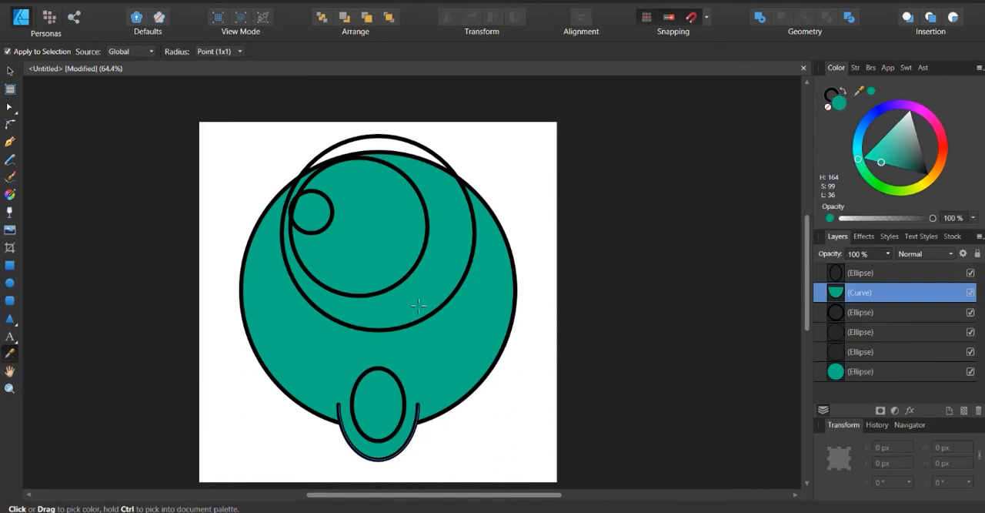
pyautogui.click(10, 72)
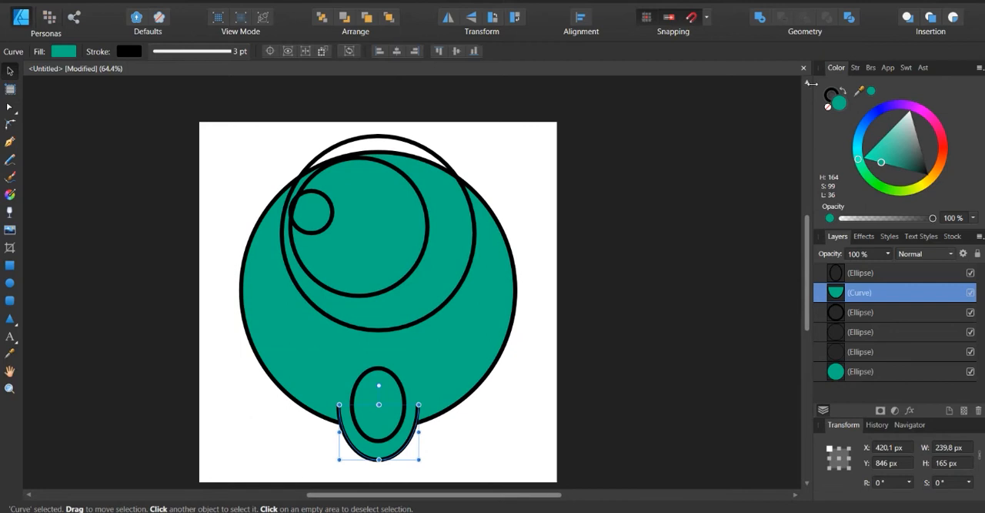
# Fill the medium circle with white and the circle inside it with dark brown (H 16, S 100, L 16)
pyautogui.click(419, 150)
pyautogui.moveTo(887, 143); pyautogui.dragTo(910, 108)
pyautogui.click(417, 194)
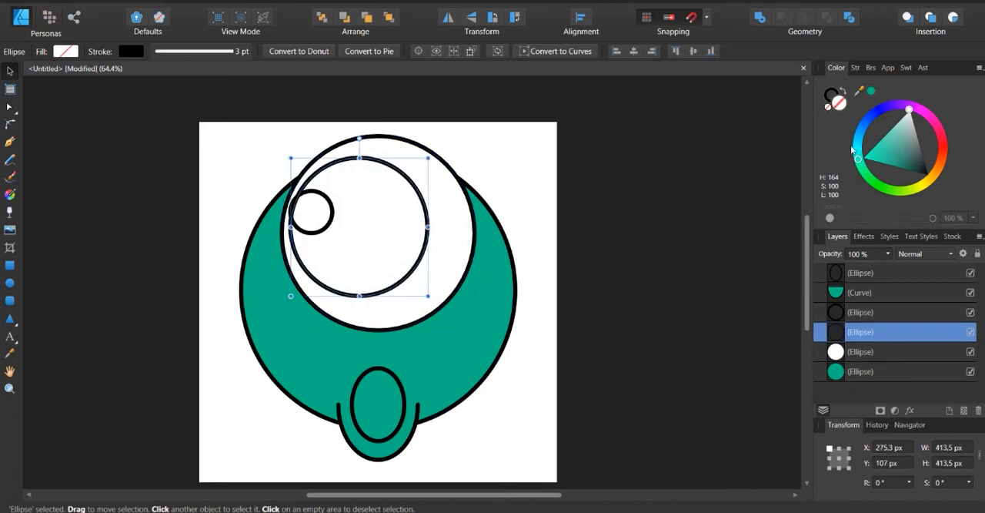
pyautogui.moveTo(858, 160)
pyautogui.mouseDown()
pyautogui.moveTo(926, 187)
pyautogui.moveTo(945, 166)
pyautogui.moveTo(941, 140)
pyautogui.moveTo(943, 148)
pyautogui.moveTo(937, 168)
pyautogui.moveTo(914, 128)
pyautogui.mouseUp()
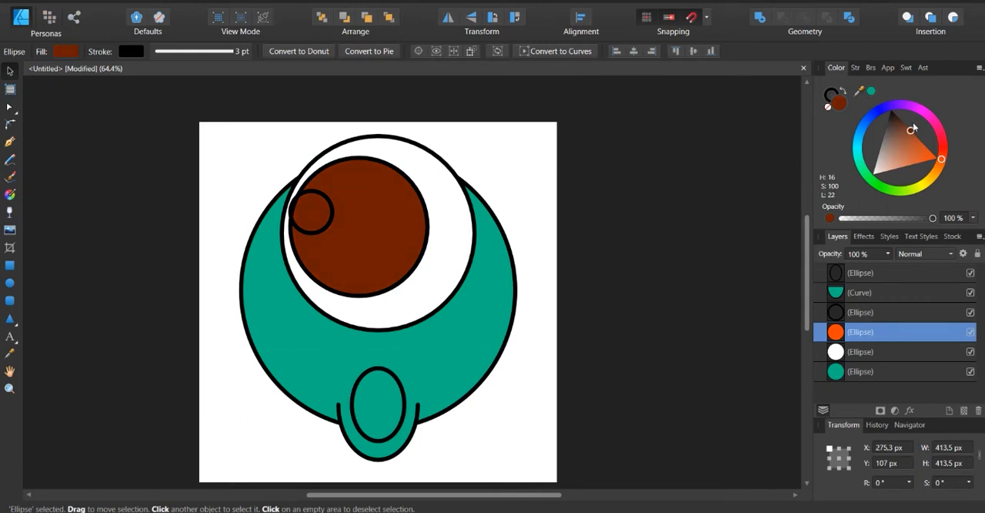
pyautogui.moveTo(913, 123)
pyautogui.mouseDown()
pyautogui.moveTo(922, 125)
pyautogui.moveTo(915, 108)
pyautogui.mouseUp()
pyautogui.click(572, 222)
pyautogui.click(504, 287)
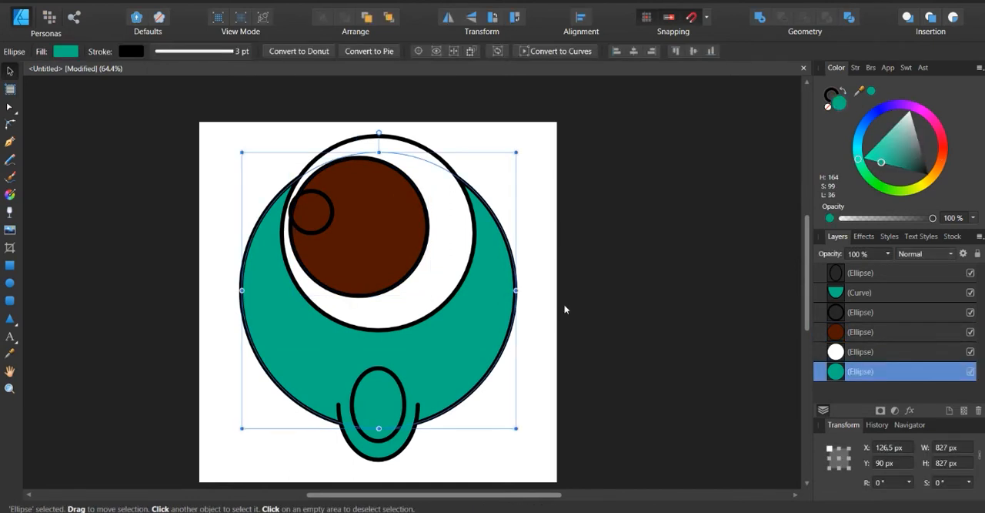
pyautogui.click(394, 380)
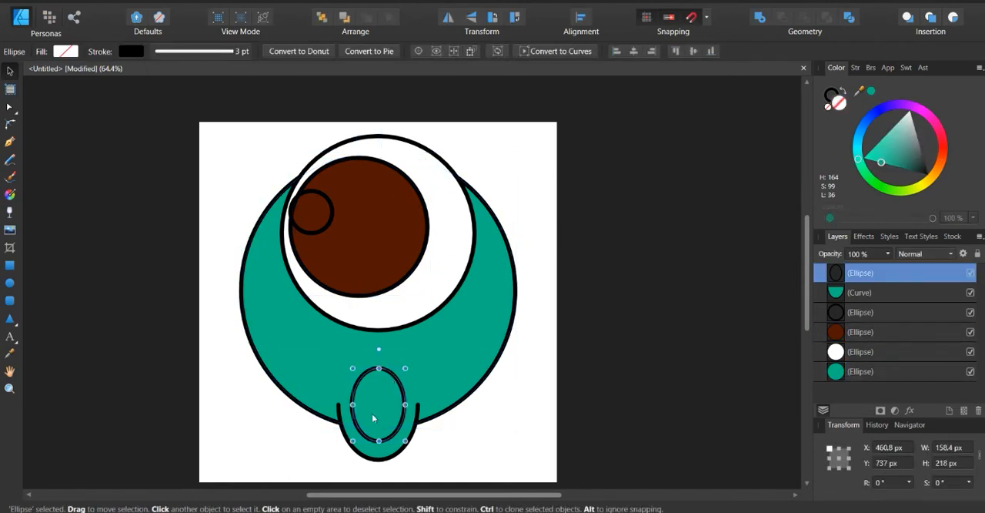
pyautogui.scroll(3, 368, 415)
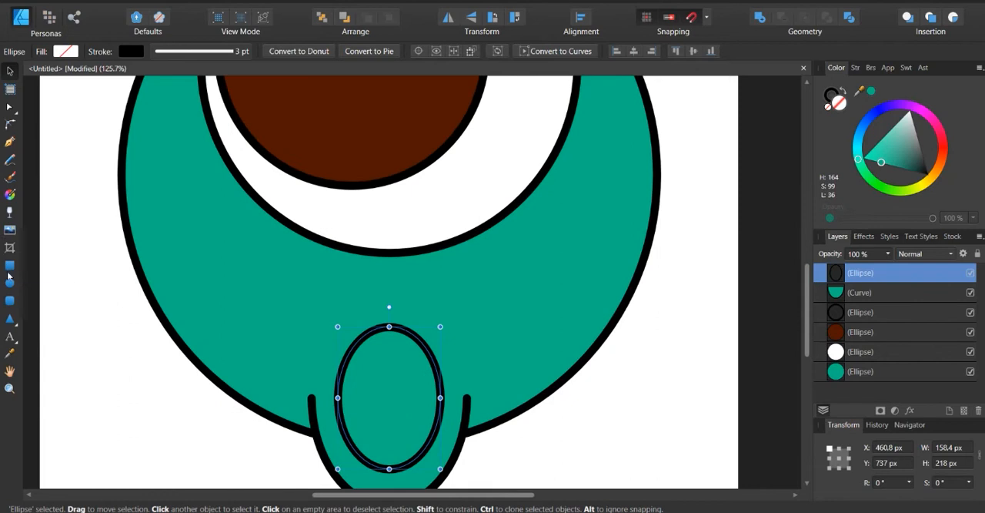
pyautogui.press('m')
pyautogui.moveTo(361, 305); pyautogui.dragTo(419, 383)
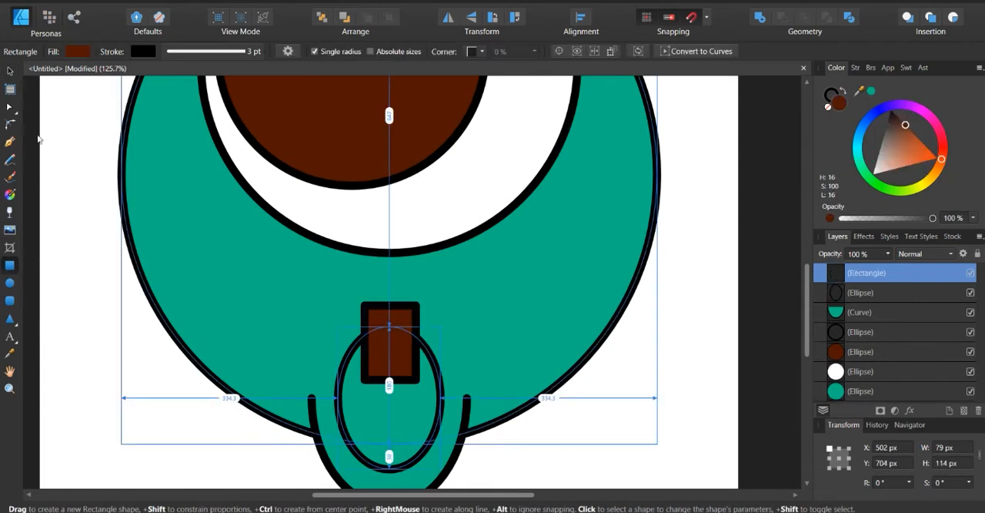
pyautogui.hotkey('ctrl', 'z')
pyautogui.click(10, 70)
pyautogui.click(111, 132)
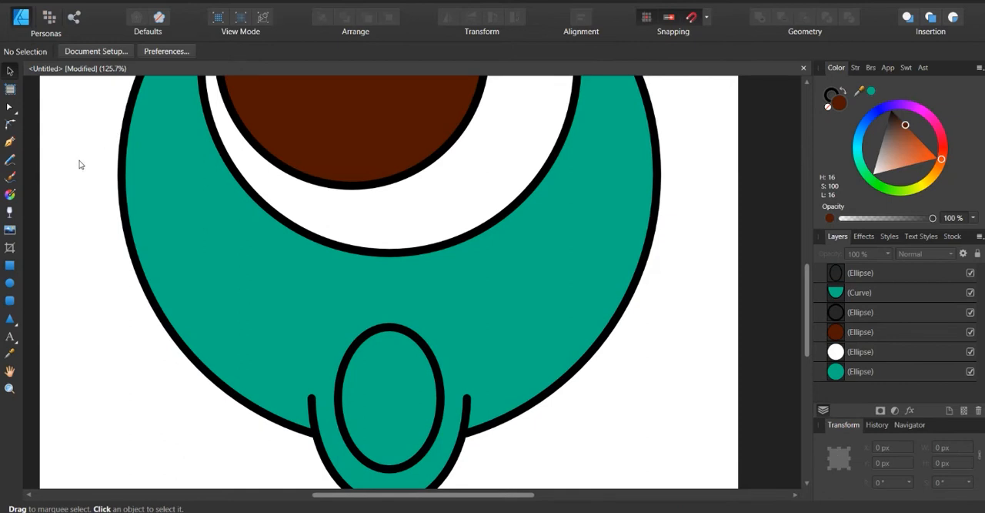
# Draw an unfilled, black-outlined rectangle about 70 × 102 px overlapping the upper end of the small vertical ellipse
pyautogui.click(12, 267)
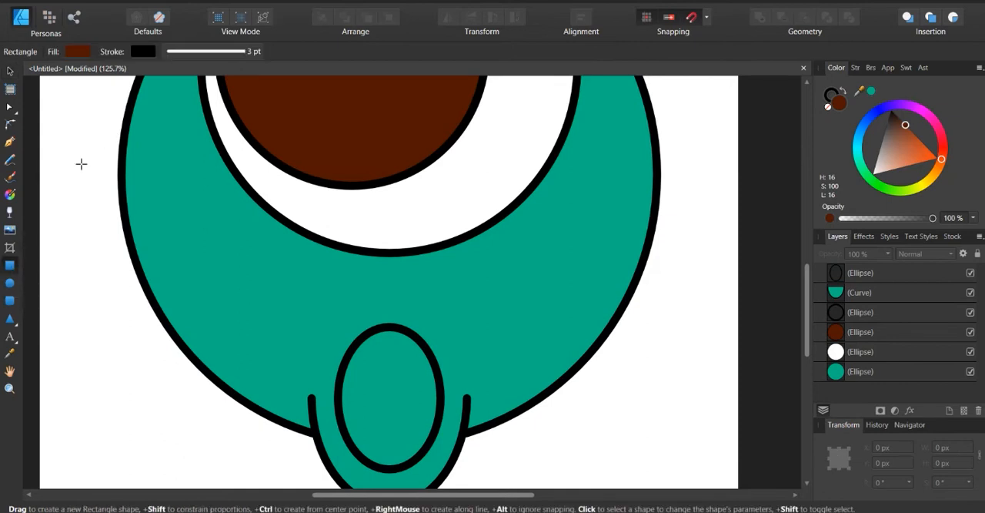
pyautogui.click(77, 51)
pyautogui.moveTo(106, 164); pyautogui.dragTo(80, 187)
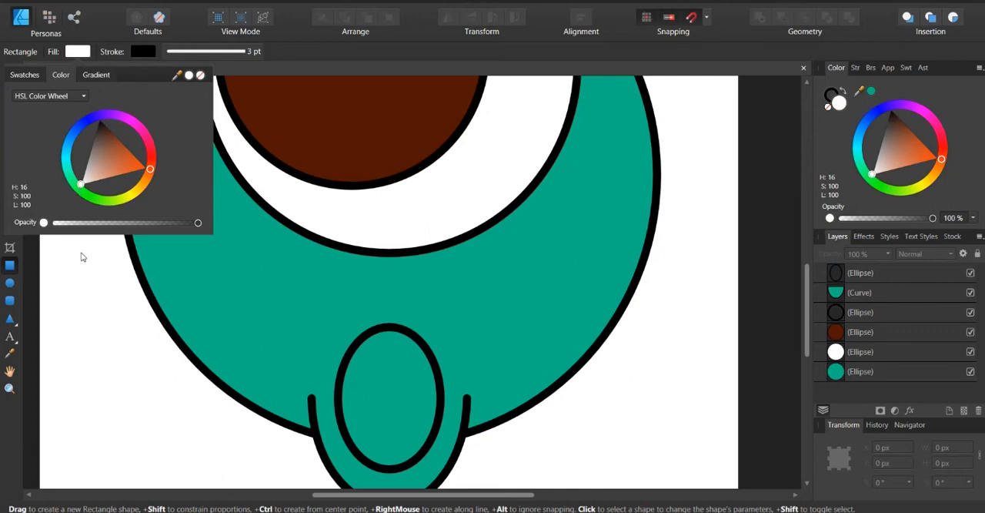
pyautogui.click(200, 76)
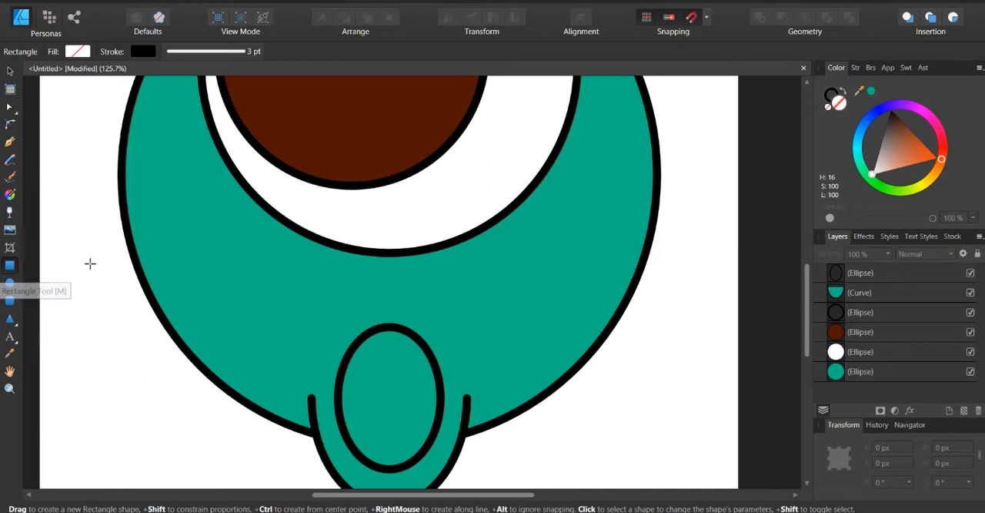
pyautogui.moveTo(54, 249); pyautogui.dragTo(167, 350)
pyautogui.hotkey('ctrl', 'z')
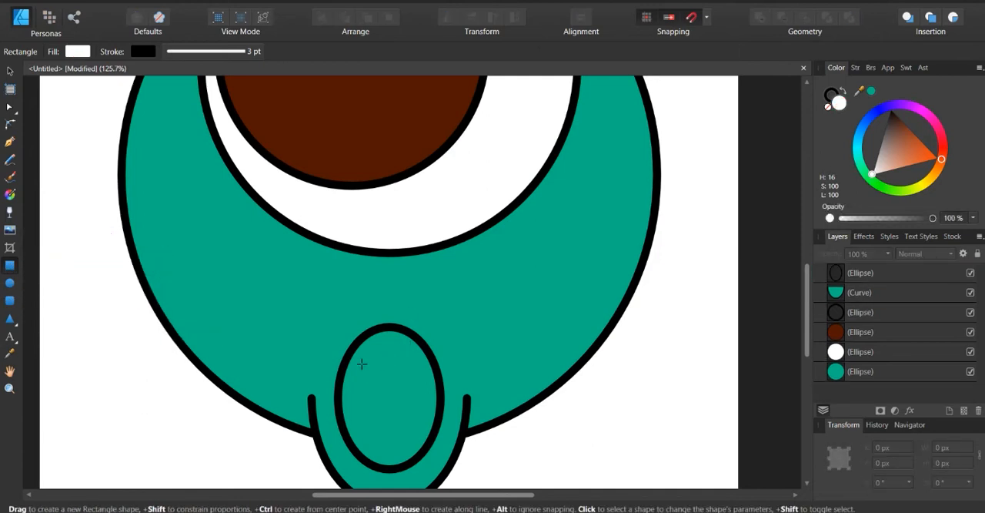
pyautogui.moveTo(363, 301); pyautogui.dragTo(412, 369)
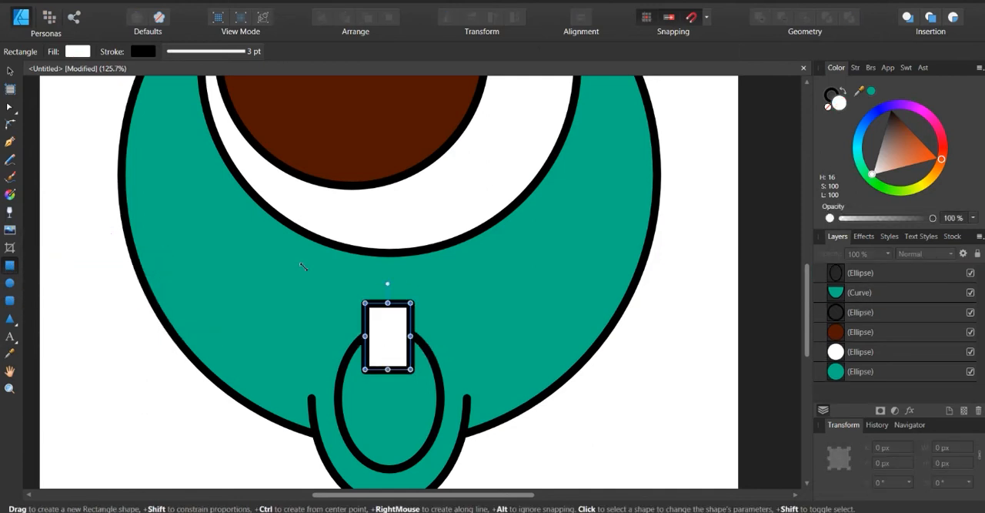
pyautogui.click(84, 55)
pyautogui.click(201, 75)
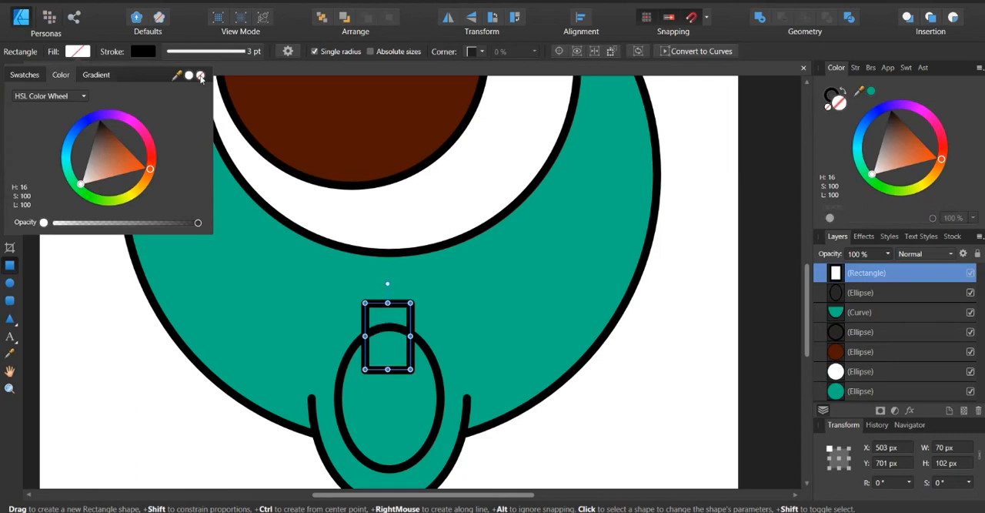
pyautogui.click(77, 233)
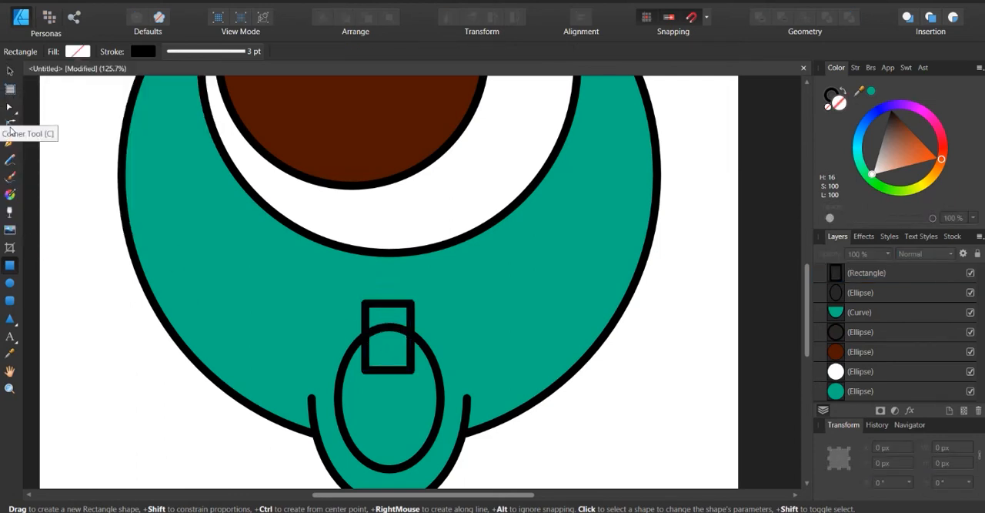
# Round the small rectangle's two lower corners to a radius of about 27 px with the Corner tool
pyautogui.click(10, 124)
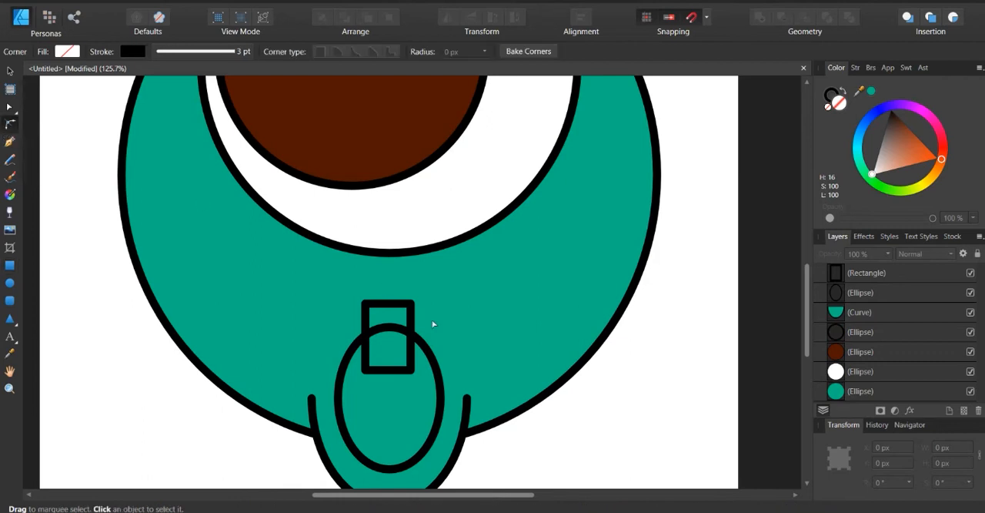
pyautogui.click(410, 373)
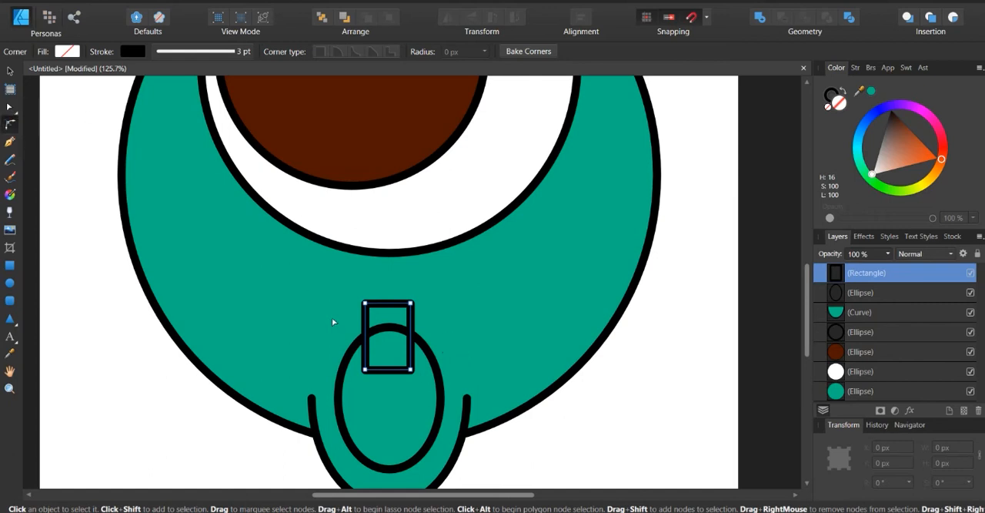
pyautogui.click(412, 372)
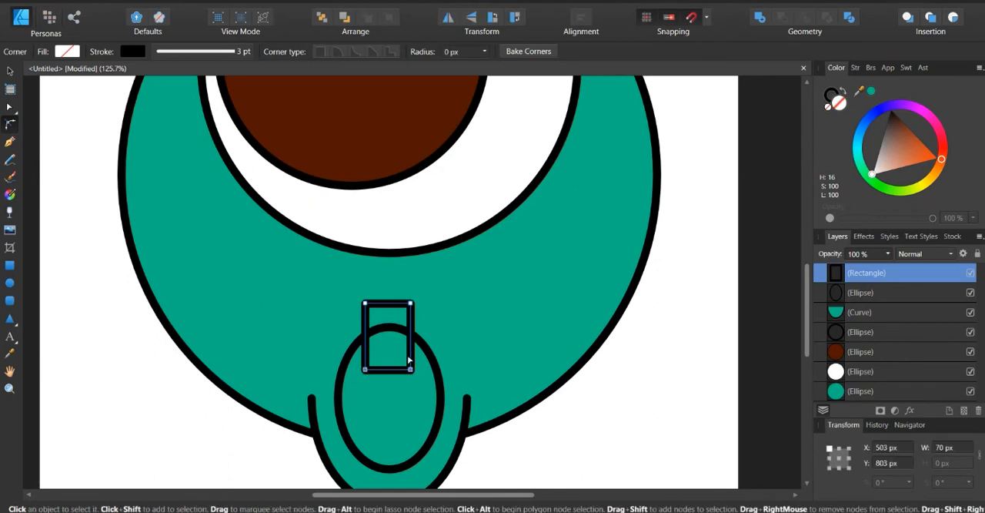
pyautogui.moveTo(412, 372); pyautogui.dragTo(385, 331)
pyautogui.moveTo(378, 317); pyautogui.dragTo(397, 352)
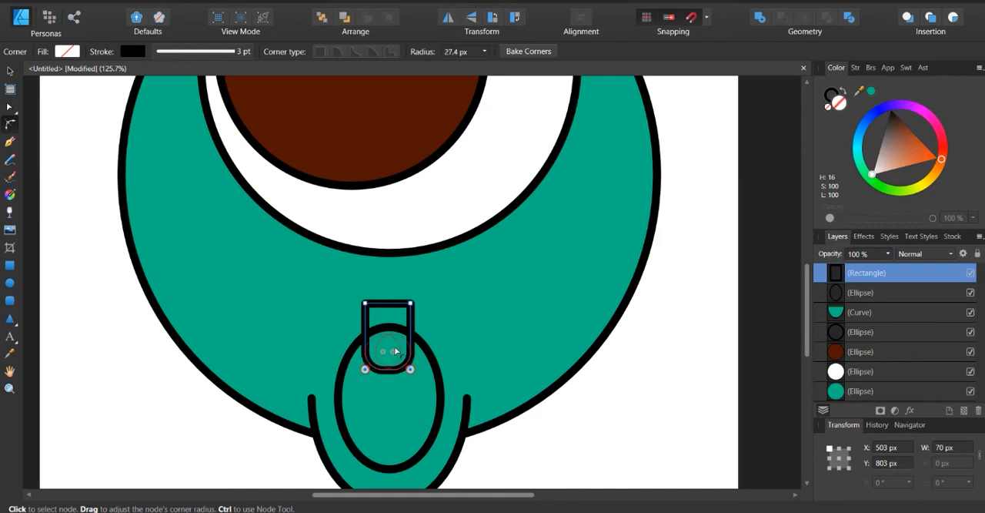
pyautogui.click(600, 416)
pyautogui.hotkey('ctrl', '0')
pyautogui.scroll(3, 435, 362)
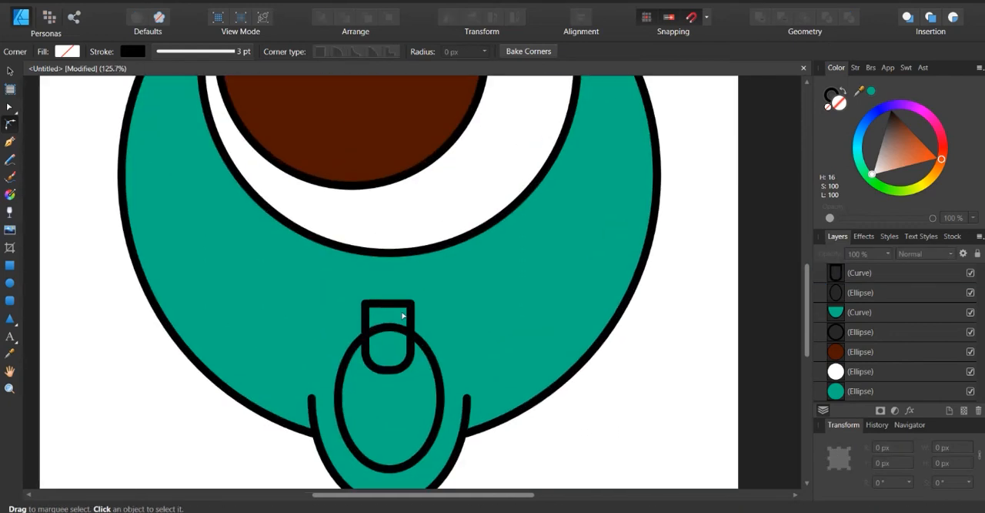
# Nudge the rounded rectangle slightly down and clip it inside the small vertical ellipse
pyautogui.click(396, 308)
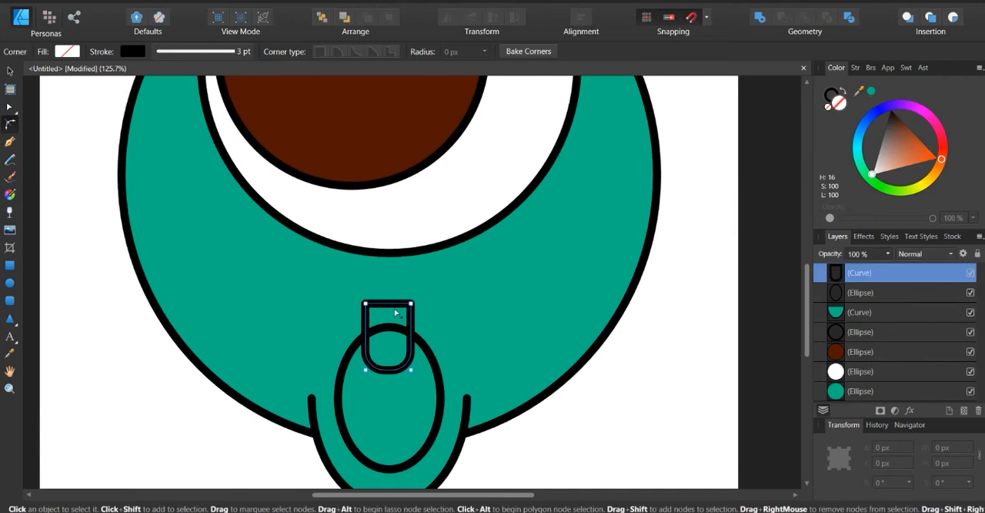
pyautogui.press('Down')
pyautogui.press('Down')
pyautogui.press('Down')
pyautogui.press('Down')
pyautogui.press('Down')
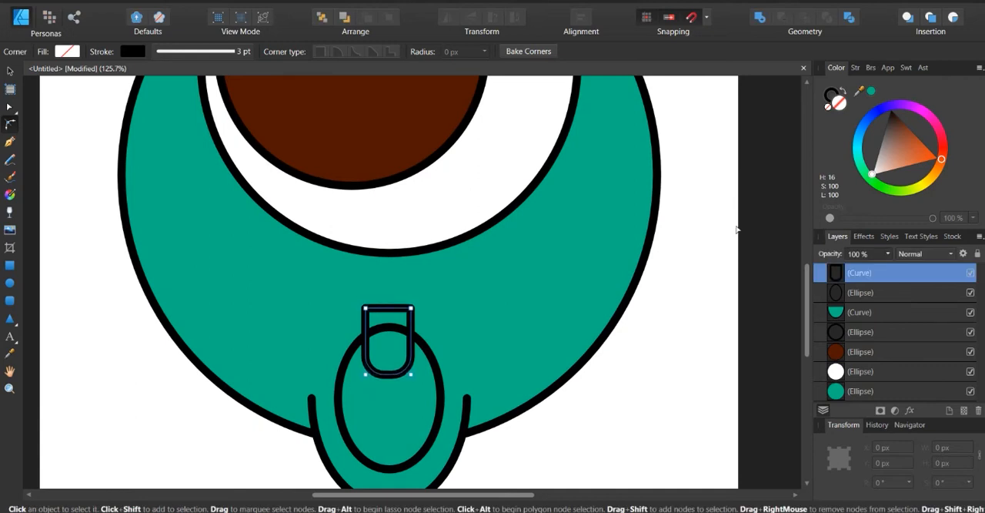
pyautogui.doubleClick(888, 273)
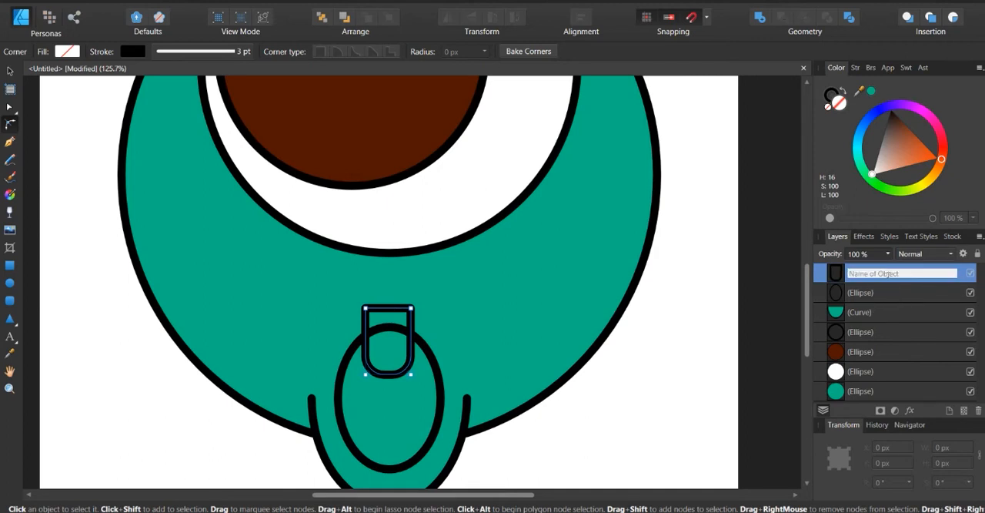
pyautogui.click(823, 276)
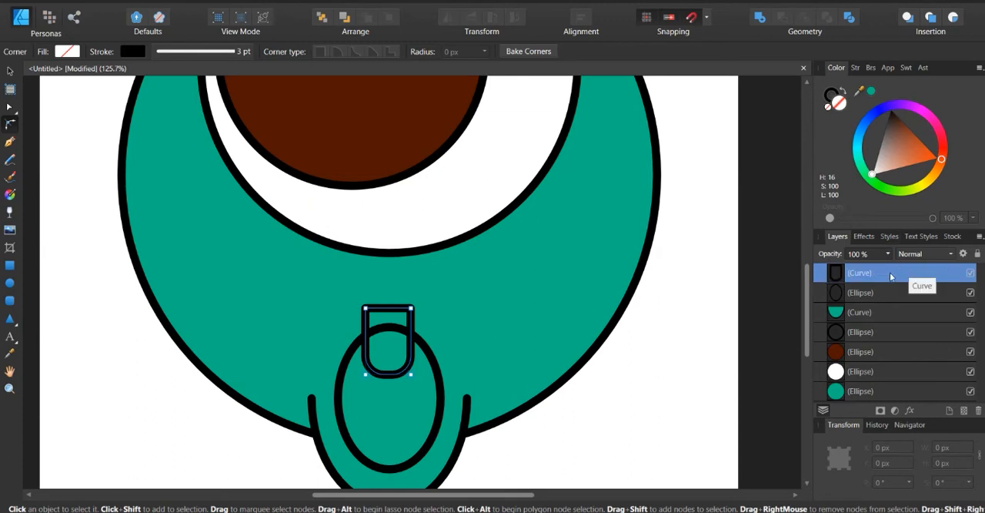
pyautogui.moveTo(887, 278); pyautogui.dragTo(886, 295)
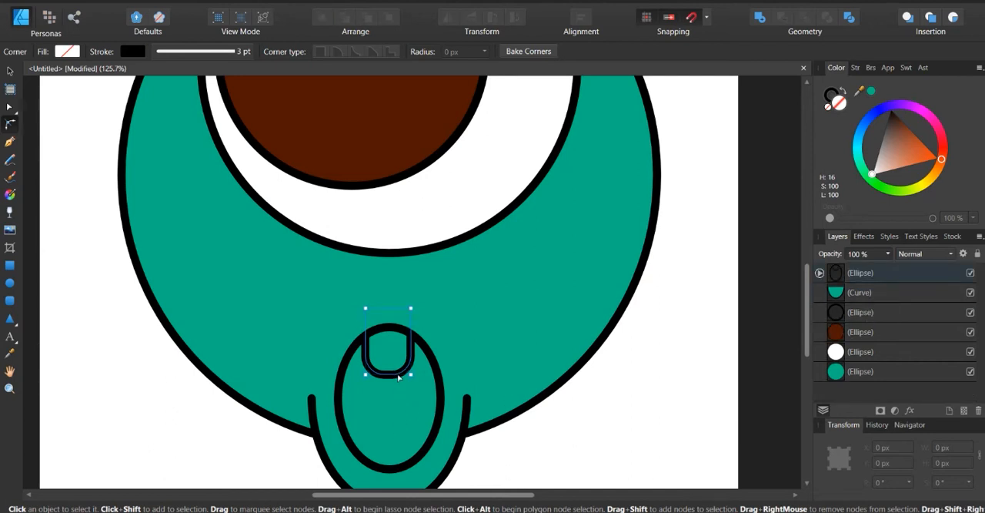
# Nudge the clipped rounded rectangle further down and slightly right to centre it in the ellipse, leaving nothing selected
pyautogui.press('Down')
pyautogui.press('Down')
pyautogui.press('Down')
pyautogui.press('Down')
pyautogui.press('Down')
pyautogui.press('Down')
pyautogui.press('Down')
pyautogui.press('Down')
pyautogui.press('Down')
pyautogui.press('Down')
pyautogui.press('Right')
pyautogui.press('Right')
pyautogui.press('Down')
pyautogui.press('Down')
pyautogui.click(605, 402)
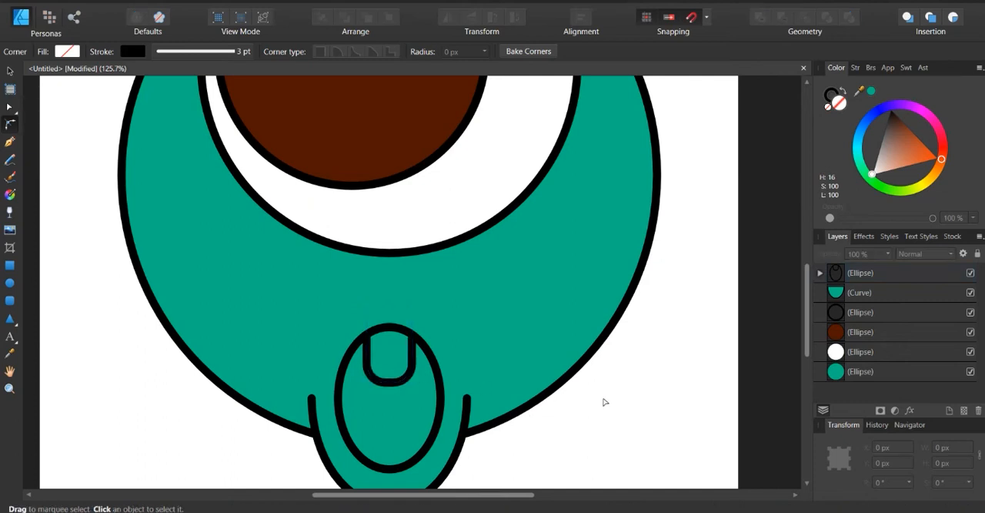
# Draw an upward-bulging arc about 79 × 28 px from the small ellipse's right edge to its centre with the Pen tool
pyautogui.click(11, 143)
pyautogui.scroll(-3, 424, 396)
pyautogui.scroll(-1, 425, 395)
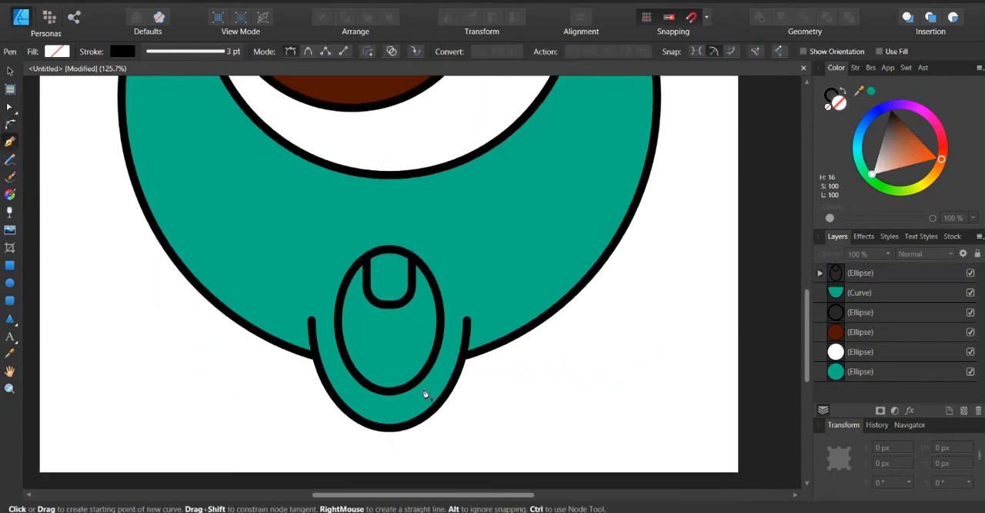
pyautogui.scroll(1, 424, 353)
pyautogui.scroll(-1, 424, 354)
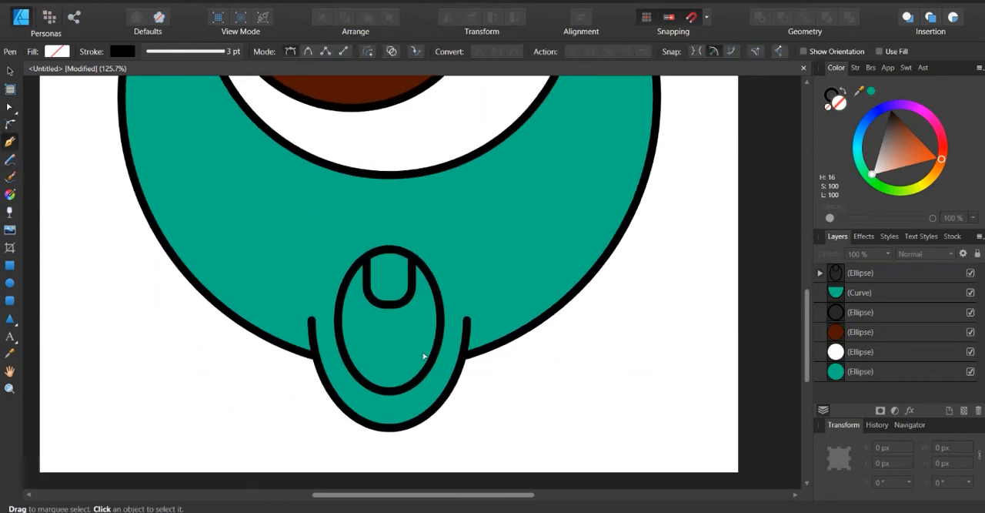
pyautogui.scroll(4, 424, 354)
pyautogui.click(466, 307)
pyautogui.moveTo(341, 324); pyautogui.dragTo(289, 415)
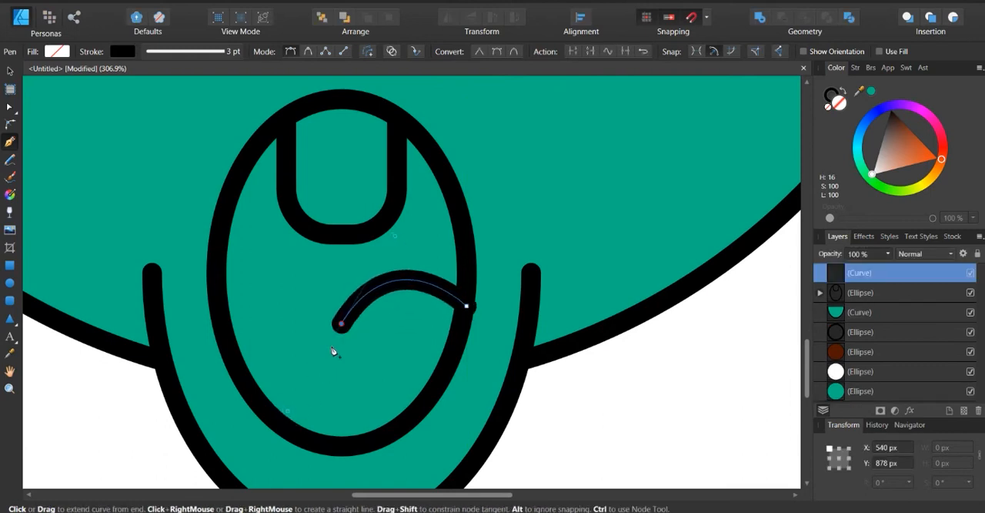
pyautogui.press('v')
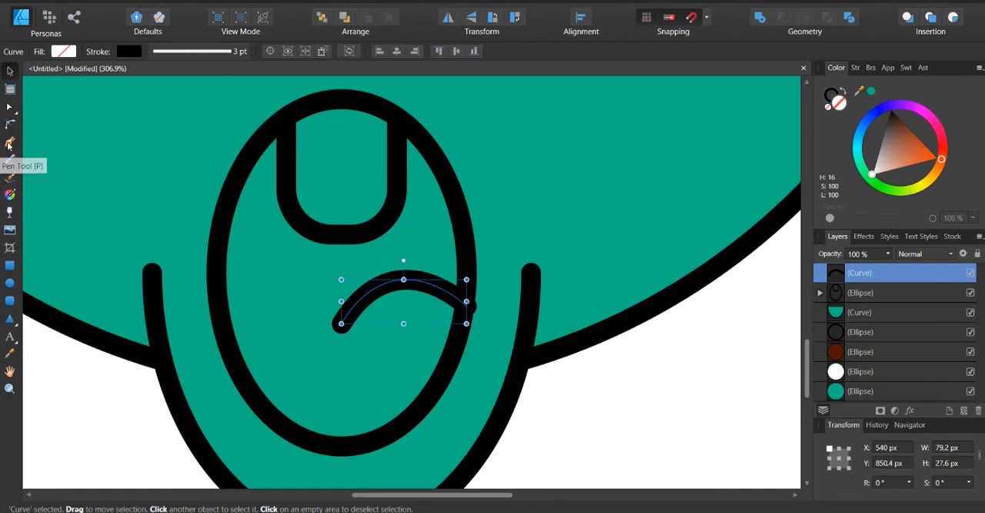
pyautogui.press('p')
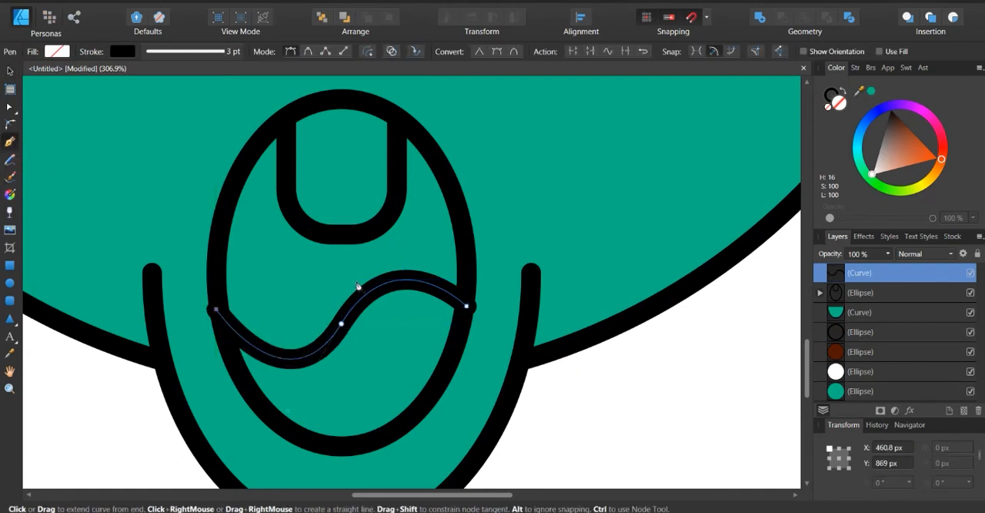
pyautogui.press('v')
pyautogui.hotkey('ctrl', 'd')
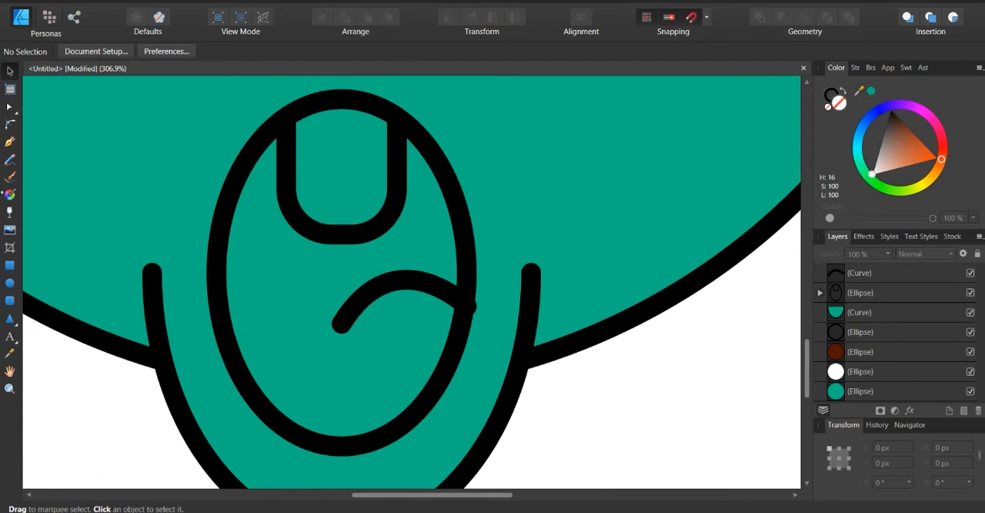
# Draw a second upward-bulging arc about 91 × 18 px from the small ellipse's left edge to the first arc
pyautogui.click(10, 141)
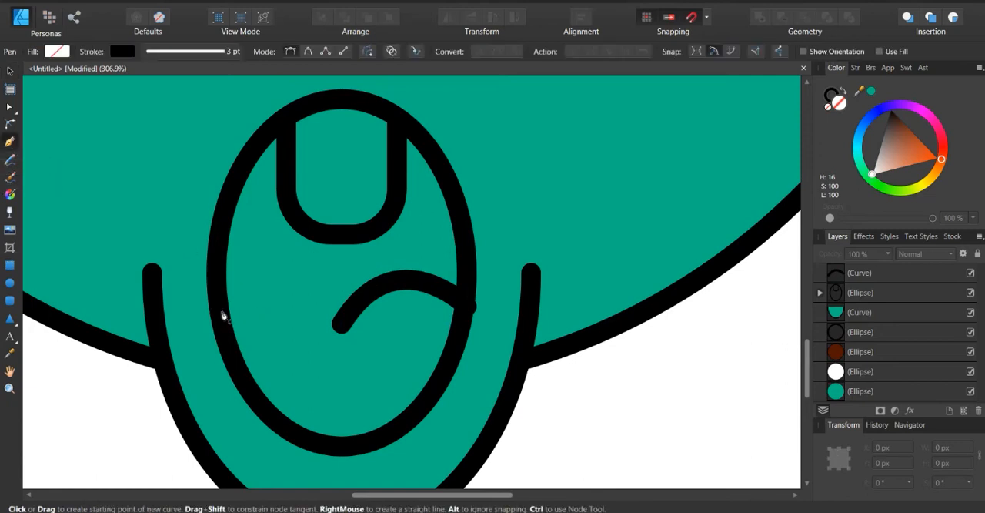
pyautogui.click(215, 306)
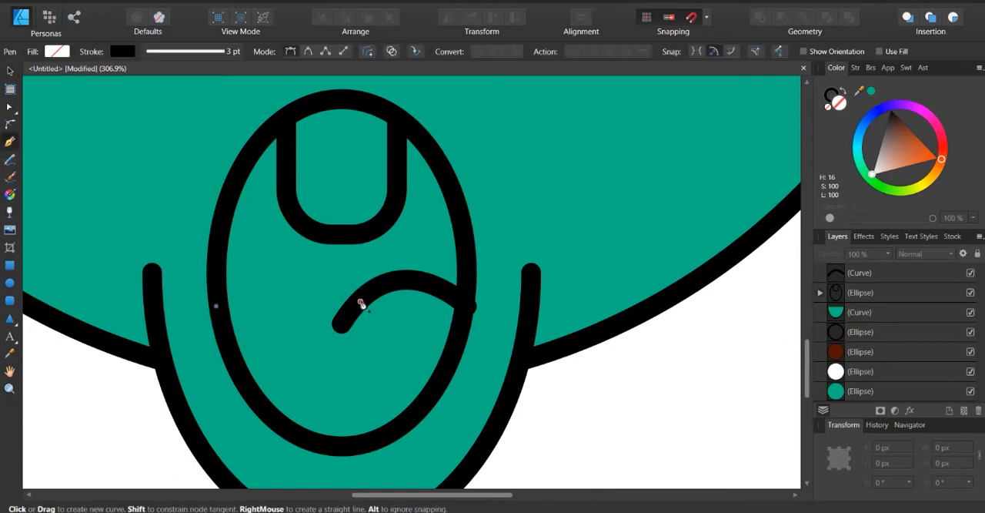
pyautogui.moveTo(361, 302); pyautogui.dragTo(441, 359)
pyautogui.press('v')
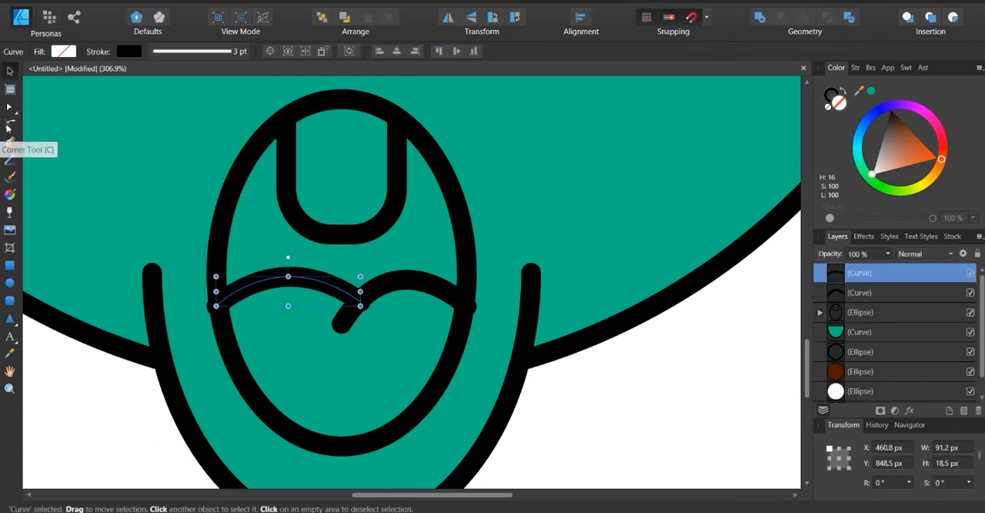
pyautogui.press('p')
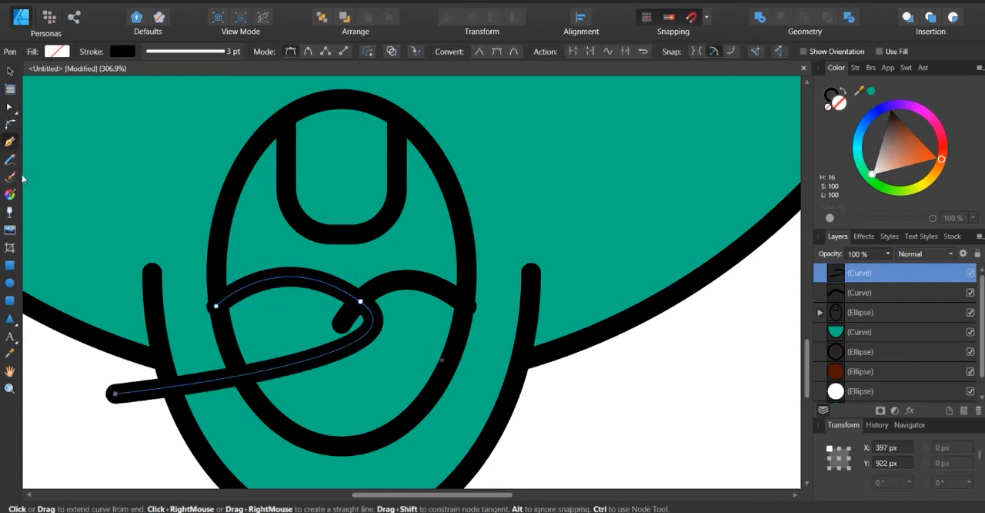
pyautogui.click(10, 70)
pyautogui.click(124, 411)
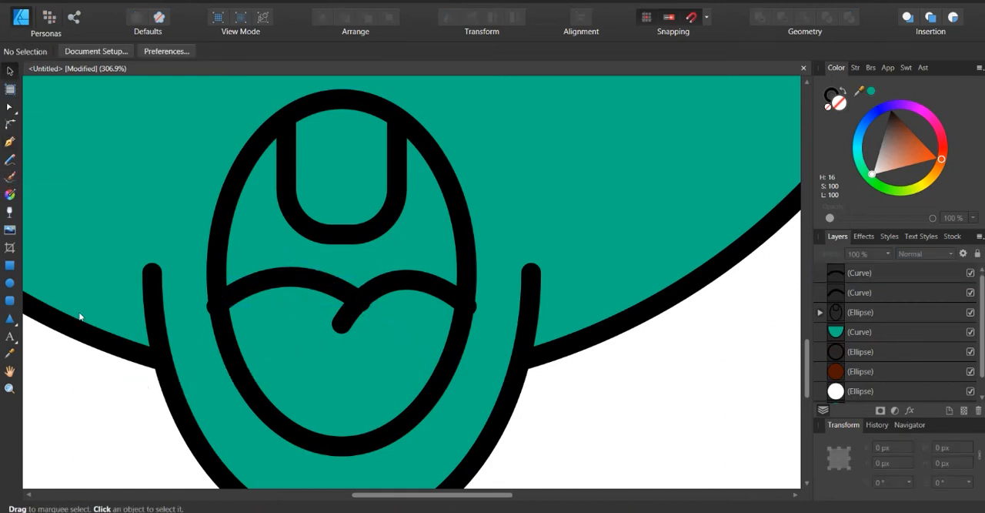
# Draw a straight-sided path about 200 px wide from the left arc's outer end, below the small ellipse, to the right arc's outer end
pyautogui.press('p')
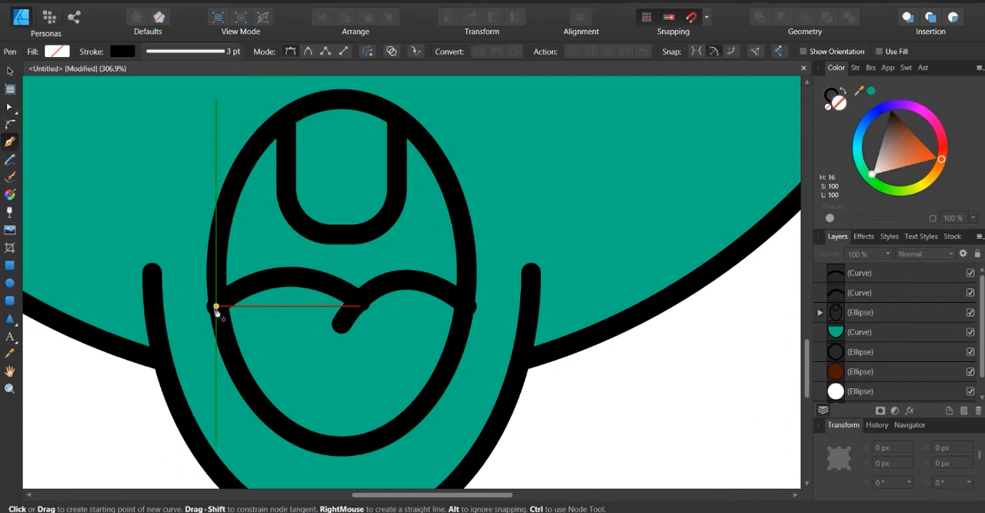
pyautogui.click(217, 307)
pyautogui.click(201, 452)
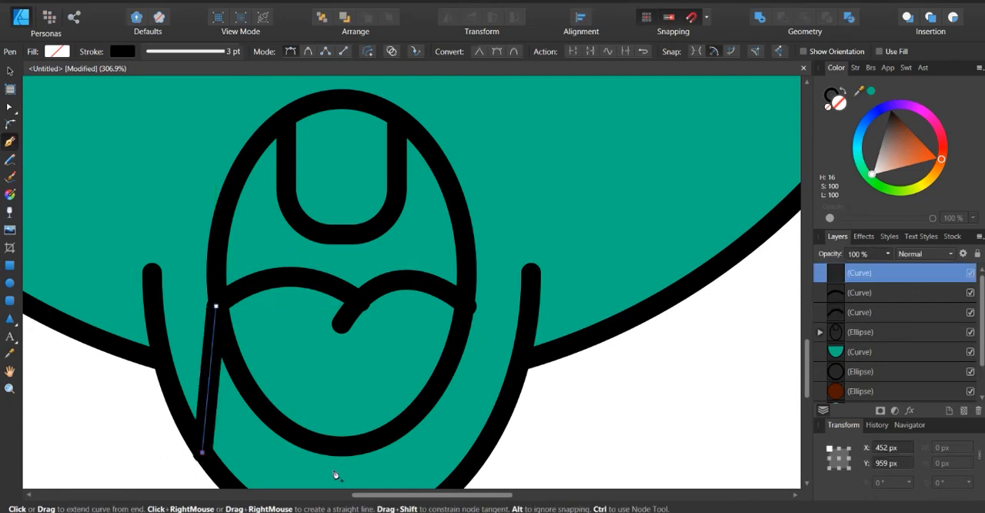
pyautogui.click(331, 472)
pyautogui.click(519, 368)
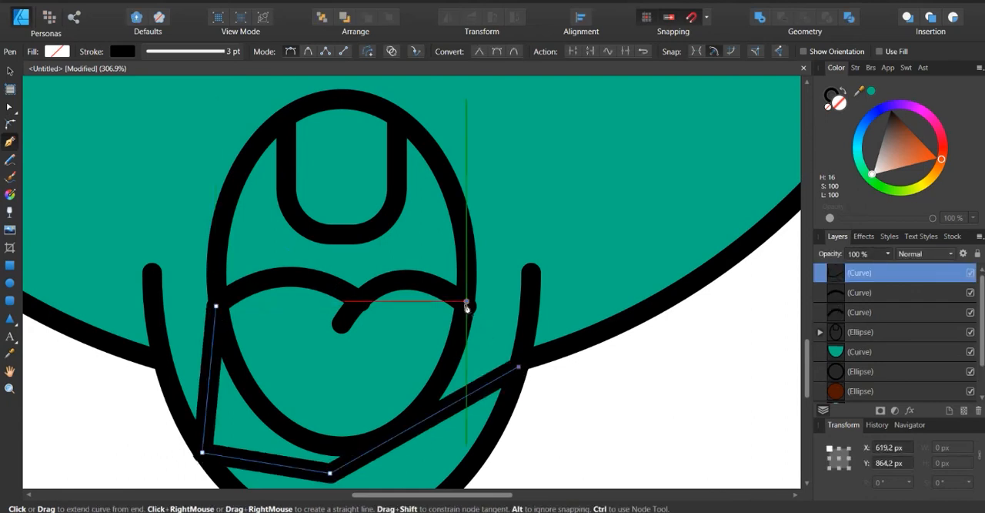
pyautogui.click(471, 299)
pyautogui.press('v')
# Join the two tongue arcs and the straight-sided path into a single curve, leaving nothing selected
pyautogui.keyDown('shift'); pyautogui.click(434, 292); pyautogui.keyUp('shift')
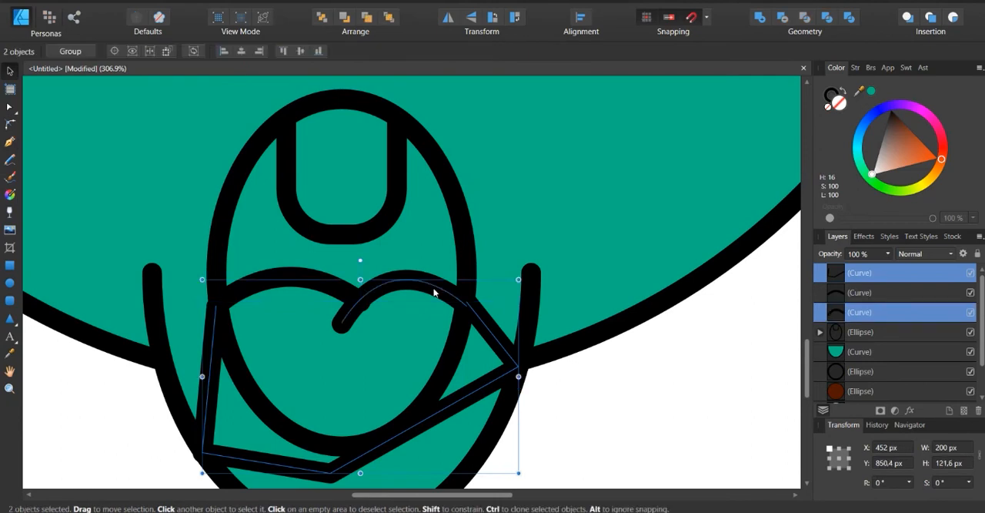
pyautogui.keyDown('shift'); pyautogui.click(285, 282); pyautogui.keyUp('shift')
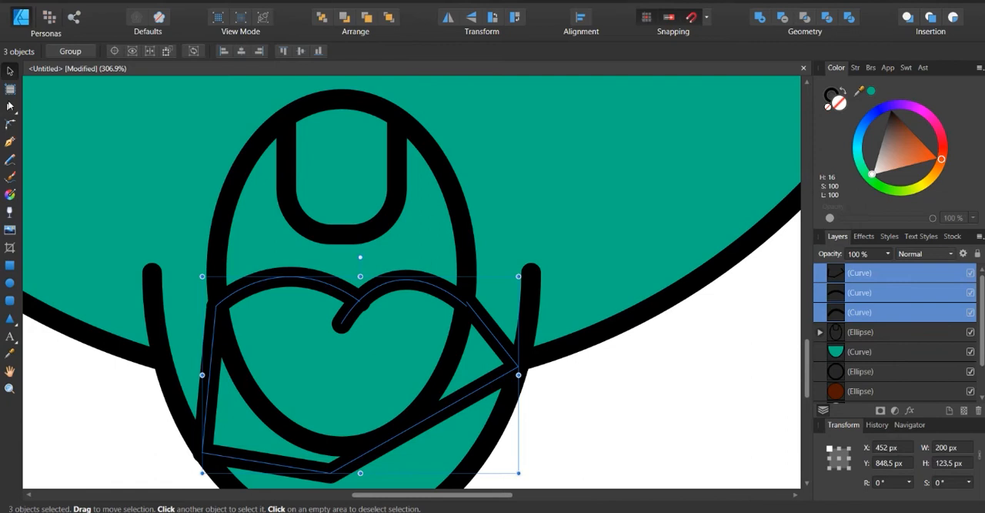
pyautogui.click(9, 110)
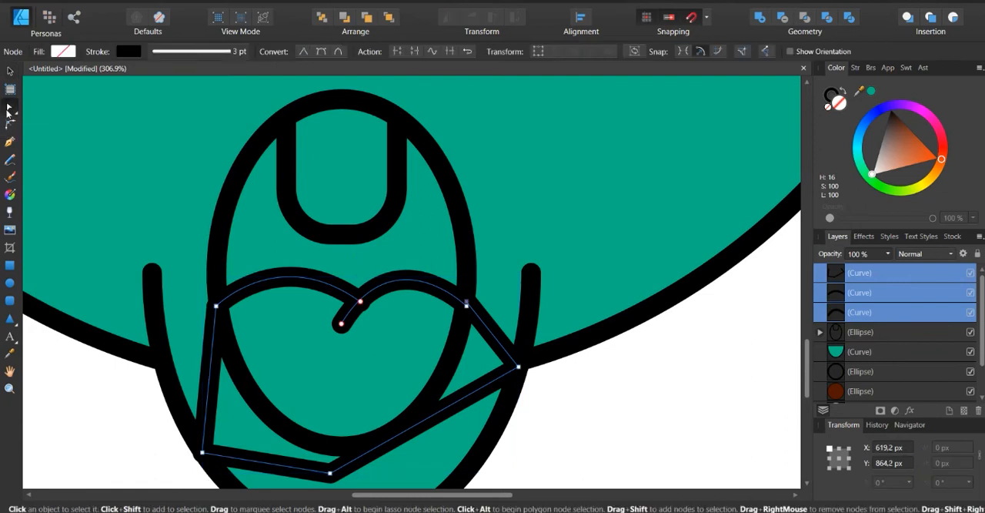
pyautogui.click(451, 51)
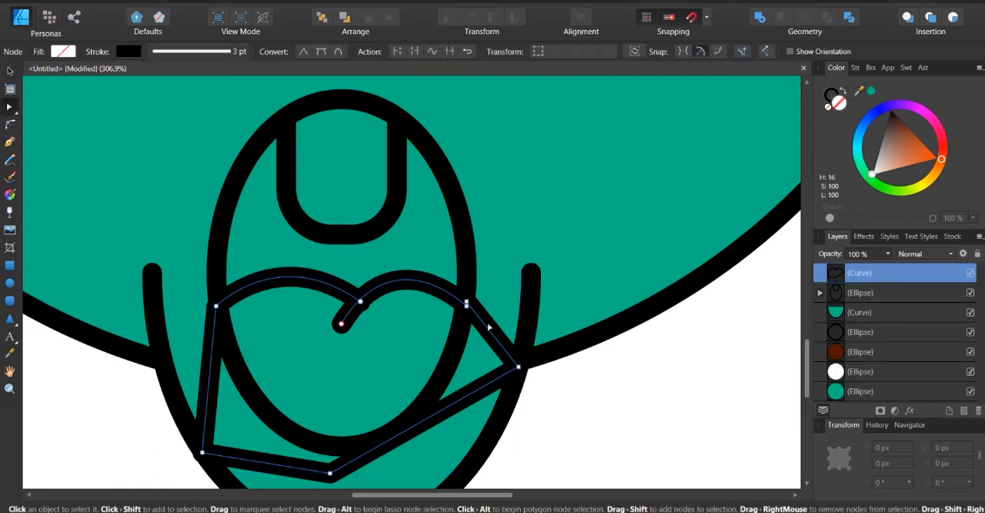
pyautogui.click(468, 304)
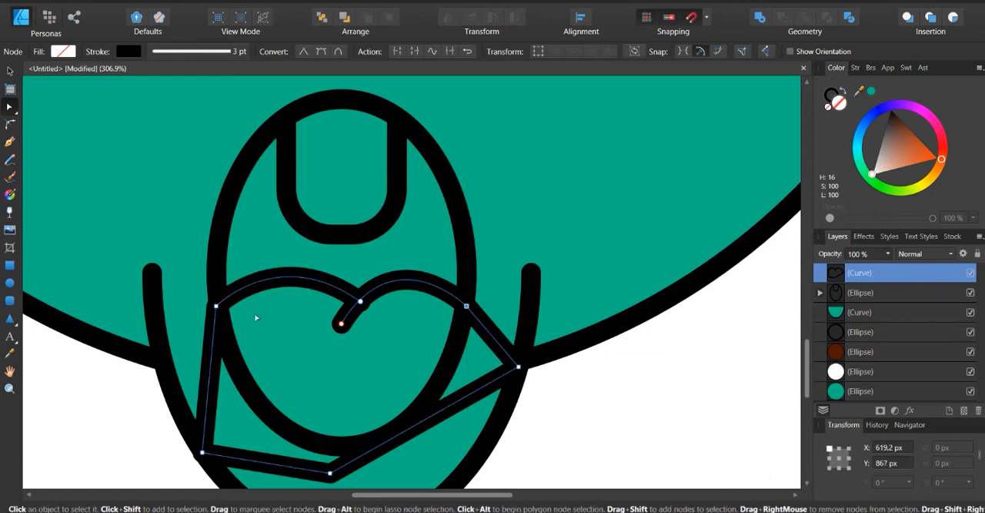
pyautogui.click(593, 384)
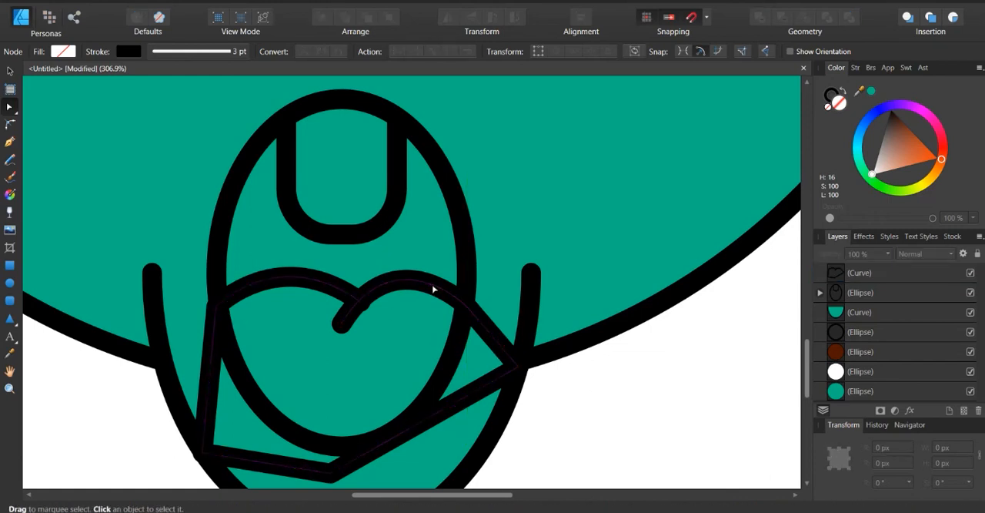
# Nudge the tongue curve's node where the two arcs meet slightly left
pyautogui.click(349, 298)
pyautogui.click(359, 302)
pyautogui.moveTo(359, 302); pyautogui.dragTo(358, 301)
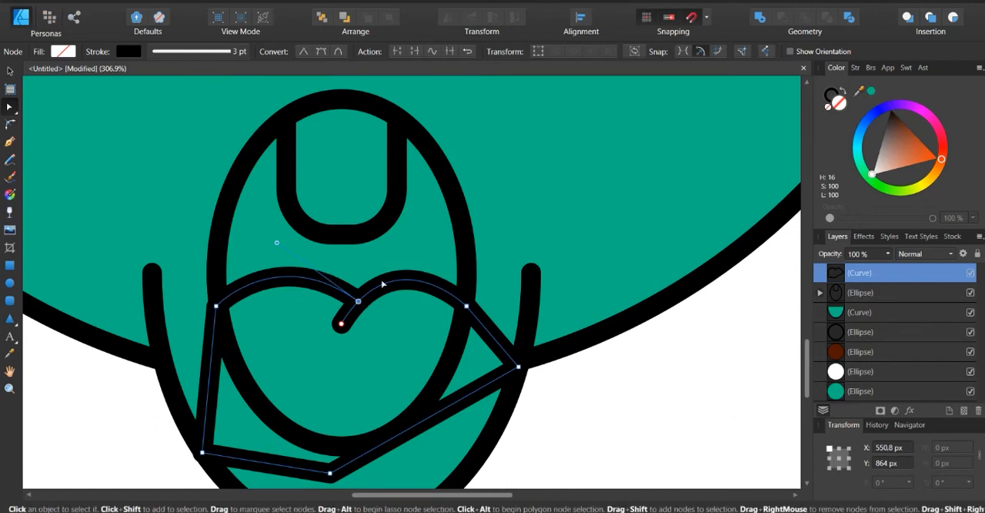
pyautogui.click(422, 285)
pyautogui.hotkey('ctrl', 'z')
# Fill the joined tongue curve with a light pink of hue 331 and saturation 100
pyautogui.click(10, 71)
pyautogui.click(542, 376)
pyautogui.click(514, 361)
pyautogui.click(893, 149)
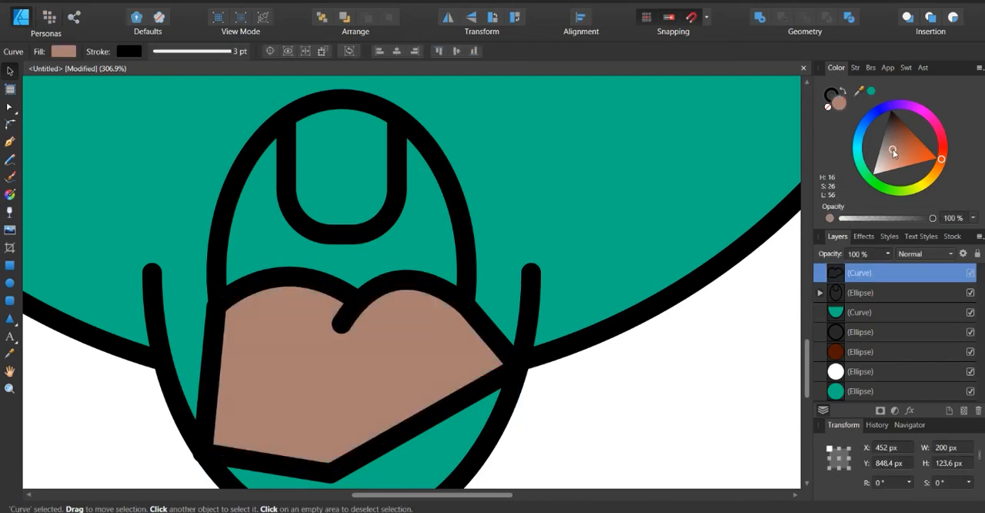
pyautogui.click(911, 154)
pyautogui.click(939, 128)
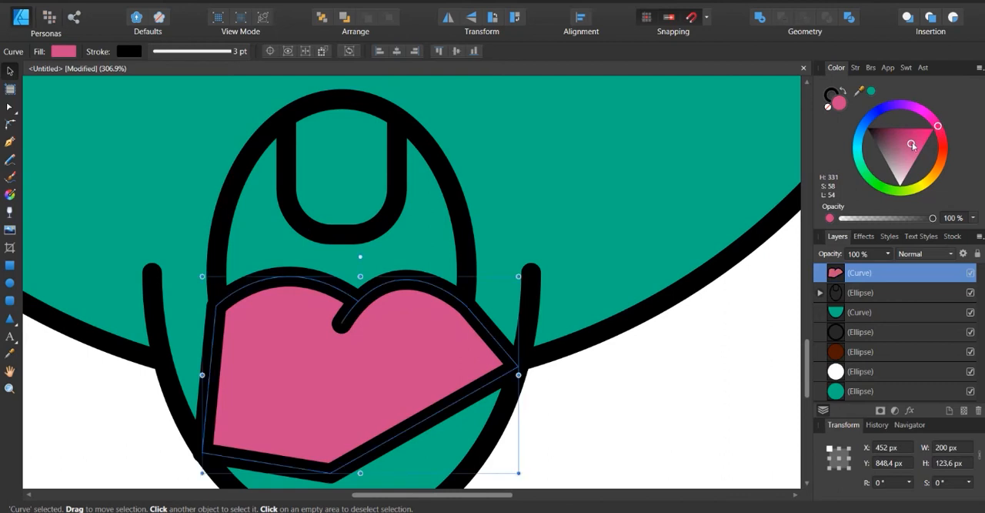
pyautogui.moveTo(916, 143); pyautogui.dragTo(918, 156)
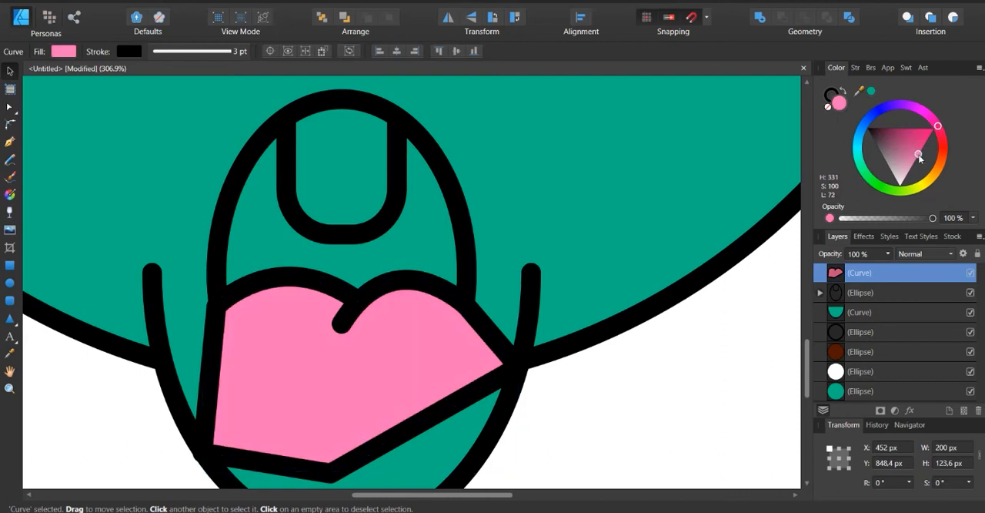
# Fill the mouth ellipse dark maroon (H 331, S 100, L 15) and the clipped rounded-rectangle tooth near-white, leaving nothing selected
pyautogui.click(361, 229)
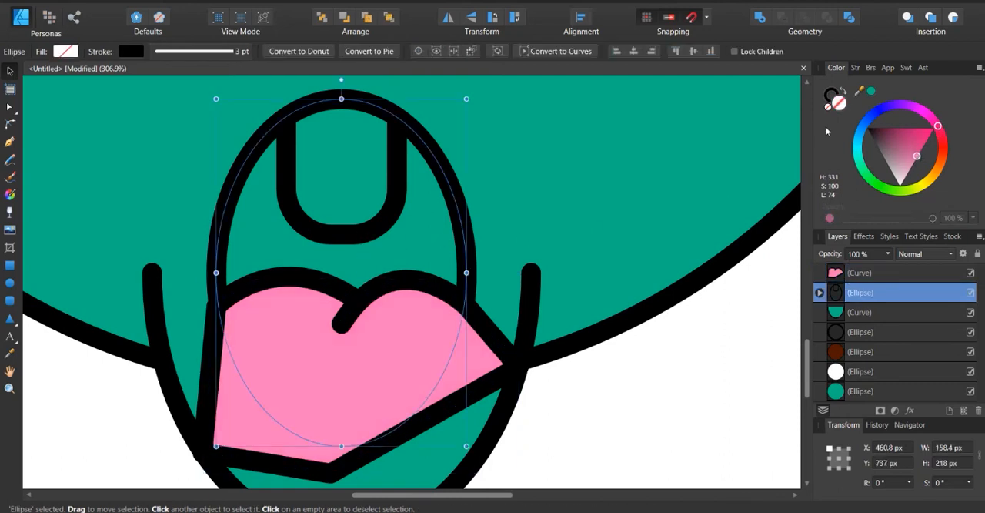
pyautogui.moveTo(918, 154); pyautogui.dragTo(887, 131)
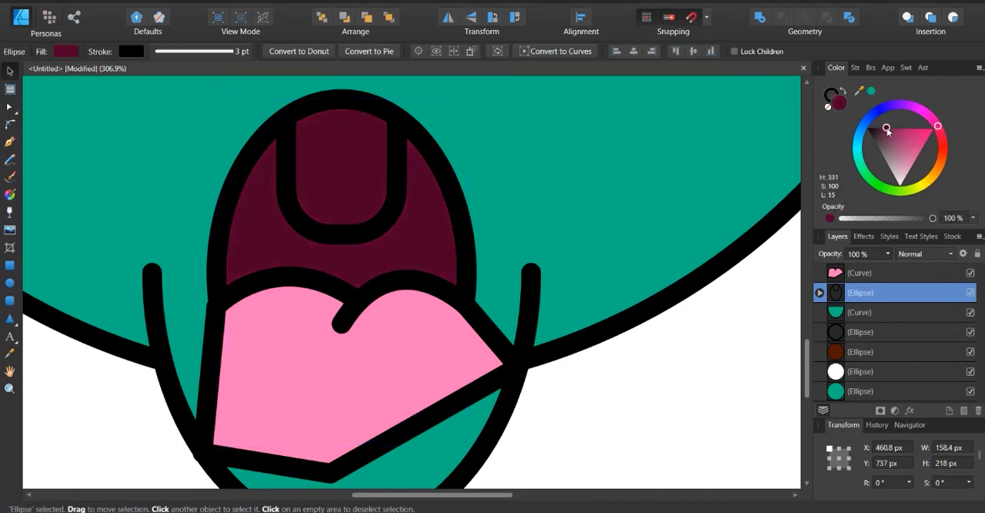
pyautogui.click(364, 230)
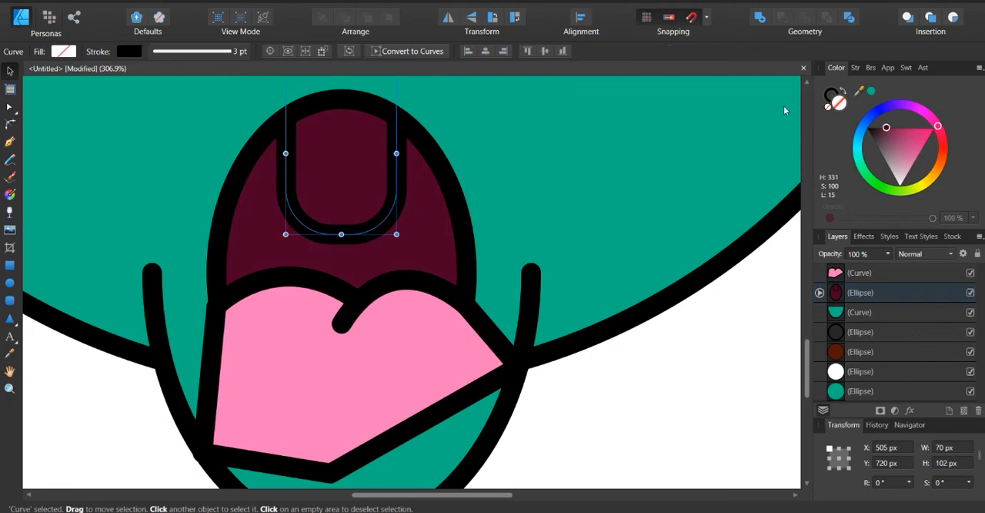
pyautogui.moveTo(899, 137); pyautogui.dragTo(900, 183)
pyautogui.click(726, 374)
# Clip the pink tongue curve inside the mouth ellipse and leave it deselected
pyautogui.scroll(-5, 457, 289)
pyautogui.click(435, 315)
pyautogui.moveTo(860, 273); pyautogui.dragTo(897, 296)
pyautogui.click(636, 372)
pyautogui.scroll(-4, 529, 329)
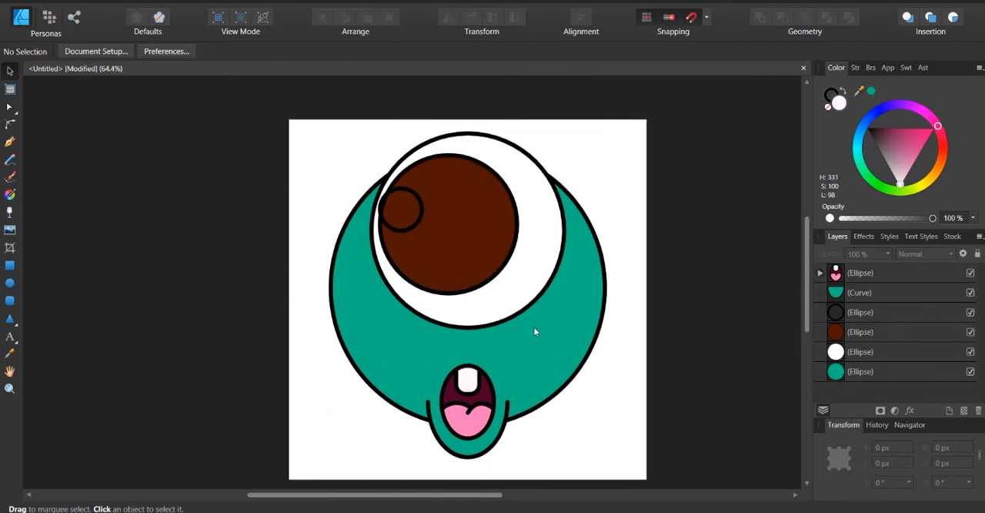
# Fill the small highlight circle on the brown iris white and remove its outline
pyautogui.click(417, 215)
pyautogui.hotkey('ctrl', 'd')
pyautogui.click(422, 217)
pyautogui.click(894, 166)
pyautogui.click(898, 184)
pyautogui.click(833, 95)
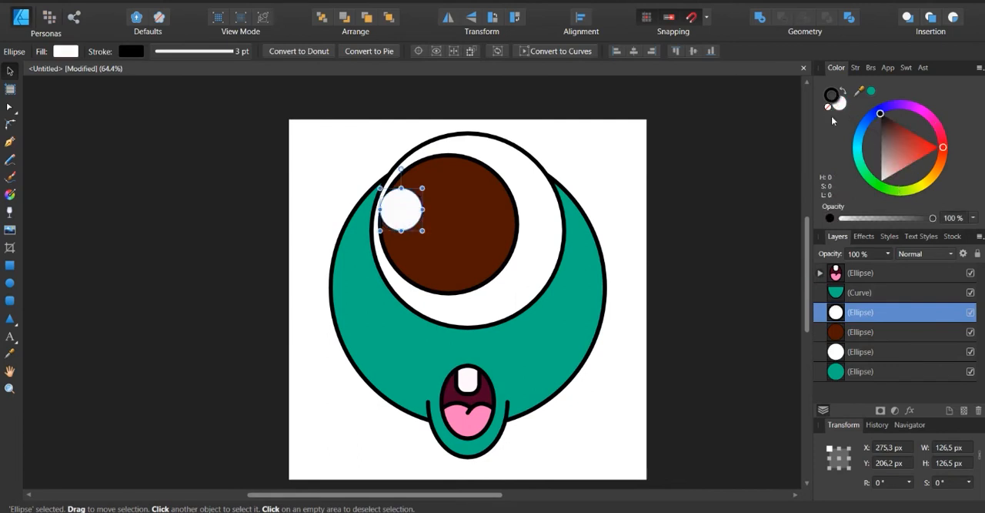
pyautogui.click(828, 107)
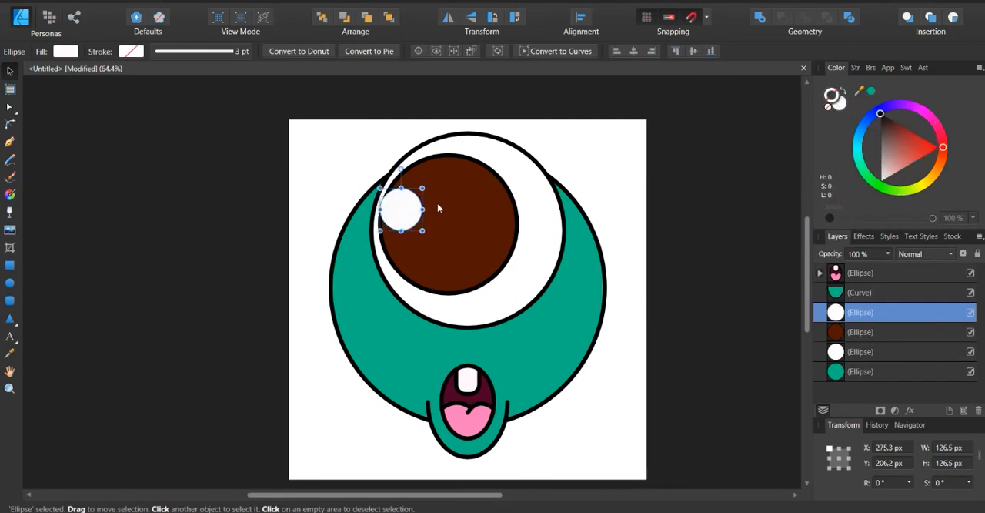
pyautogui.click(631, 219)
# Reduce the highlight circle's fill opacity to 5 % and enlarge the circle to about 177 px
pyautogui.click(401, 223)
pyautogui.click(841, 110)
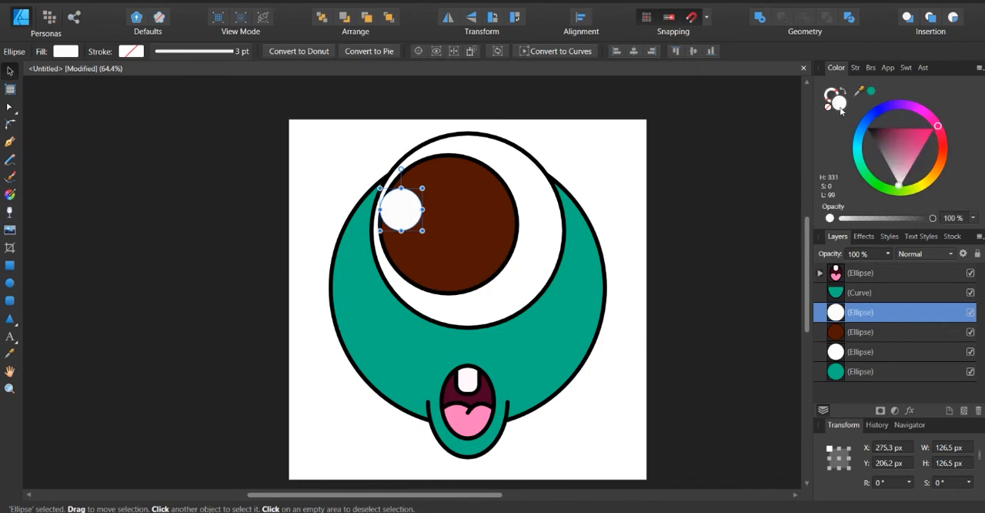
pyautogui.moveTo(929, 220); pyautogui.dragTo(850, 229)
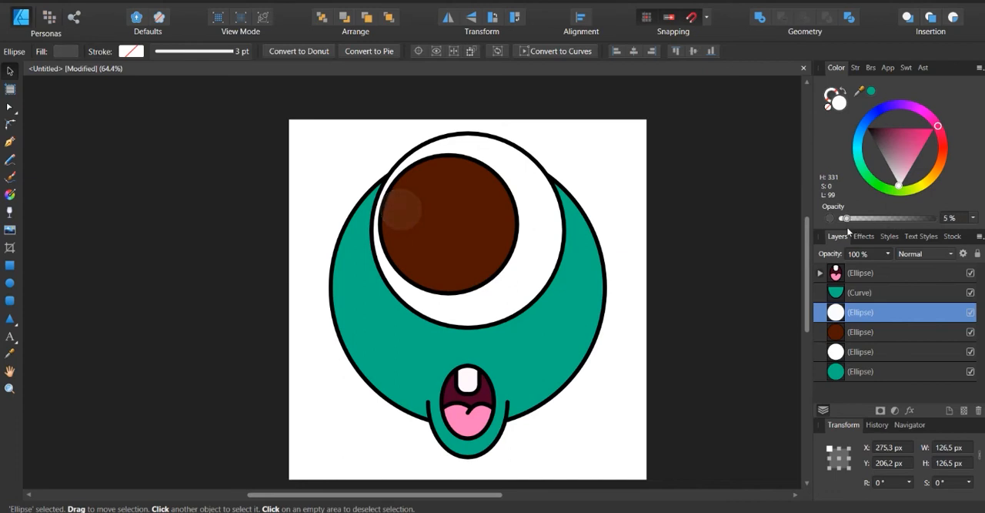
pyautogui.moveTo(849, 229); pyautogui.dragTo(850, 227)
pyautogui.click(686, 275)
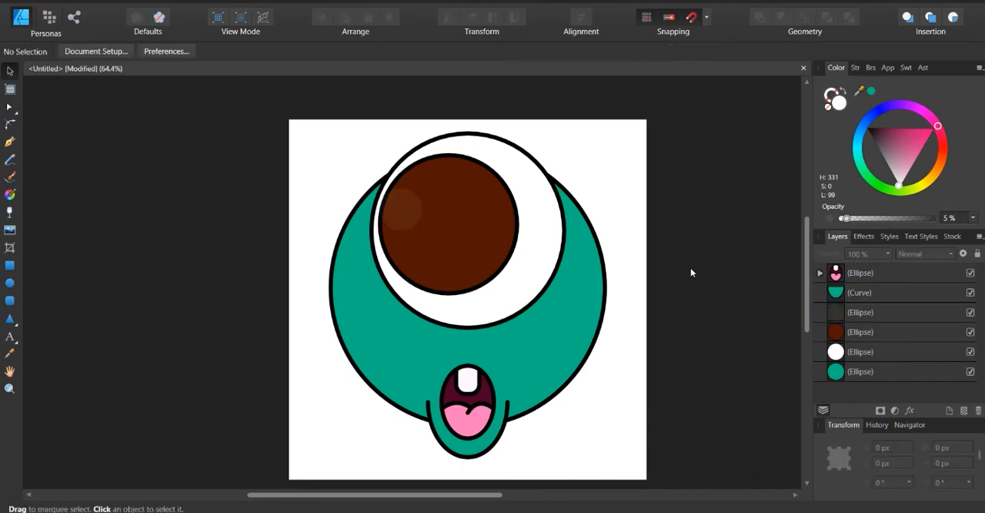
pyautogui.click(408, 213)
pyautogui.moveTo(424, 232); pyautogui.dragTo(439, 247)
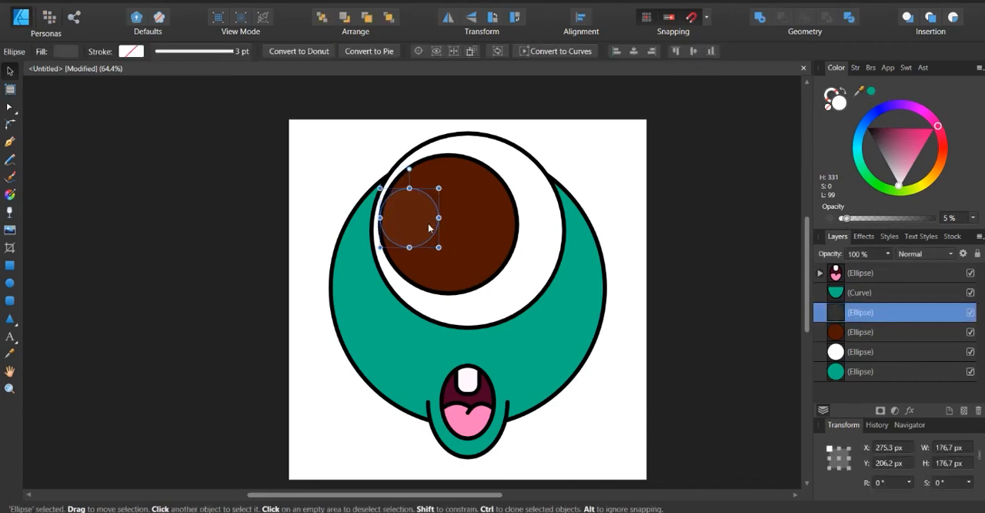
# Duplicate the green body circle, offset the copy 35 px up and left, and clip it inside the original without an outline
pyautogui.click(581, 337)
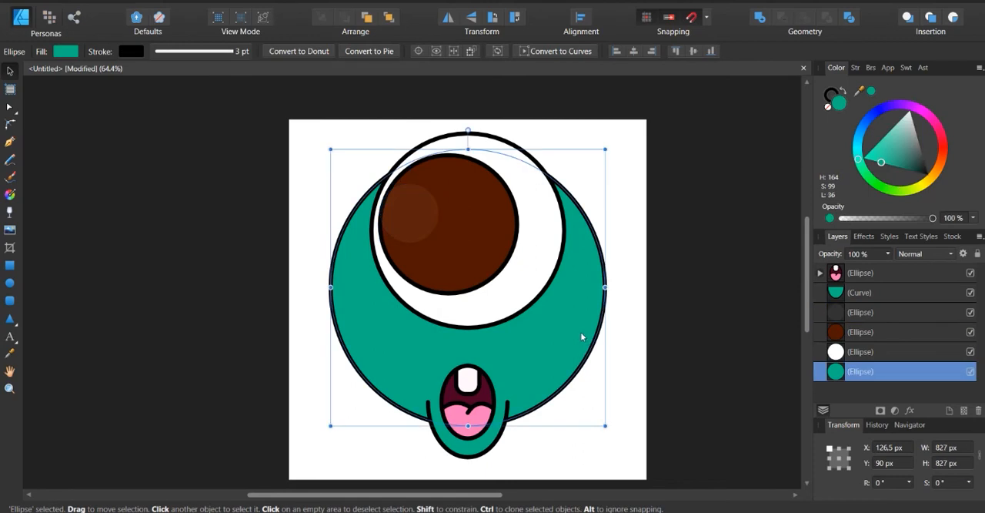
pyautogui.hotkey('ctrl', 'j')
pyautogui.moveTo(581, 336); pyautogui.dragTo(562, 321)
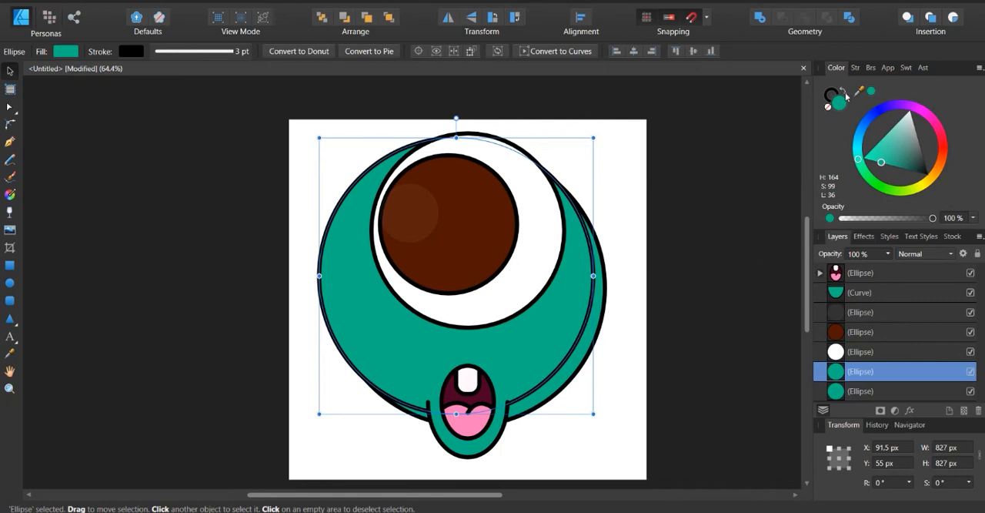
pyautogui.moveTo(887, 373); pyautogui.dragTo(868, 392)
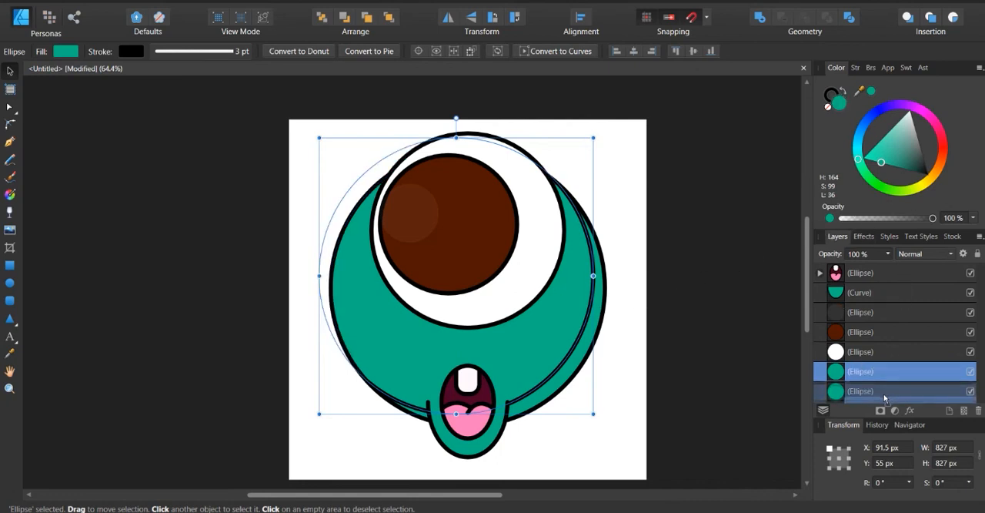
pyautogui.click(832, 94)
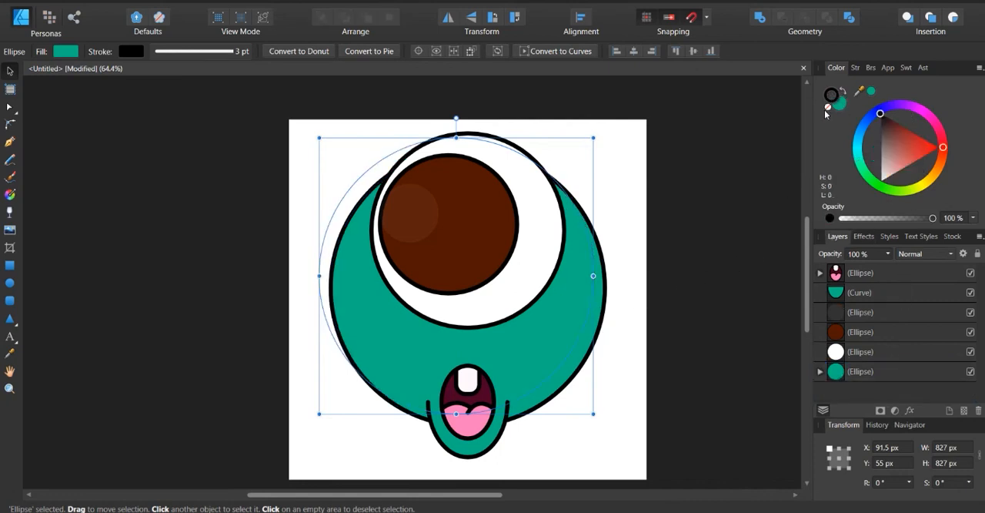
# Darken the original body circle's fill to H 164, S 85, L 32 as a shadow edge, leaving nothing selected
pyautogui.click(604, 329)
pyautogui.click(604, 329)
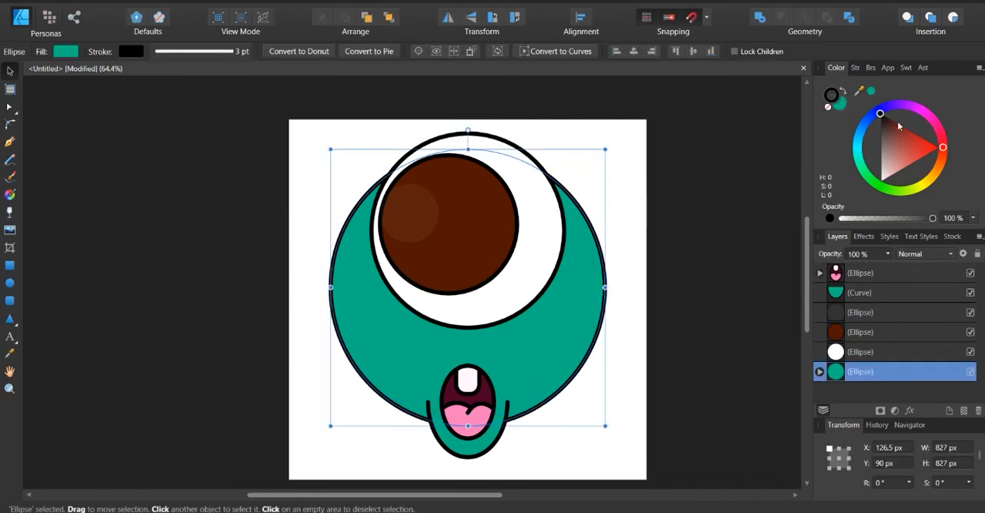
pyautogui.click(845, 107)
pyautogui.moveTo(895, 166); pyautogui.dragTo(892, 163)
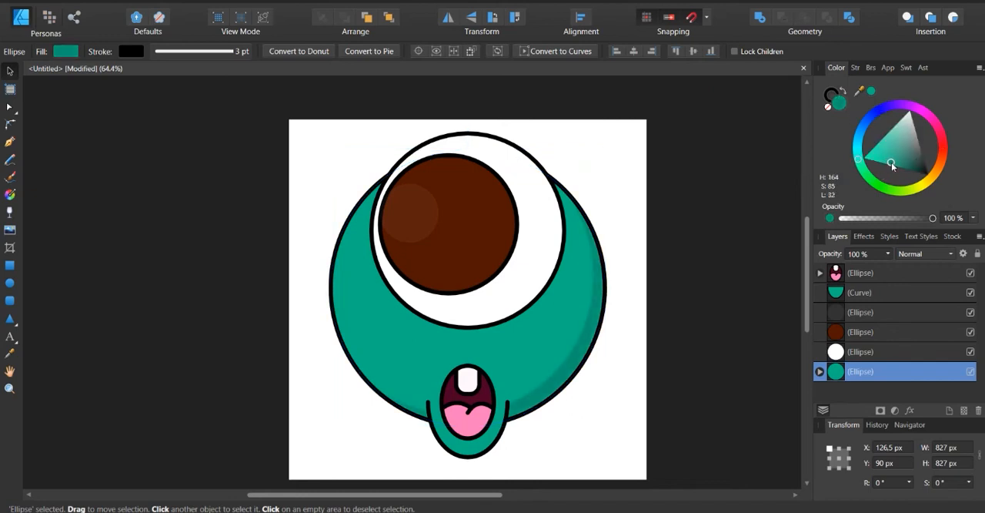
pyautogui.click(696, 364)
# Duplicate the white eye circle 35 px up and left, remove the copy's outline and clip it inside the original
pyautogui.click(539, 290)
pyautogui.moveTo(538, 289); pyautogui.dragTo(532, 274)
pyautogui.click(833, 96)
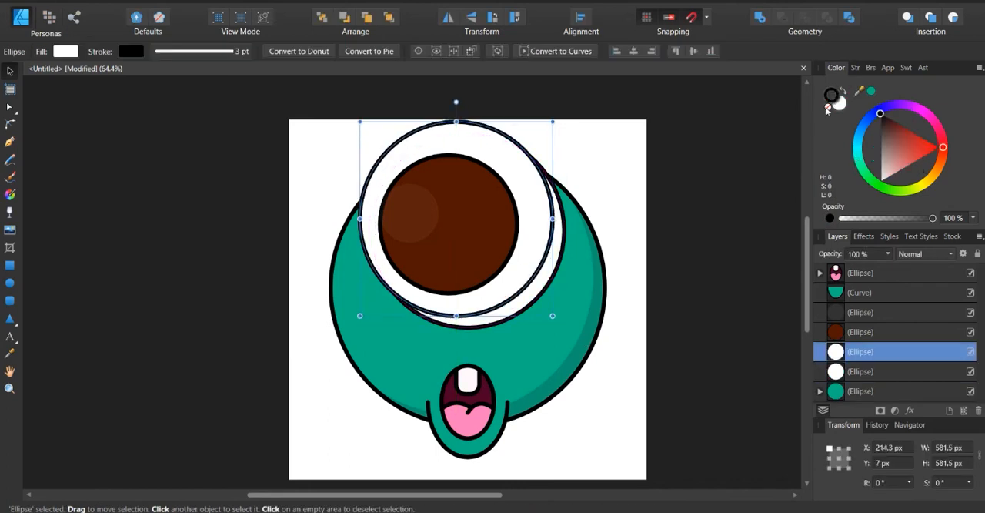
pyautogui.click(828, 106)
pyautogui.rightClick(529, 220)
pyautogui.click(893, 348)
pyautogui.moveTo(893, 348); pyautogui.dragTo(873, 383)
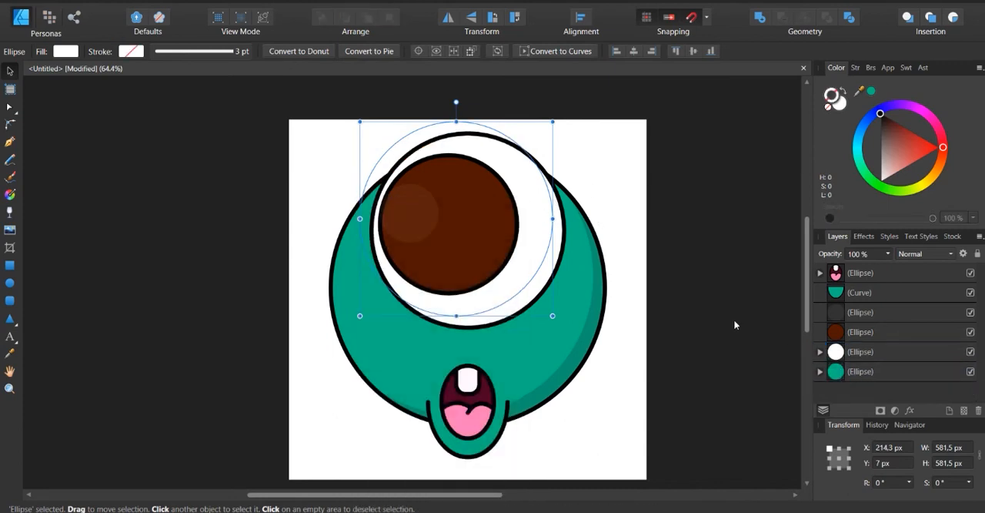
pyautogui.hotkey('ctrl', 'd')
# Fill the original eye circle light grey with lightness 89 as a shadow edge, leaving nothing selected
pyautogui.click(560, 262)
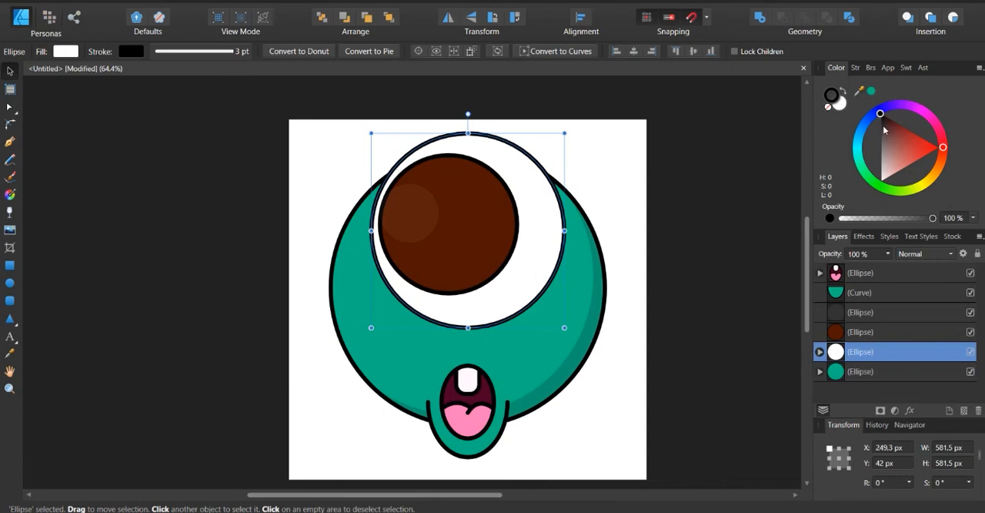
pyautogui.click(840, 104)
pyautogui.moveTo(908, 124); pyautogui.dragTo(914, 123)
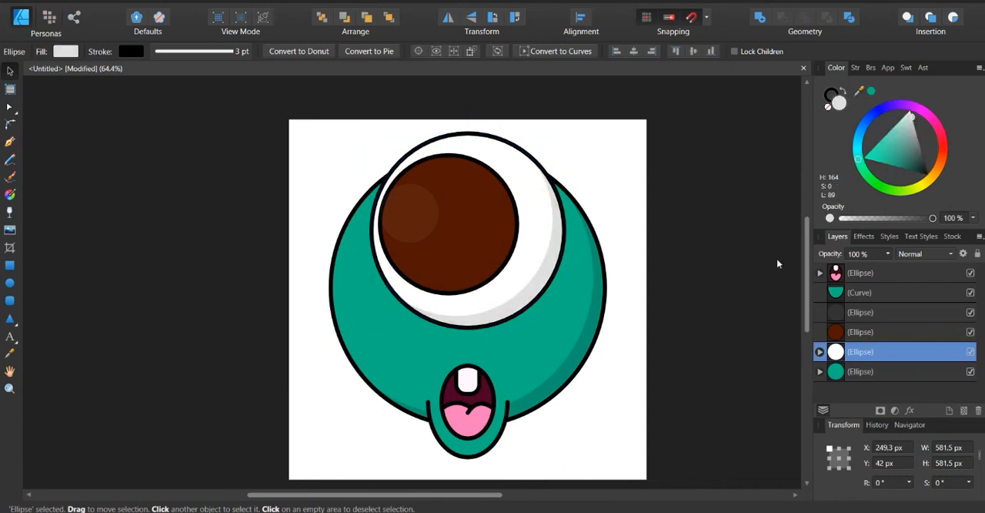
pyautogui.click(764, 274)
pyautogui.scroll(-2, 462, 443)
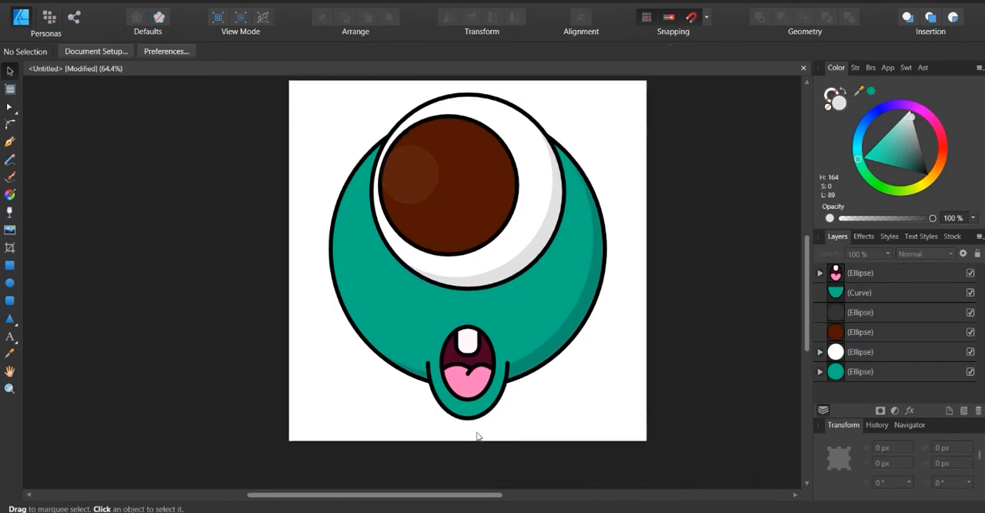
pyautogui.scroll(2, 478, 433)
# Duplicate the brown iris circle 65 px higher, clip the copy inside the original without an outline, and select the original
pyautogui.click(485, 186)
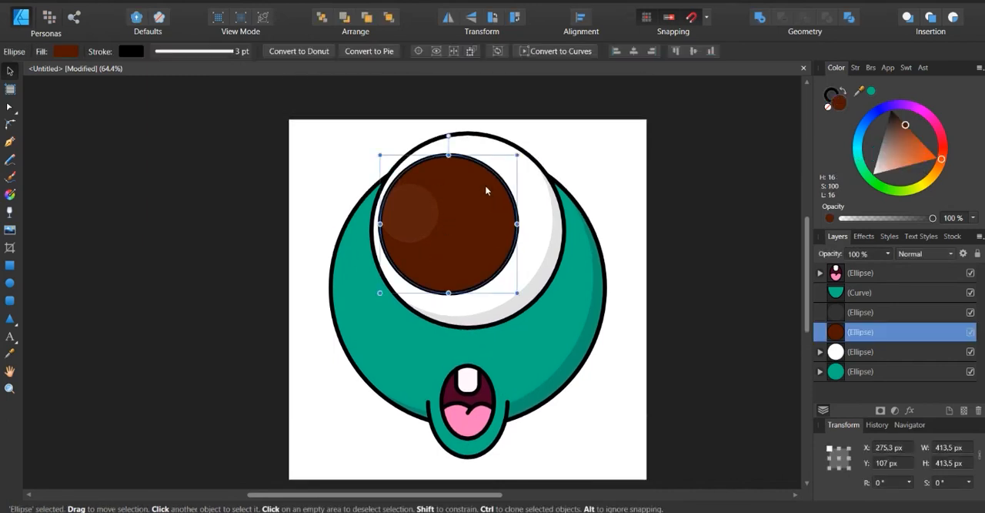
pyautogui.hotkey('ctrl', 'j')
pyautogui.moveTo(485, 217); pyautogui.dragTo(489, 197)
pyautogui.click(828, 106)
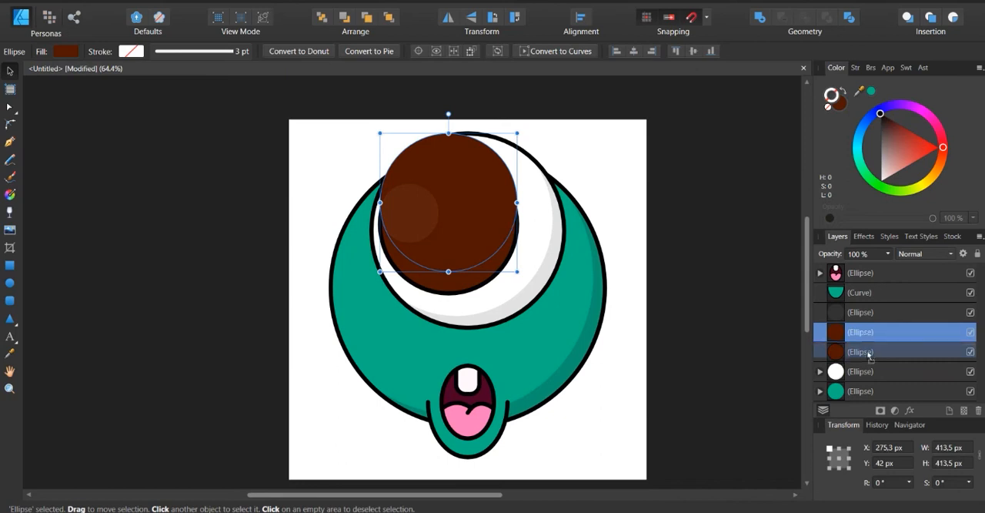
pyautogui.moveTo(869, 355); pyautogui.dragTo(869, 352)
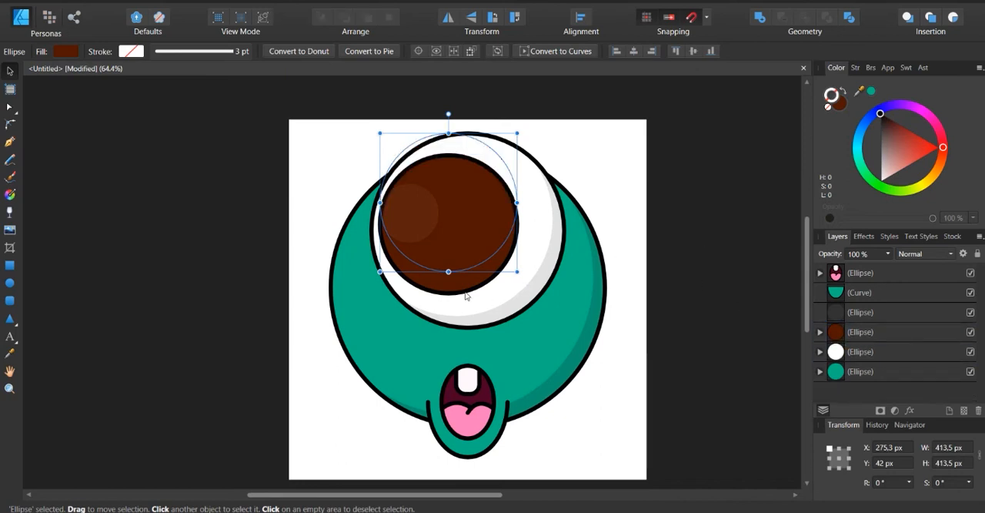
pyautogui.click(870, 332)
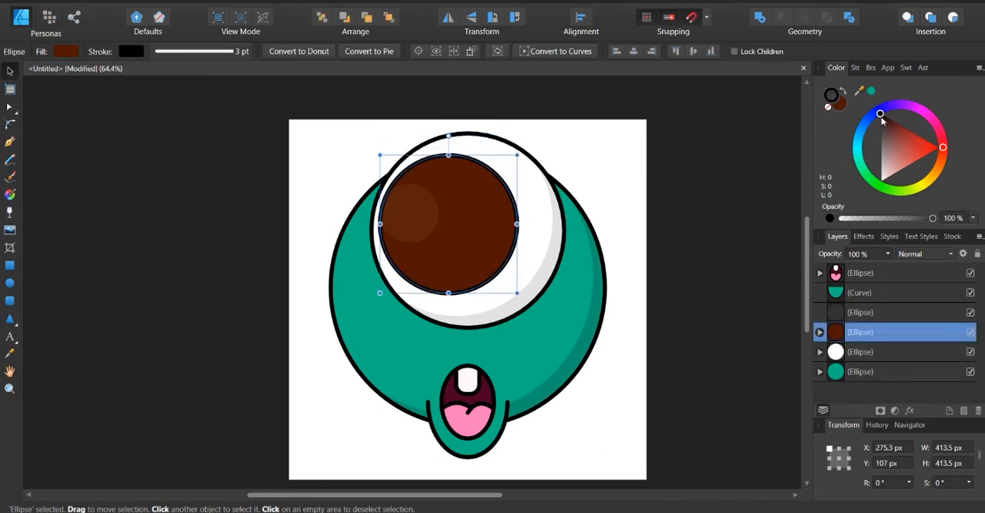
# Darken the original iris circle's fill to H 16, S 100, L 14 as a shadow edge, leaving nothing selected
pyautogui.click(838, 105)
pyautogui.moveTo(907, 128); pyautogui.dragTo(905, 124)
pyautogui.click(748, 291)
# Draw an ellipse about 89 × 65 px at the iris's lower edge and fill it brown with H 16, S 100, L 17
pyautogui.scroll(3, 460, 290)
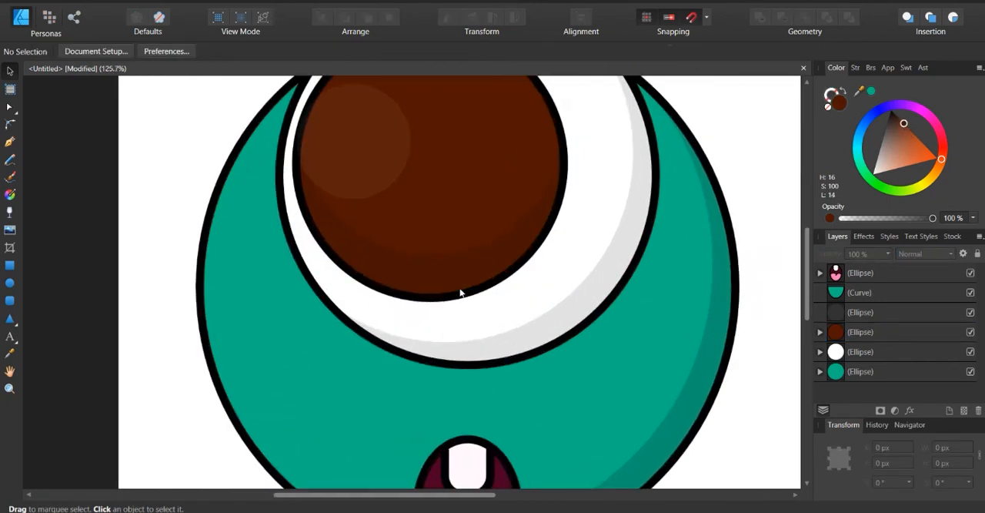
pyautogui.click(10, 282)
pyautogui.moveTo(399, 256); pyautogui.dragTo(457, 301)
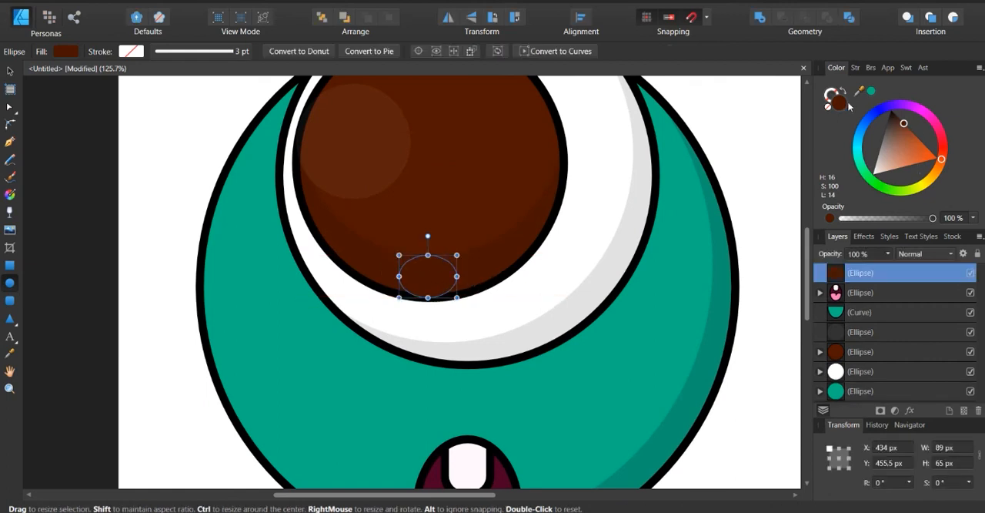
pyautogui.moveTo(905, 127); pyautogui.dragTo(910, 131)
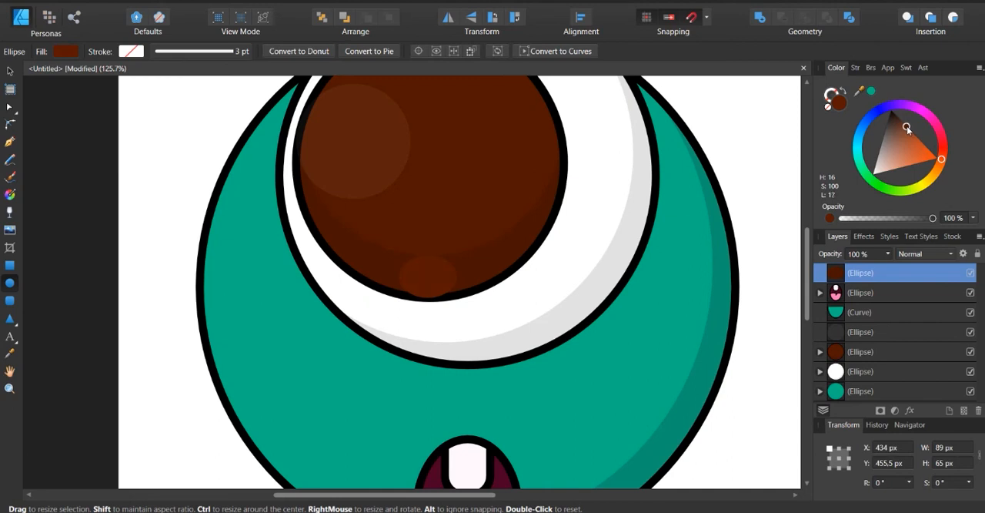
pyautogui.moveTo(908, 129); pyautogui.dragTo(909, 129)
# Clip the small brown ellipse inside the iris circle, leaving nothing selected
pyautogui.moveTo(859, 273); pyautogui.dragTo(866, 348)
pyautogui.click(10, 71)
pyautogui.click(73, 123)
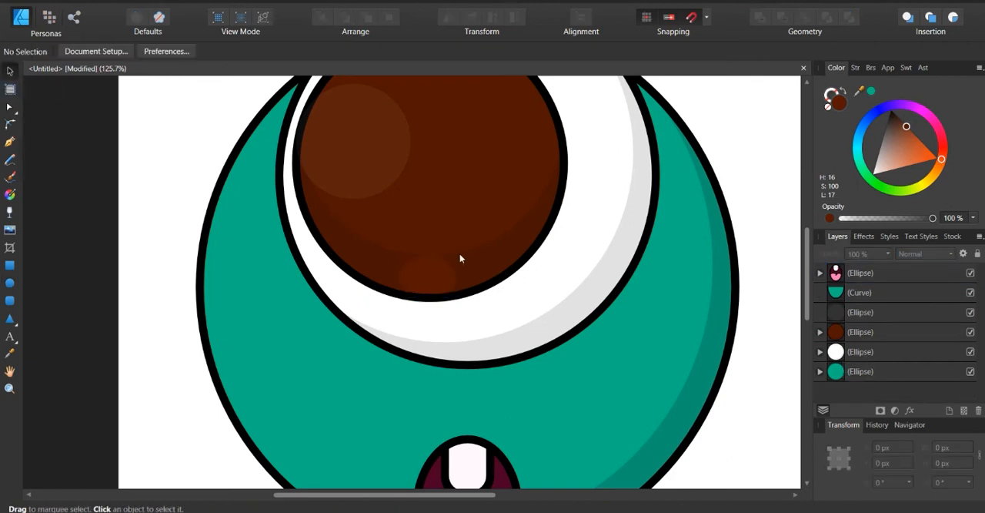
# Reduce the small brown ellipse's fill opacity to 54%, leaving nothing selected
pyautogui.scroll(-3, 478, 258)
pyautogui.scroll(1, 568, 262)
pyautogui.scroll(-1, 568, 263)
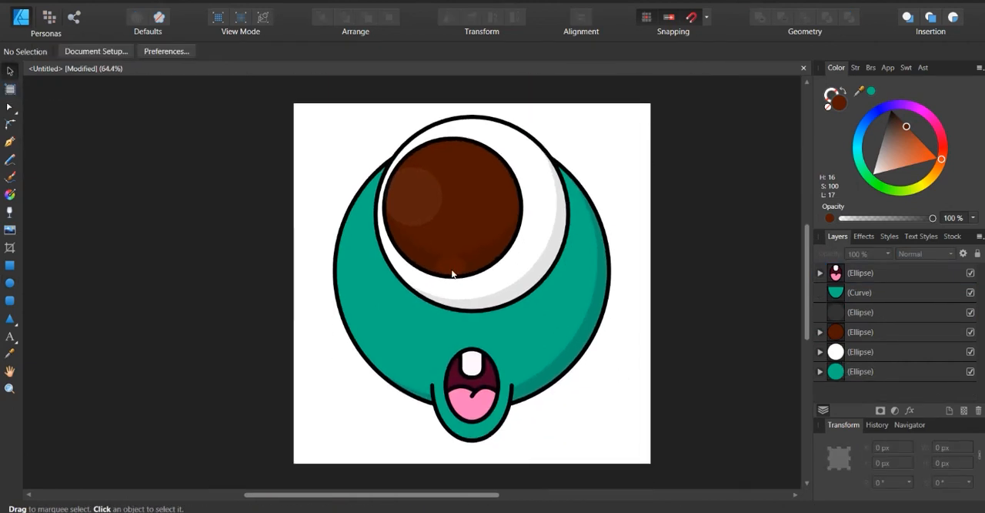
pyautogui.click(452, 269)
pyautogui.moveTo(933, 217); pyautogui.dragTo(891, 220)
pyautogui.click(664, 272)
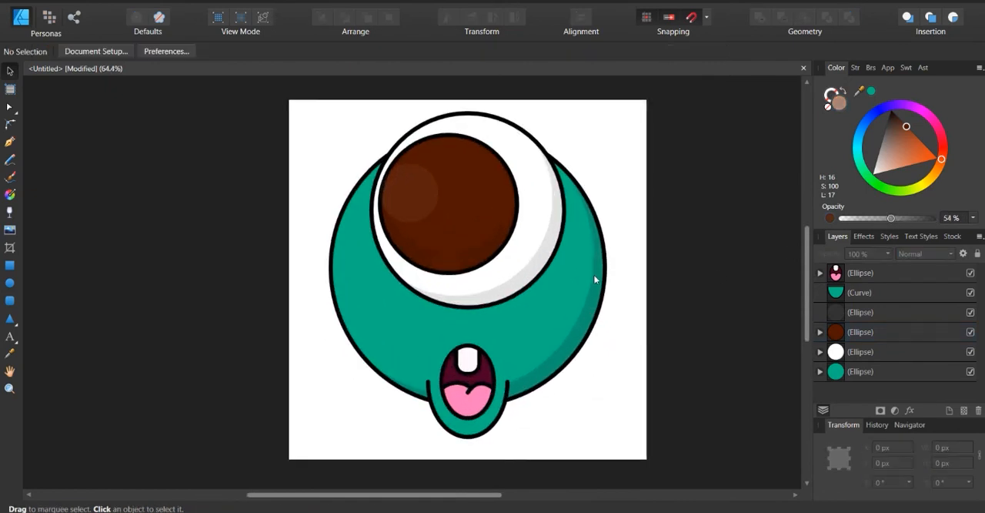
pyautogui.scroll(-1, 595, 279)
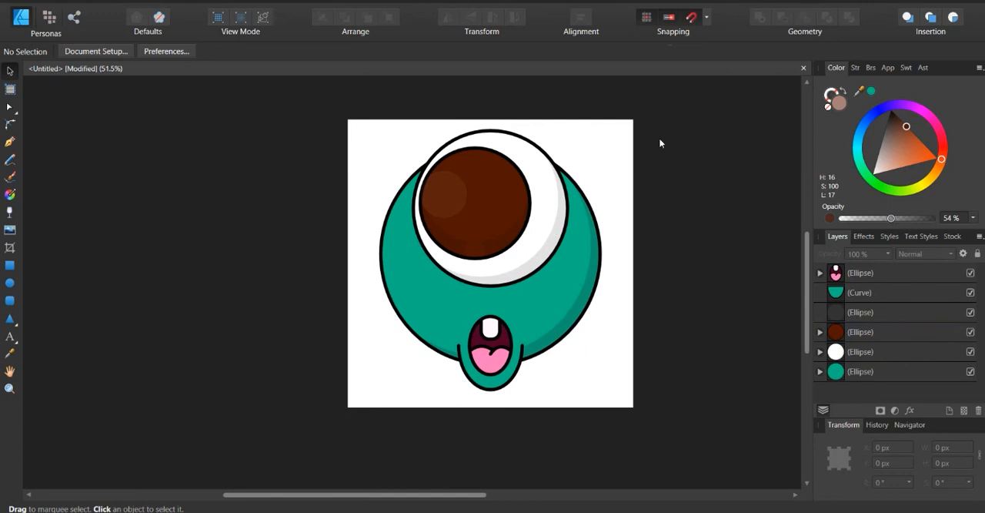
pyautogui.scroll(-1, 620, 214)
pyautogui.scroll(1, 613, 218)
pyautogui.hscroll(1, 591, 225)
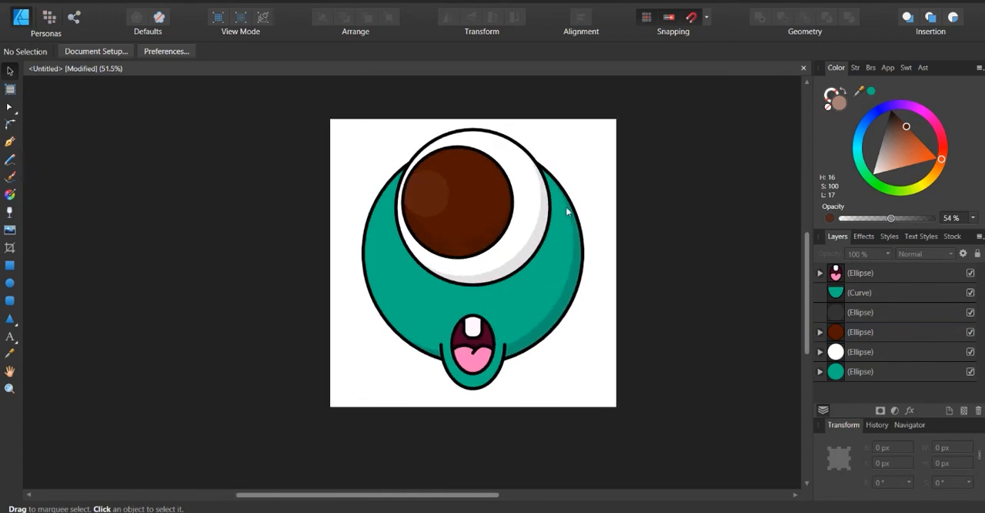
# With the tongue selected, draw a closed Pen shape across its lower part, curved along the upper edge, as a shadow
pyautogui.scroll(1, 482, 376)
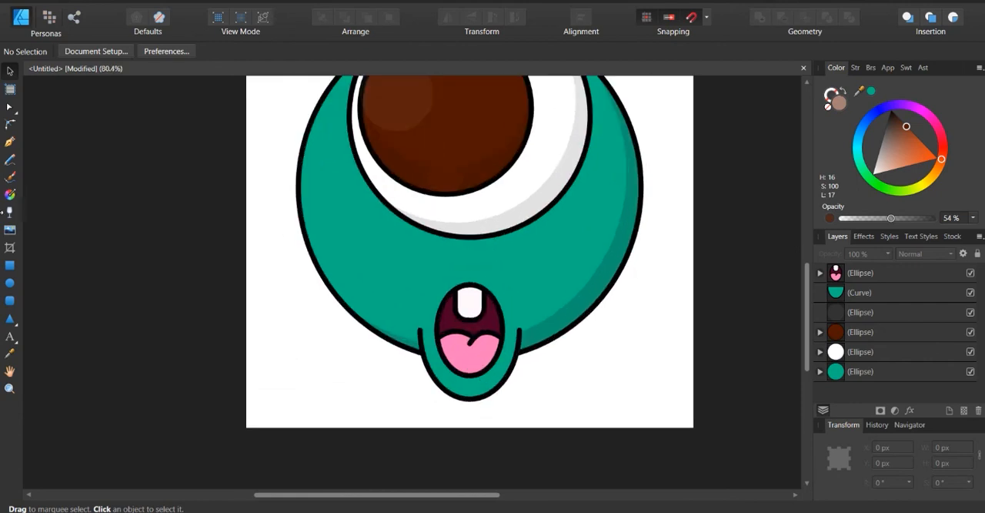
pyautogui.scroll(1, 478, 346)
pyautogui.click(479, 350)
pyautogui.click(484, 344)
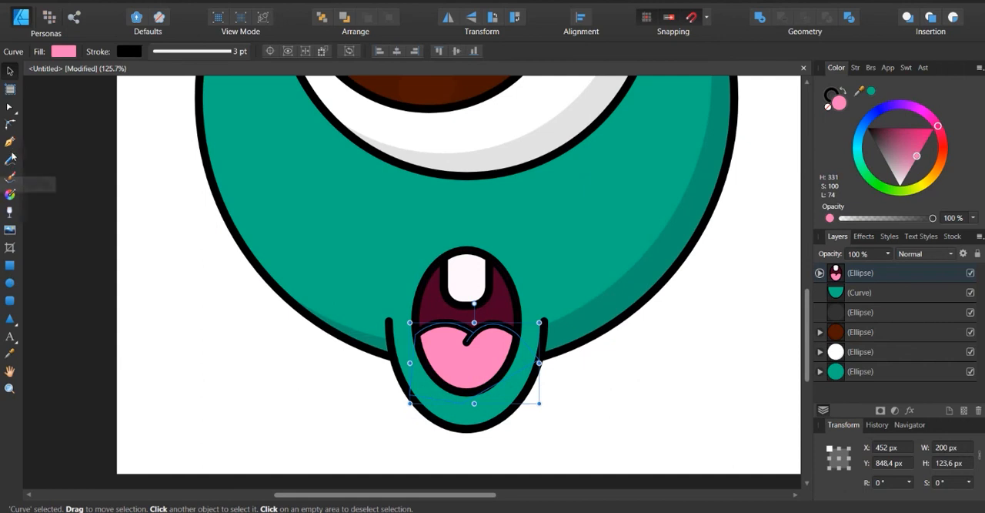
pyautogui.press('p')
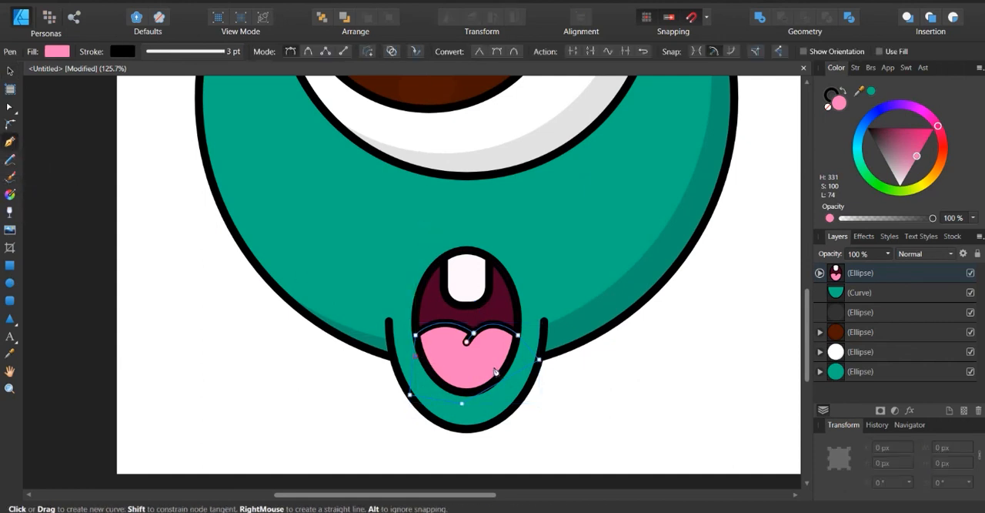
pyautogui.moveTo(508, 359); pyautogui.dragTo(565, 376)
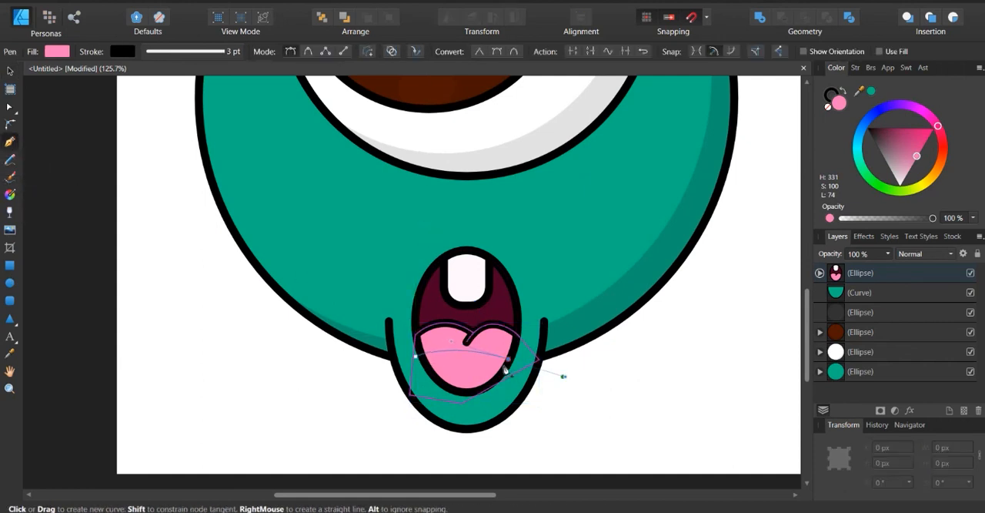
pyautogui.click(508, 359)
pyautogui.click(518, 393)
pyautogui.click(426, 403)
pyautogui.click(416, 356)
pyautogui.press('c')
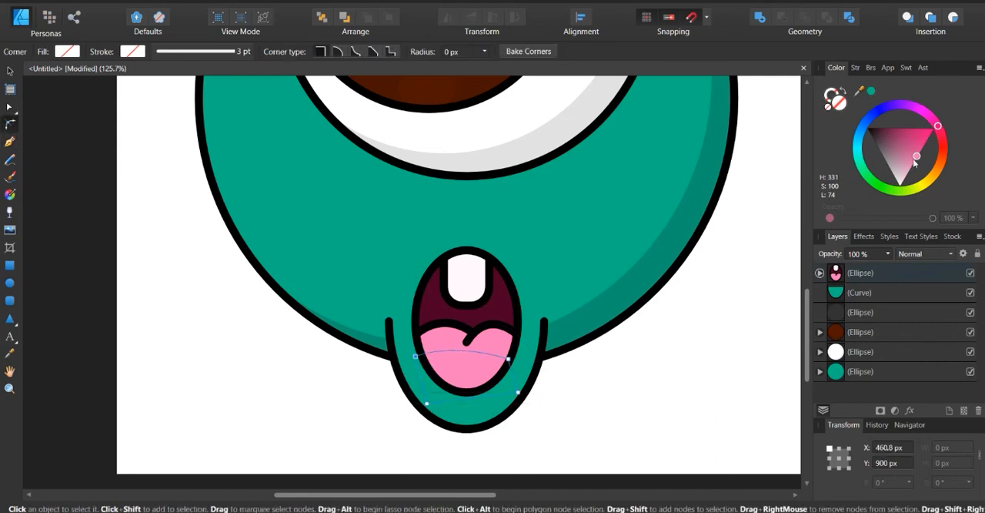
# Fill the tongue shadow shape black at 13% opacity, leaving nothing selected
pyautogui.moveTo(906, 164); pyautogui.dragTo(866, 127)
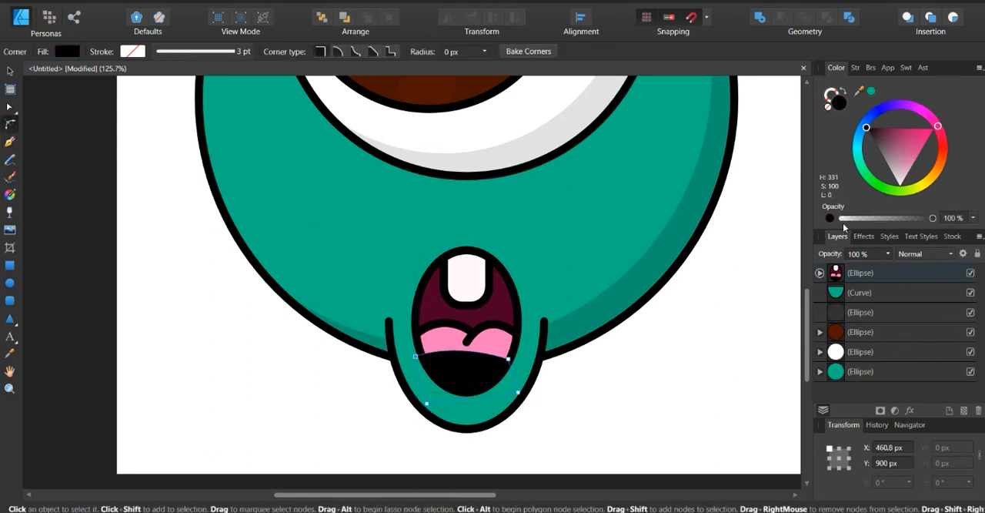
pyautogui.moveTo(927, 218); pyautogui.dragTo(853, 219)
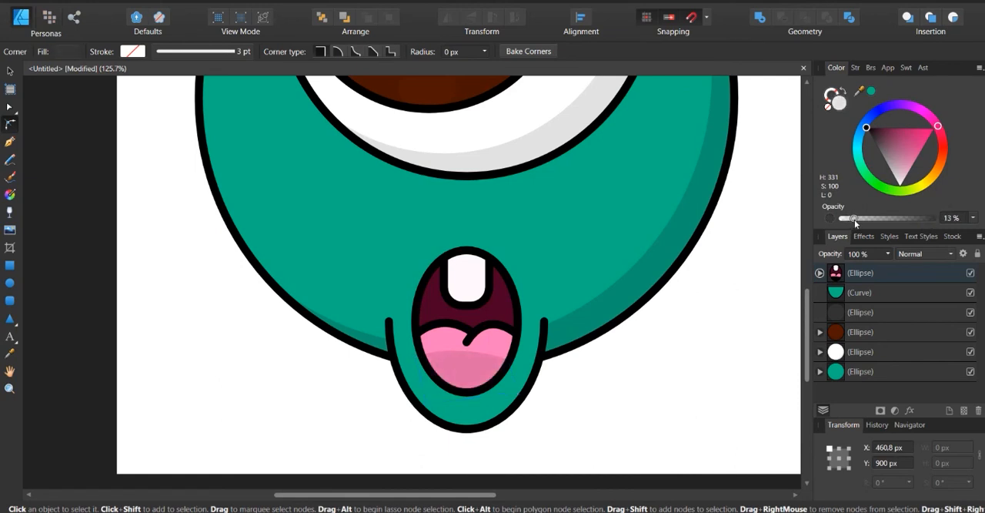
pyautogui.rightClick(473, 371)
pyautogui.press('Escape')
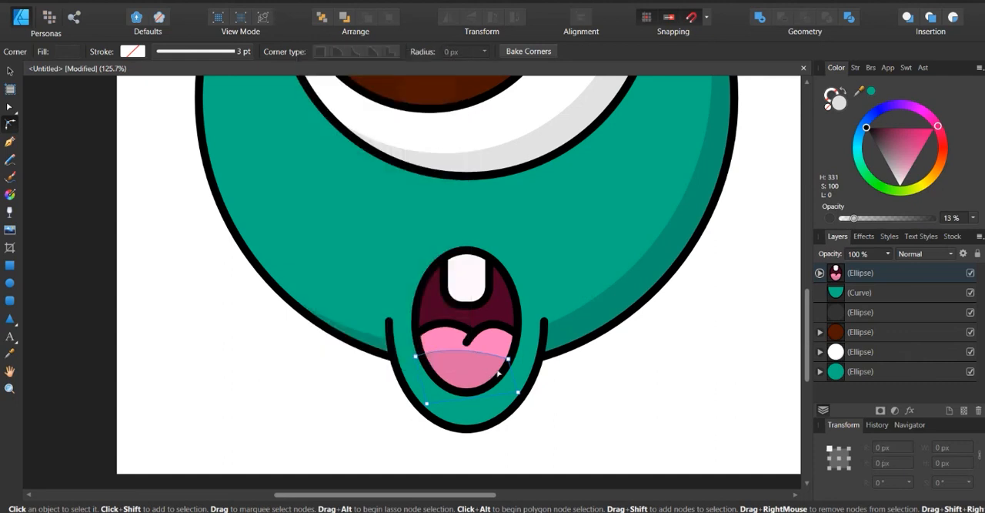
pyautogui.click(627, 381)
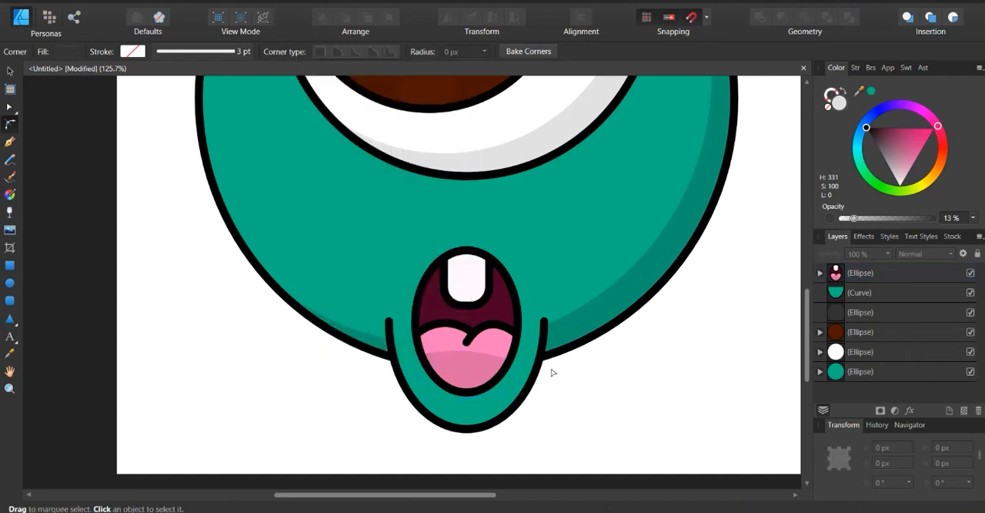
# Move the faint highlight circle on the iris down to the iris's mid-height at its left edge, leaving nothing selected
pyautogui.scroll(-3, 557, 365)
pyautogui.scroll(1, 556, 363)
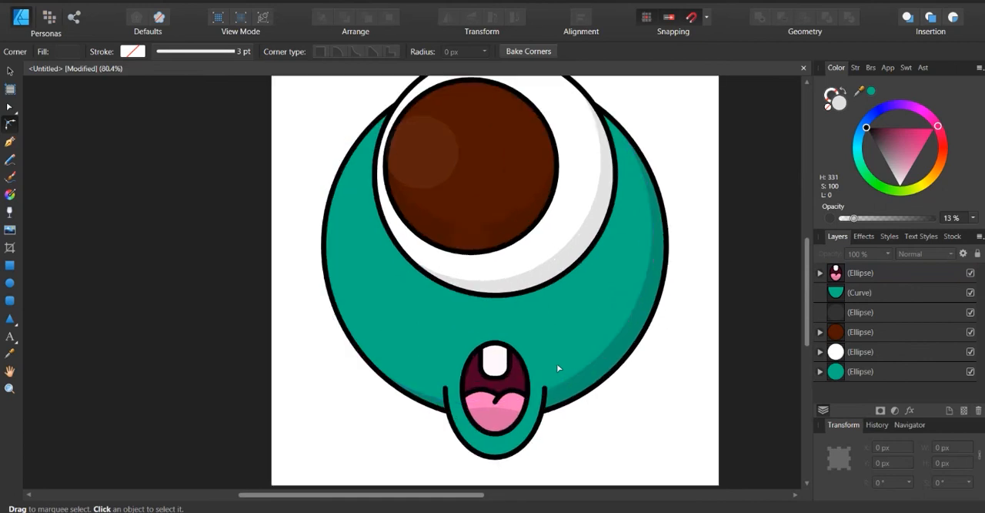
pyautogui.scroll(-1, 557, 363)
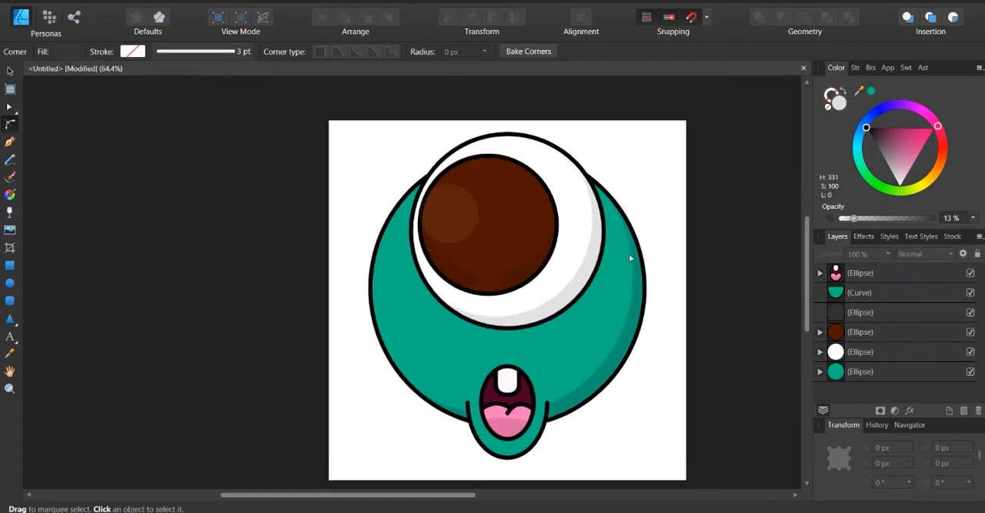
pyautogui.scroll(-1, 630, 256)
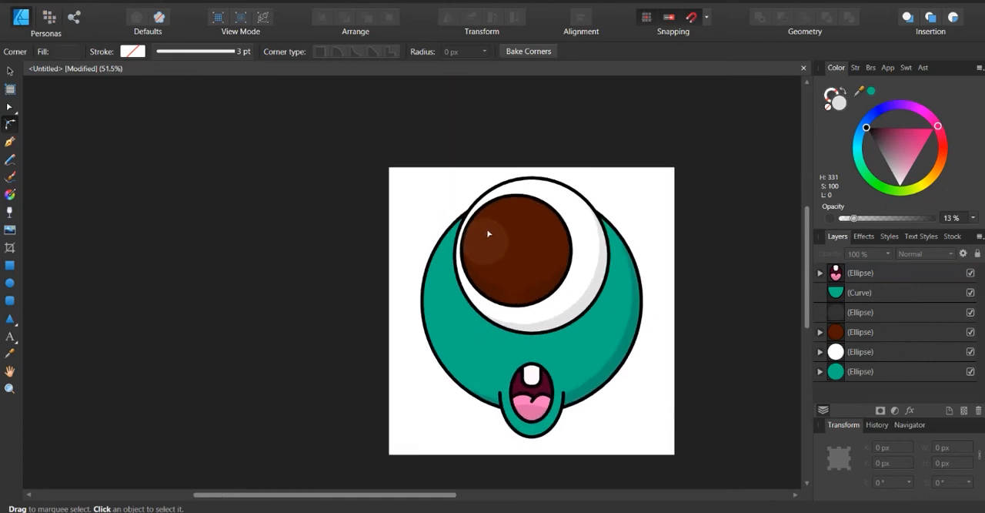
pyautogui.click(482, 248)
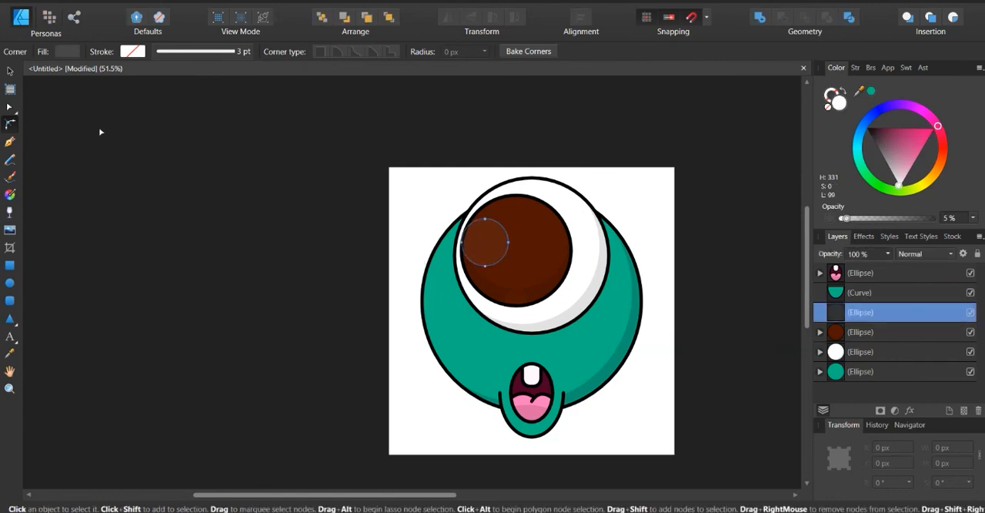
pyautogui.click(10, 70)
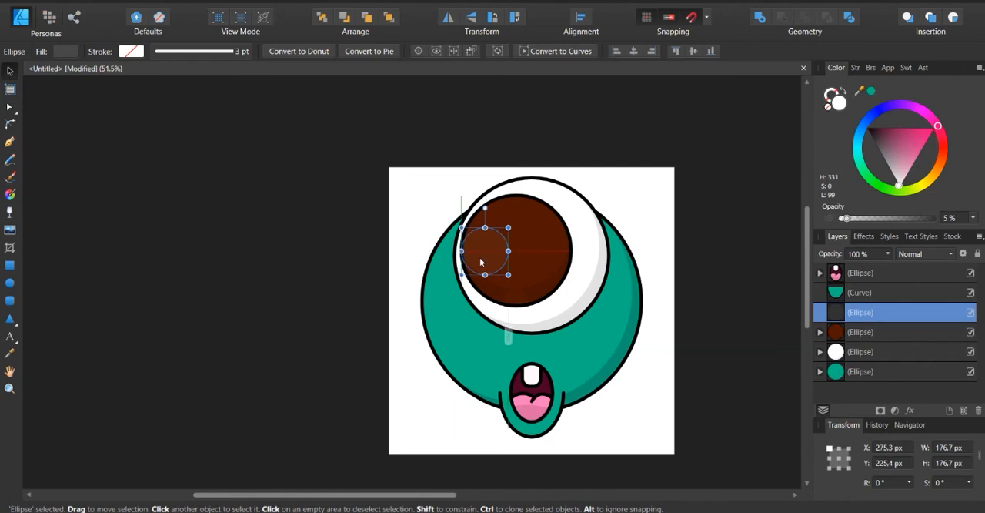
pyautogui.click(308, 317)
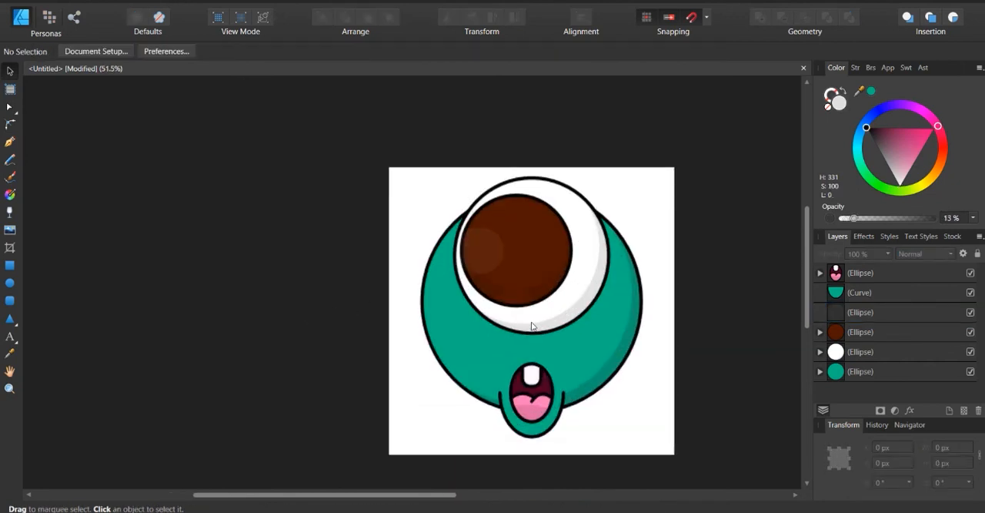
# Draw a 1080 × 1080 px rectangle covering the page and fill it purple with H 288, S 94, L 18 at 100% opacity
pyautogui.hscroll(2, 528, 324)
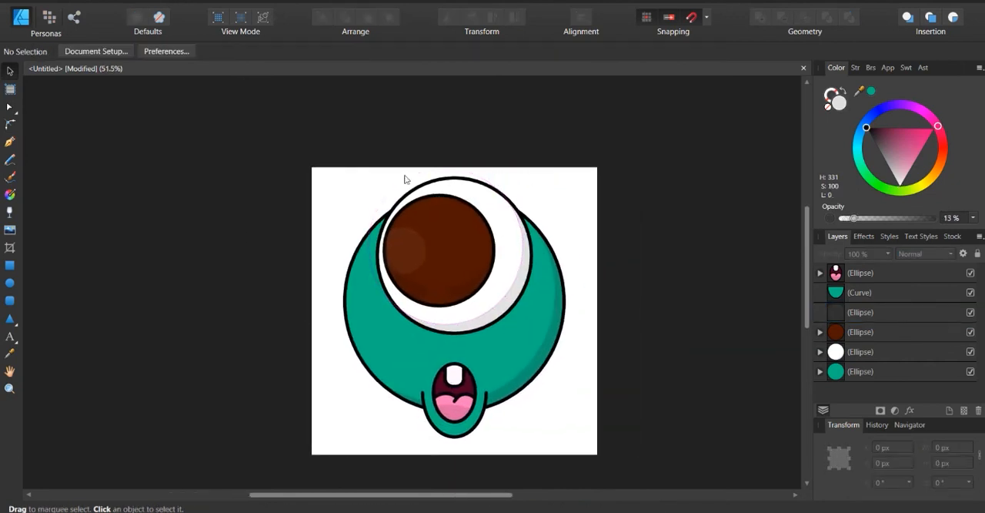
pyautogui.click(10, 265)
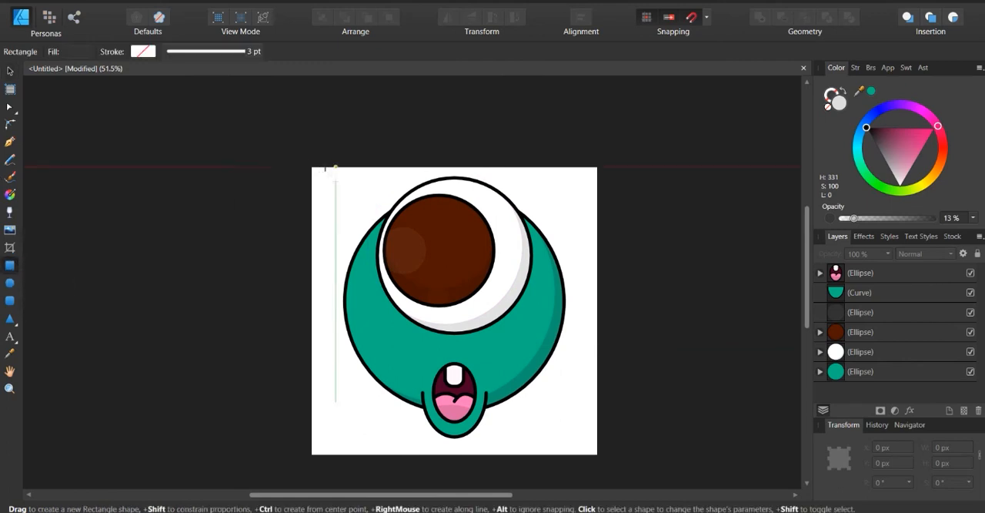
pyautogui.moveTo(311, 167); pyautogui.dragTo(600, 445)
pyautogui.moveTo(934, 123); pyautogui.dragTo(918, 112)
pyautogui.moveTo(854, 219); pyautogui.dragTo(969, 212)
pyautogui.moveTo(917, 108); pyautogui.dragTo(882, 144)
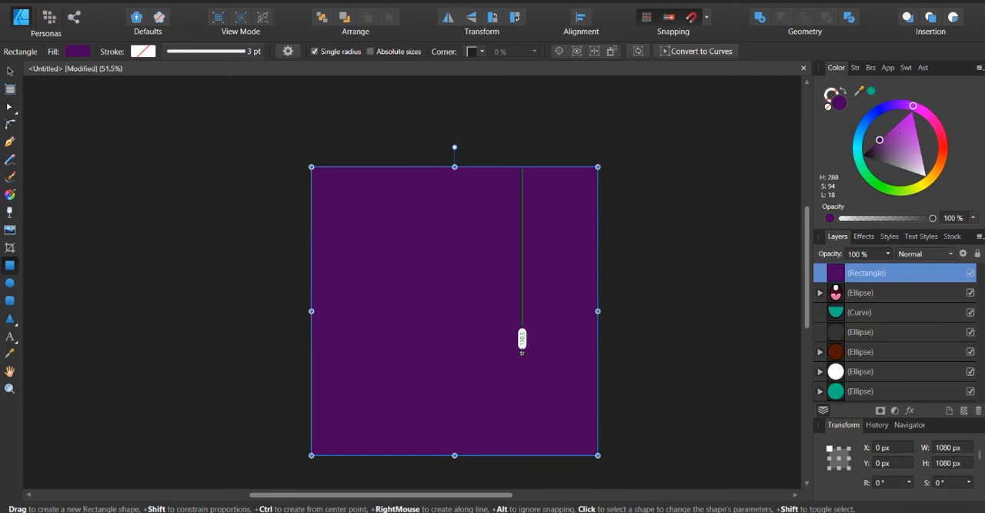
# Send the purple rectangle behind the whole character and darken its fill to H 288, S 86, L 16
pyautogui.hotkey('ctrl', '[')
pyautogui.hotkey('ctrl', '[')
pyautogui.hotkey('ctrl', '[')
pyautogui.hotkey('ctrl', '[')
pyautogui.hotkey('ctrl', '[')
pyautogui.hotkey('ctrl', '[')
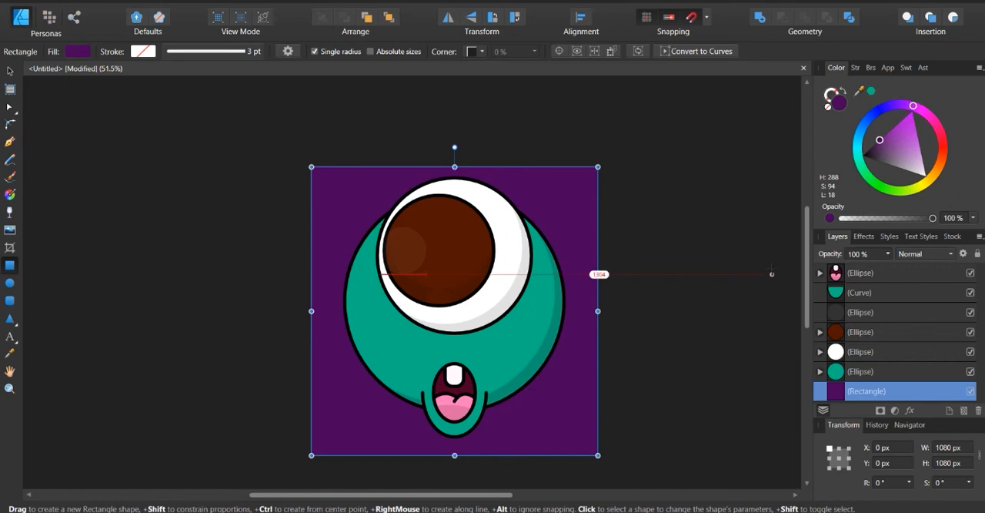
pyautogui.click(10, 70)
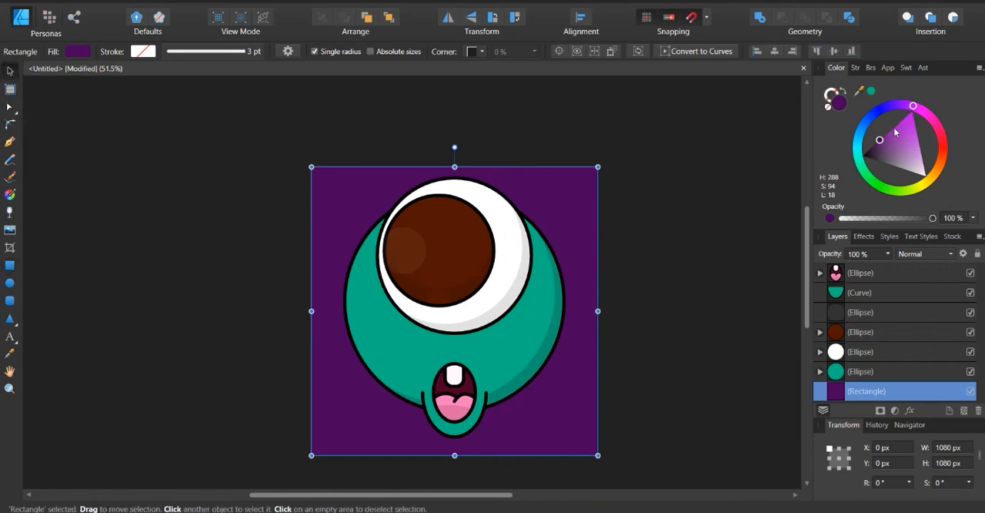
pyautogui.moveTo(882, 141); pyautogui.dragTo(876, 144)
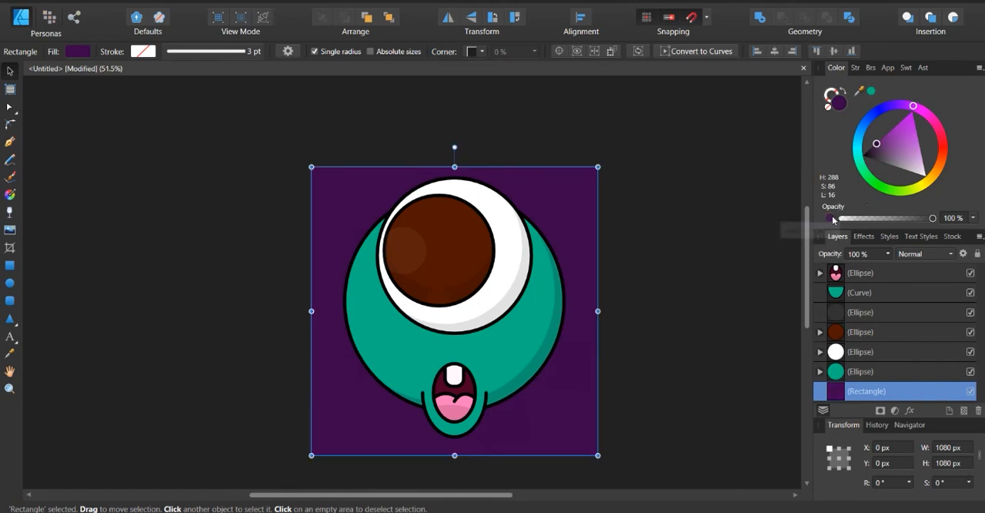
# Add 26% noise to the purple background's fill, leaving nothing selected
pyautogui.click(832, 216)
pyautogui.scroll(5, 616, 416)
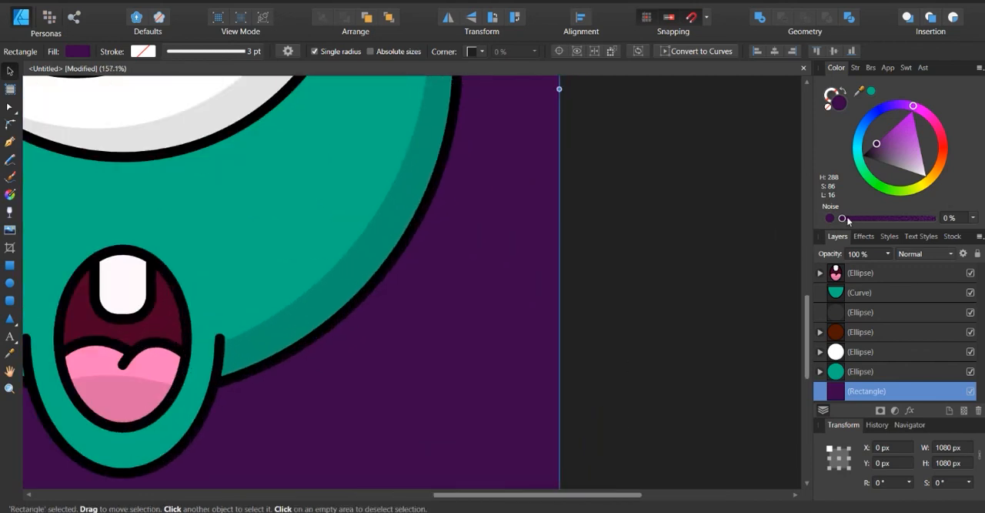
pyautogui.moveTo(844, 219); pyautogui.dragTo(886, 217)
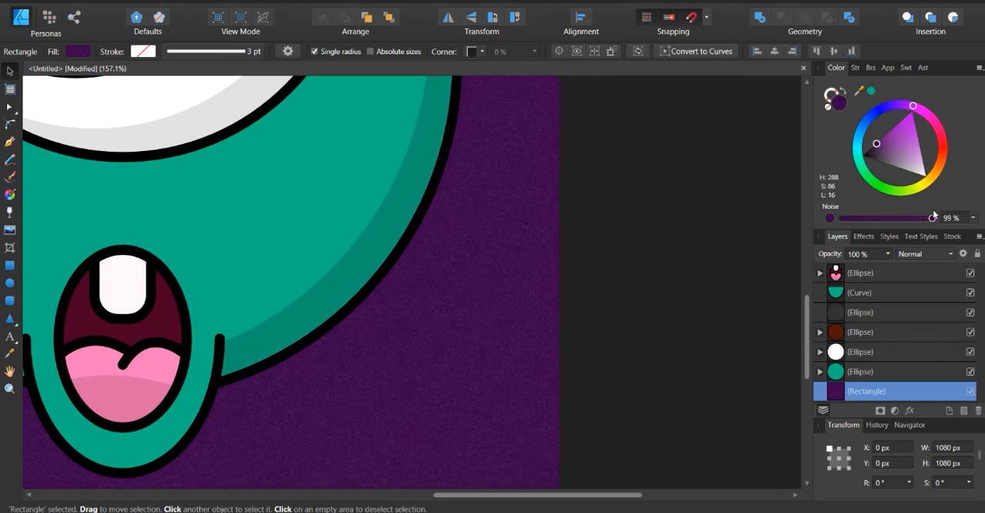
pyautogui.moveTo(934, 212); pyautogui.dragTo(860, 223)
pyautogui.scroll(-5, 667, 302)
pyautogui.scroll(4, 668, 303)
pyautogui.click(929, 216)
pyautogui.moveTo(928, 215); pyautogui.dragTo(866, 220)
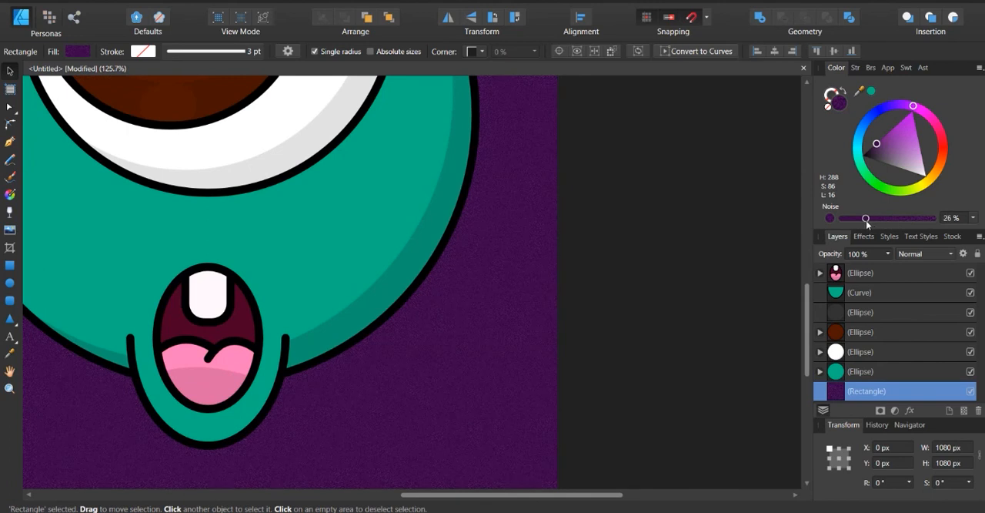
pyautogui.click(559, 309)
# Give the large green body circle an outer shadow with a radius of about 12.2 px
pyautogui.scroll(-3, 549, 312)
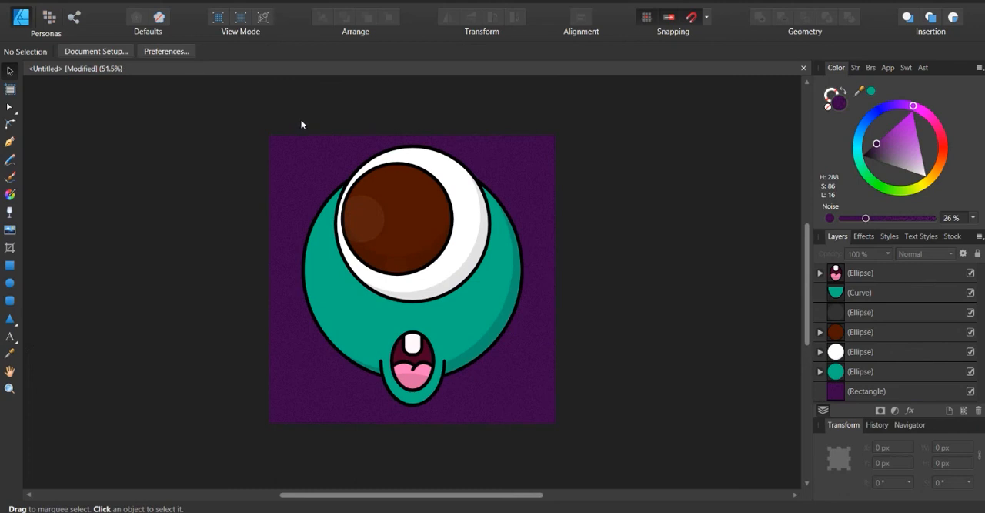
pyautogui.moveTo(301, 124); pyautogui.dragTo(536, 378)
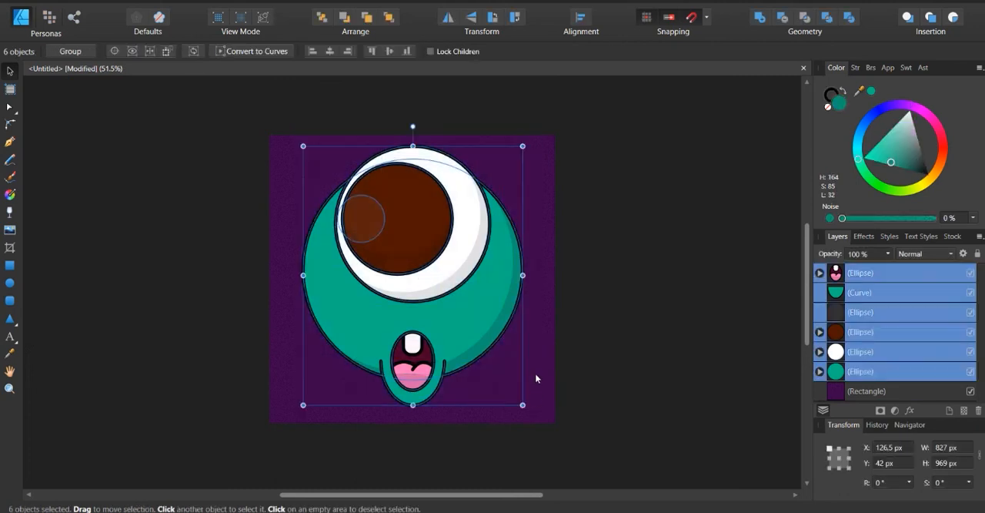
pyautogui.hotkey('ctrl', 'd')
pyautogui.click(458, 322)
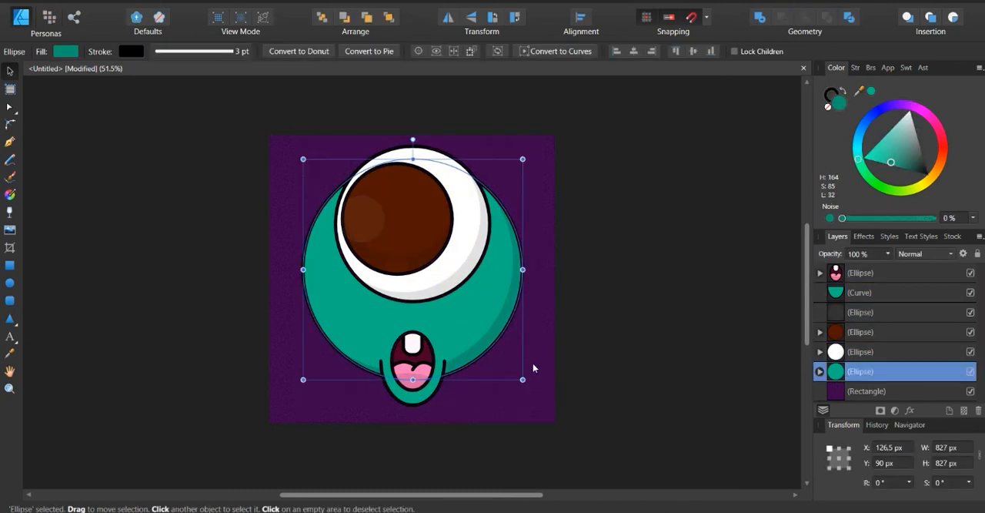
pyautogui.click(910, 411)
pyautogui.click(332, 107)
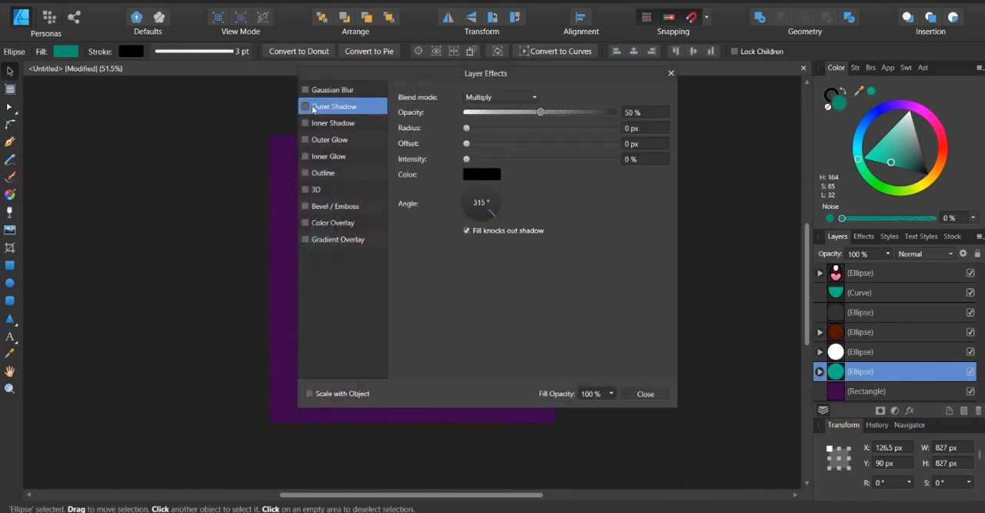
pyautogui.moveTo(491, 76); pyautogui.dragTo(128, 94)
pyautogui.moveTo(104, 146); pyautogui.dragTo(171, 145)
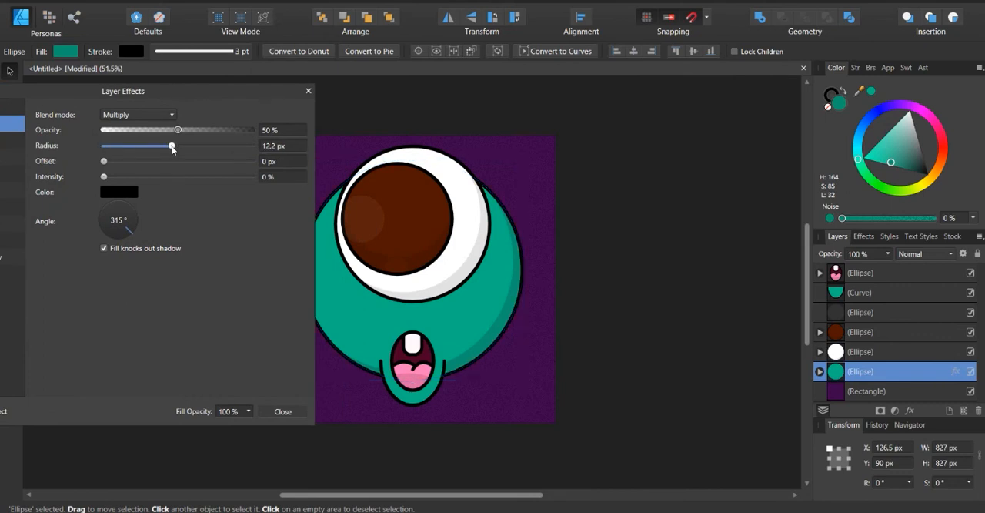
# Increase the body shadow's offset and opacity and raise its intensity slightly, leaving nothing selected
pyautogui.moveTo(104, 161); pyautogui.dragTo(218, 145)
pyautogui.moveTo(104, 176)
pyautogui.mouseDown()
pyautogui.moveTo(160, 176)
pyautogui.moveTo(116, 177)
pyautogui.mouseUp()
pyautogui.moveTo(178, 132); pyautogui.dragTo(229, 146)
pyautogui.click(308, 90)
pyautogui.click(476, 108)
# Set the purple background rectangle's fill noise to 16%, leaving nothing selected
pyautogui.scroll(1, 499, 250)
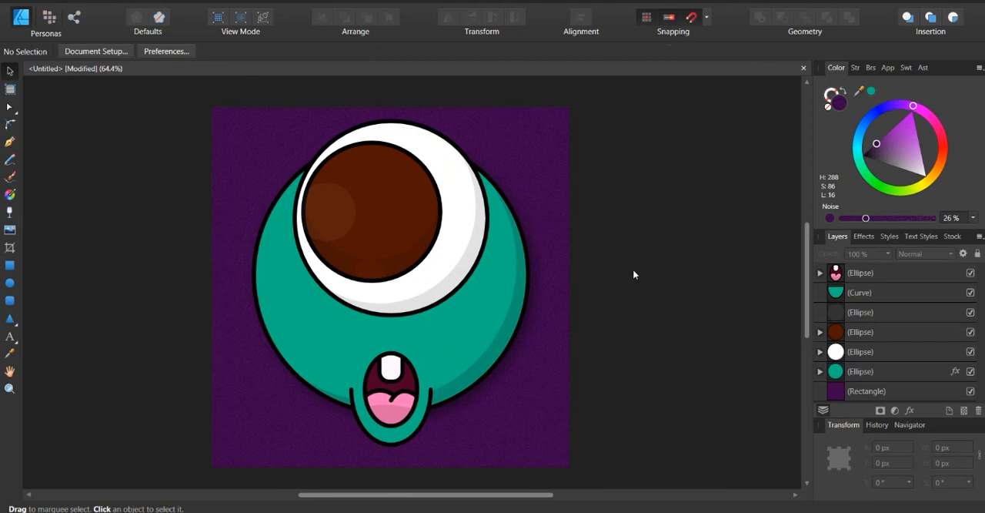
pyautogui.scroll(-1, 482, 251)
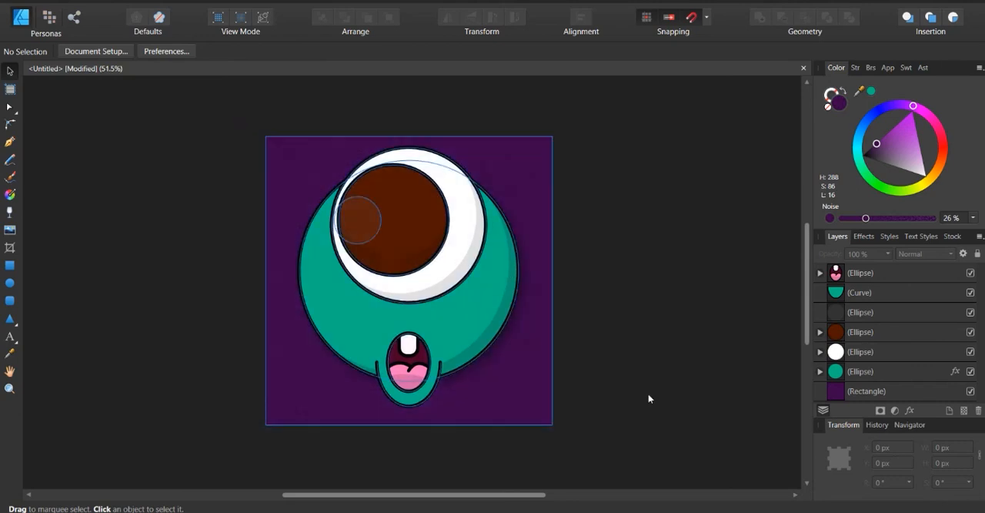
pyautogui.scroll(1, 511, 369)
pyautogui.scroll(1, 503, 356)
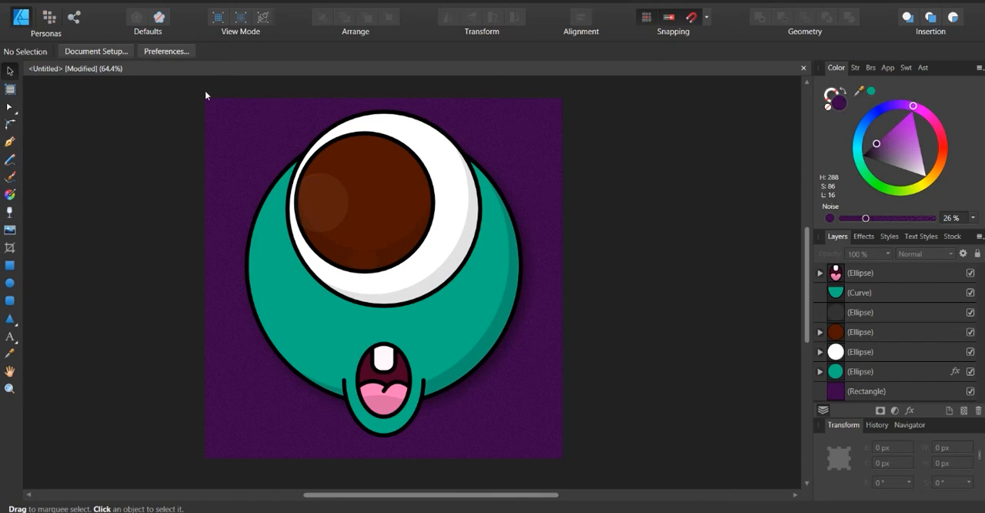
pyautogui.click(537, 160)
pyautogui.moveTo(866, 218); pyautogui.dragTo(857, 218)
pyautogui.click(736, 187)
pyautogui.moveTo(182, 97); pyautogui.dragTo(175, 257)
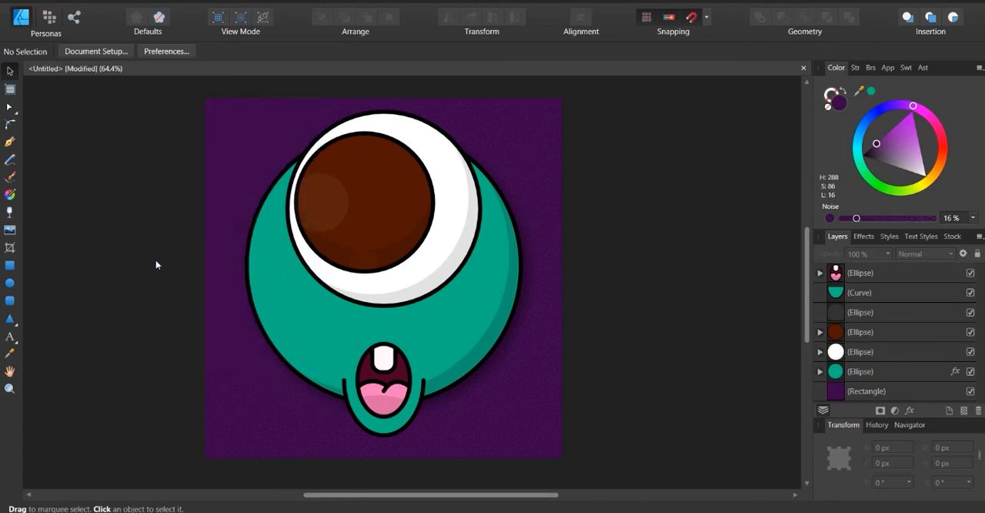